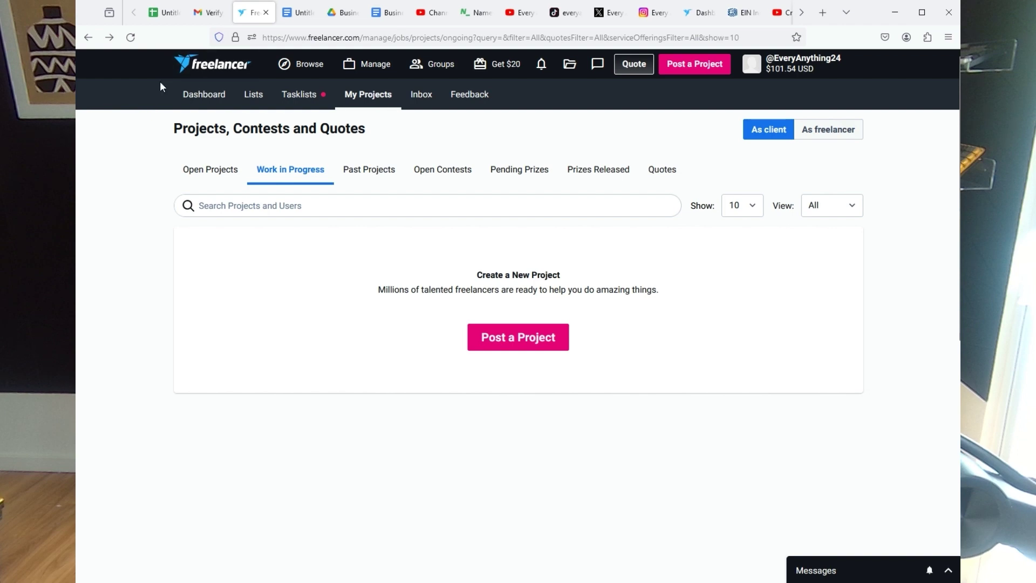
# Step: Review the Namechk results for EveryAnything24, checking domain and social media username availability
pyautogui.click(367, 64)
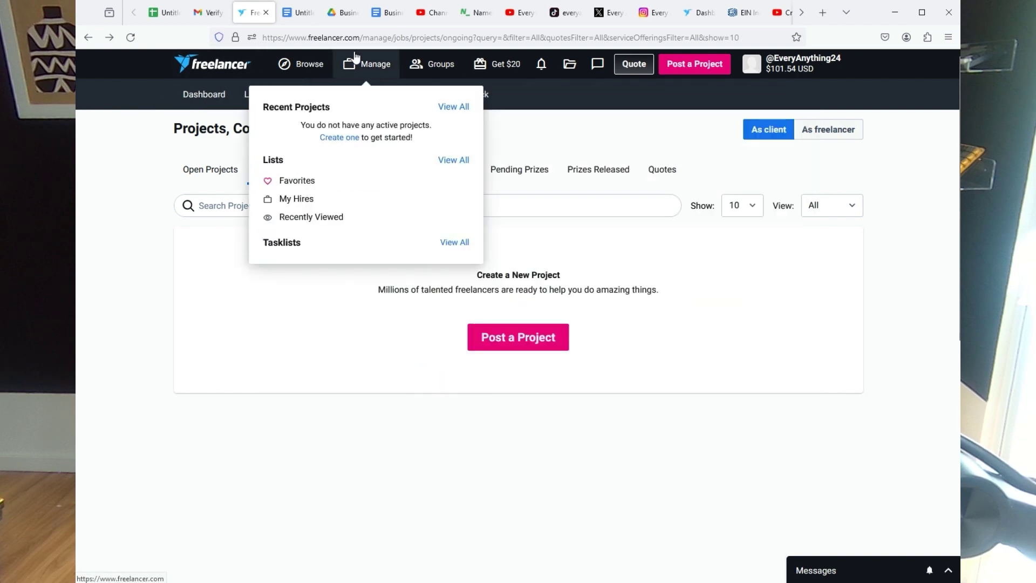
pyautogui.click(474, 15)
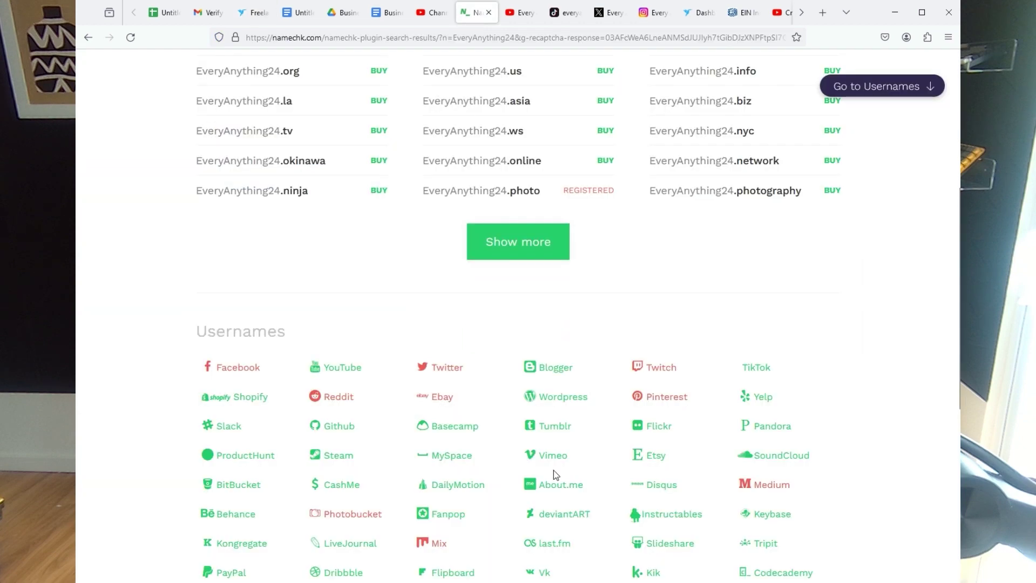
pyautogui.scroll(5, 443, 409)
pyautogui.scroll(-8, 444, 393)
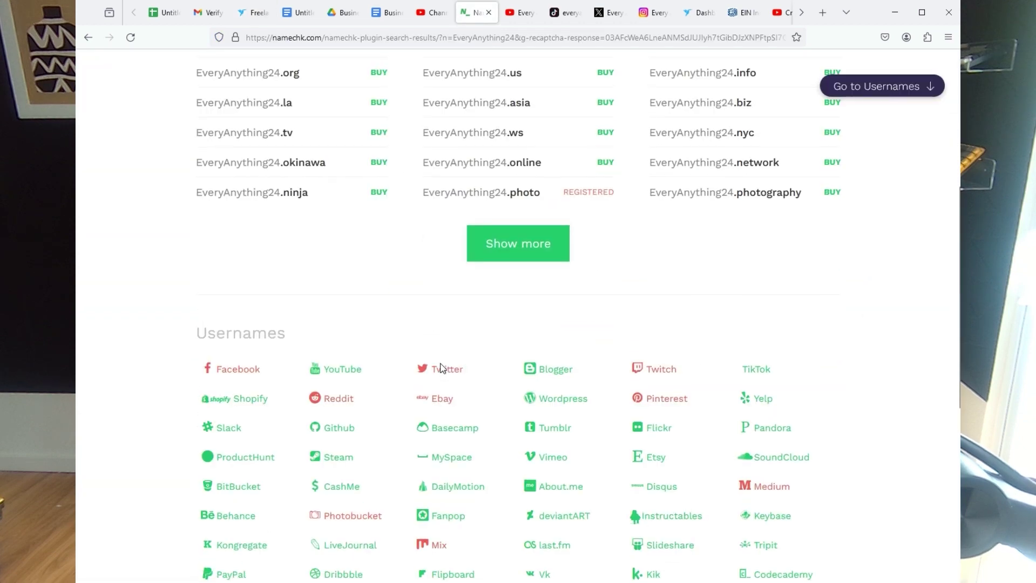
pyautogui.scroll(-3, 450, 357)
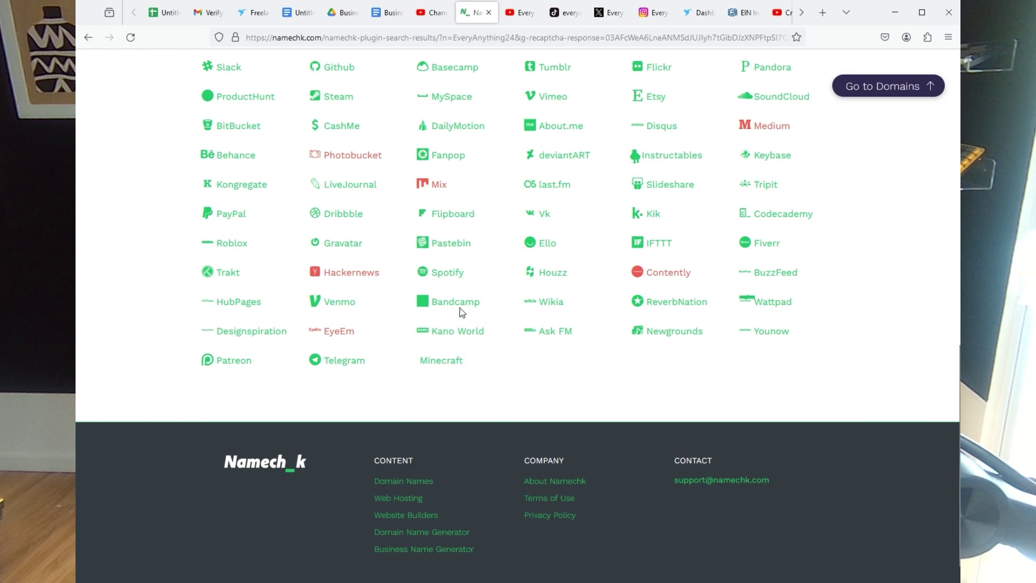
pyautogui.scroll(4, 359, 199)
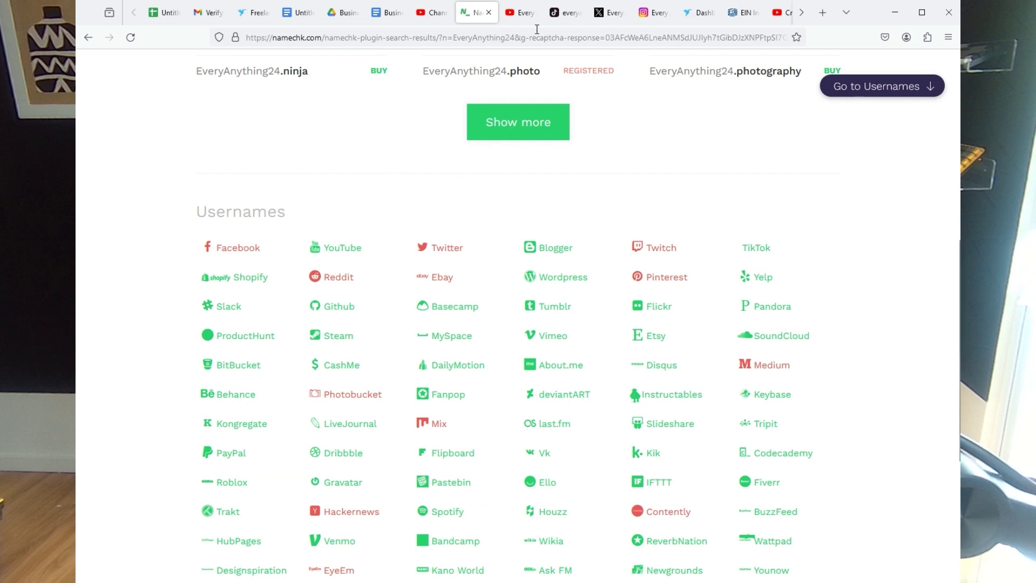
# Step: Look through the brand's YouTube, TikTok, X and Instagram profile pages and compare their handles
pyautogui.click(521, 13)
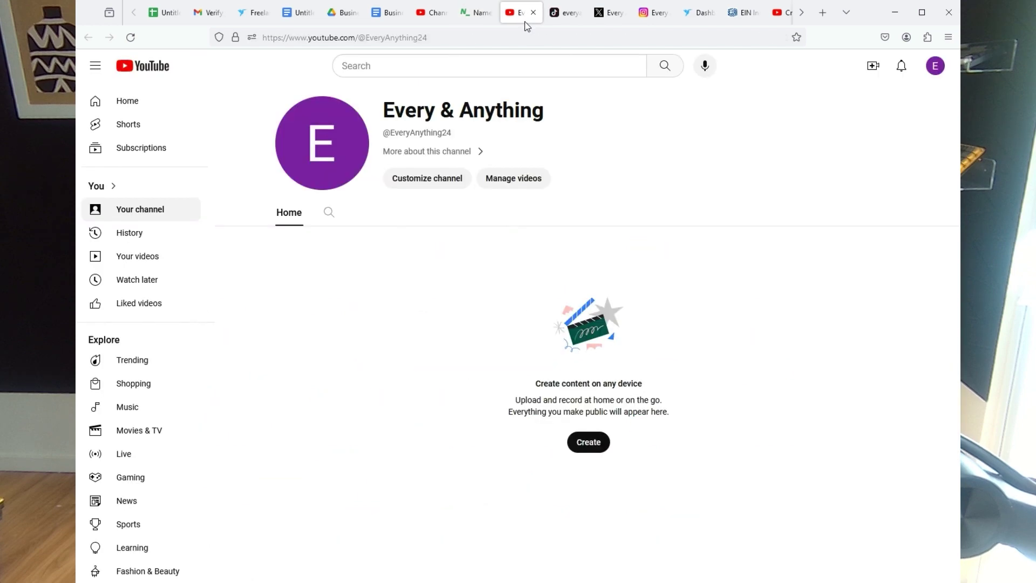
pyautogui.click(569, 20)
pyautogui.click(609, 16)
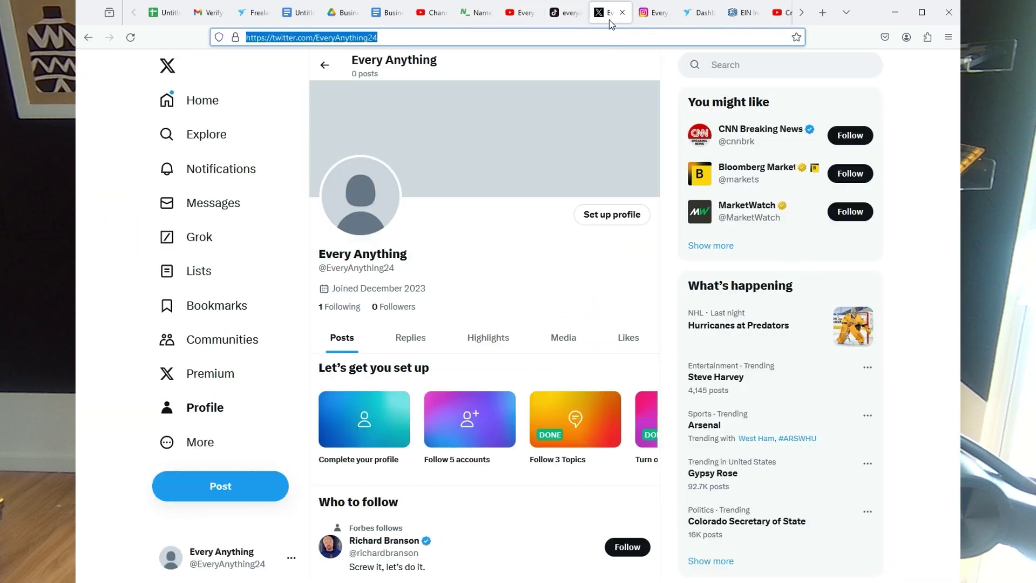
pyautogui.click(652, 16)
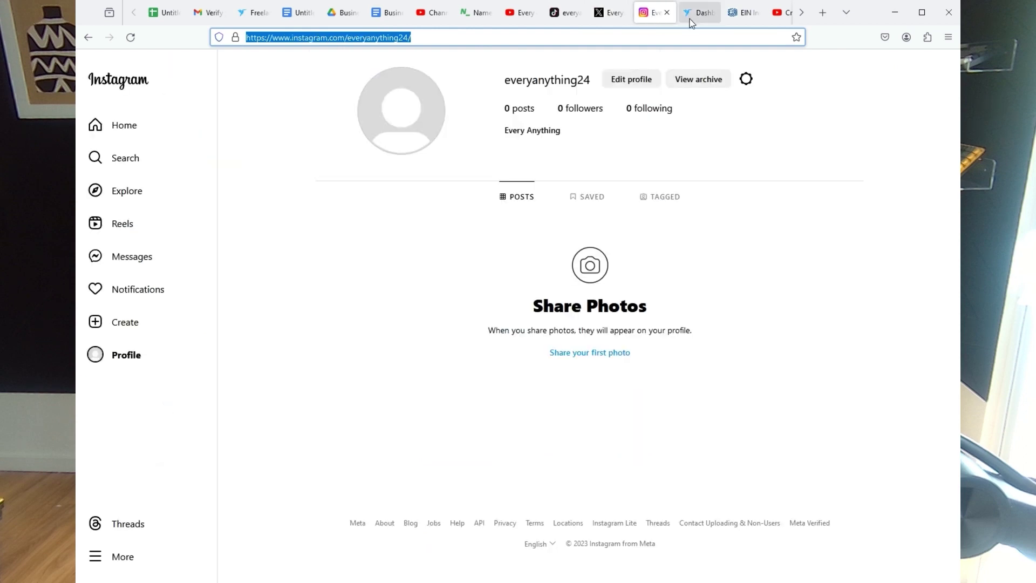
pyautogui.click(615, 16)
pyautogui.click(573, 17)
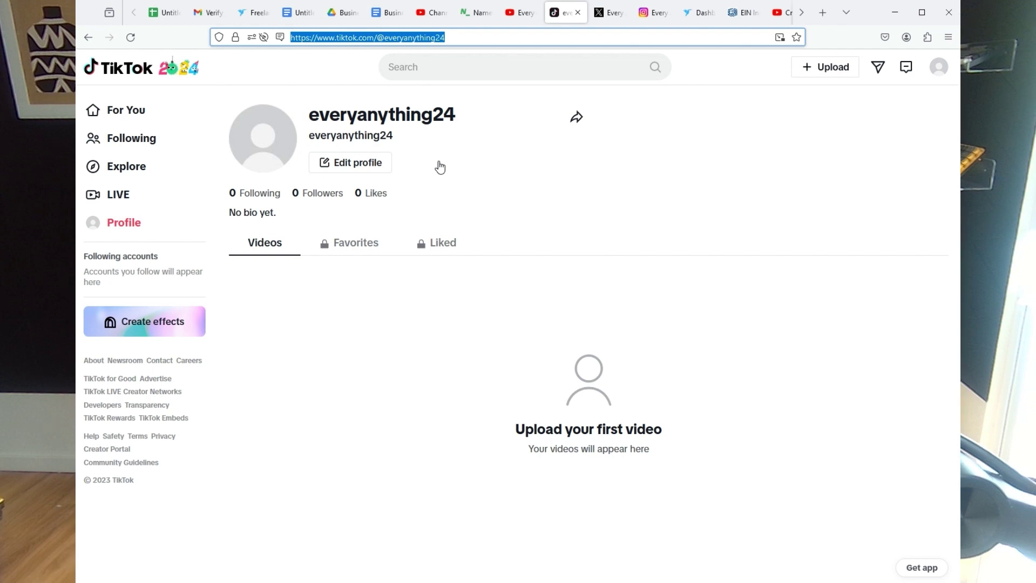
pyautogui.click(520, 16)
pyautogui.click(555, 15)
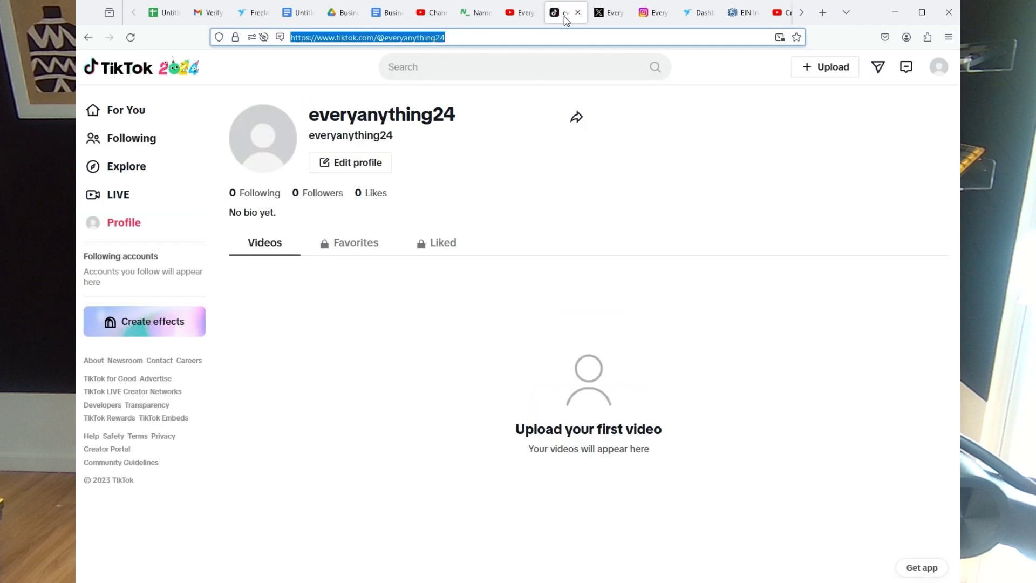
pyautogui.click(603, 16)
pyautogui.click(649, 15)
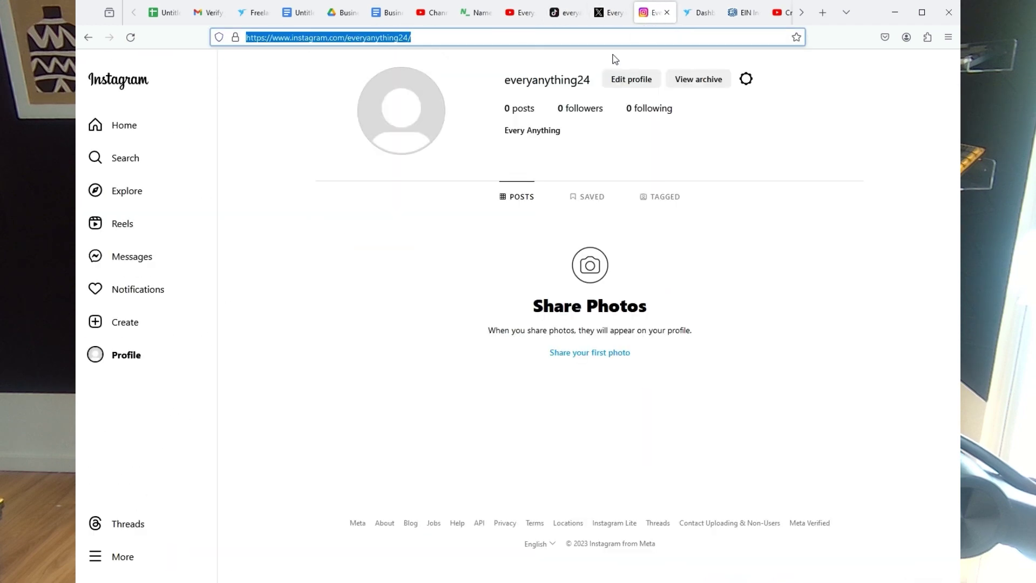
# Step: Return to the Freelancer projects page and start posting a new project
pyautogui.click(241, 15)
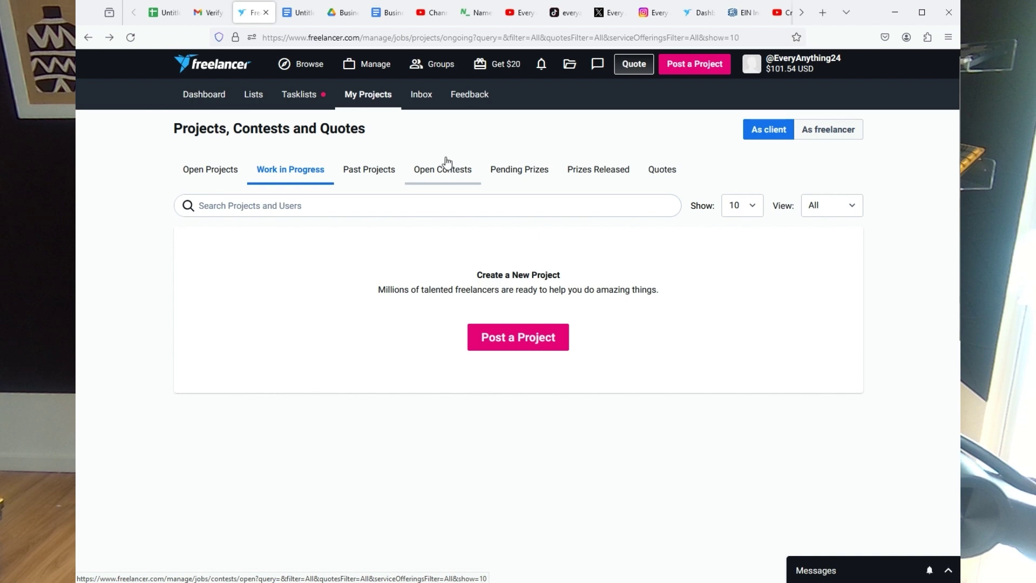
pyautogui.click(570, 64)
pyautogui.click(778, 75)
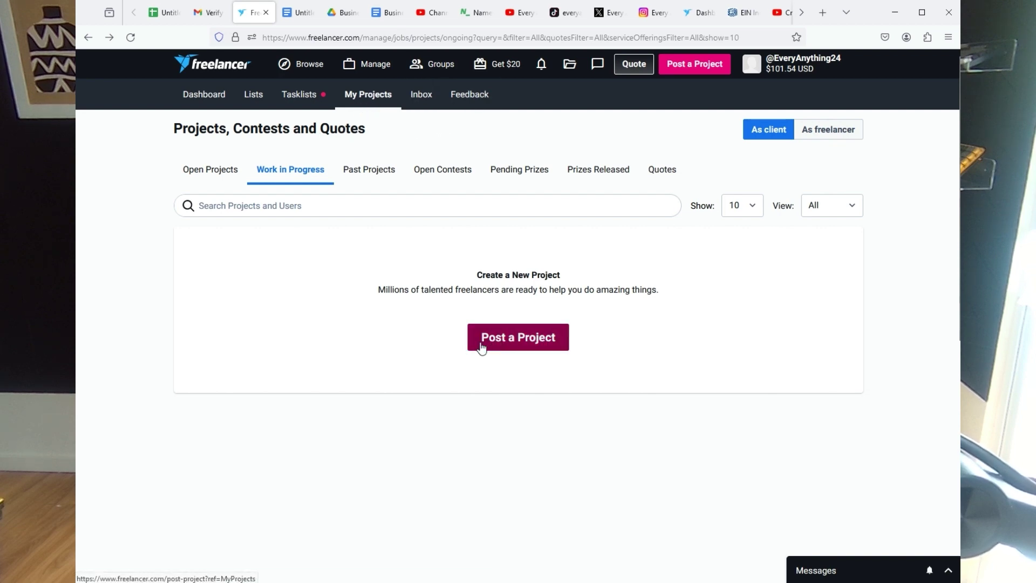
pyautogui.click(403, 210)
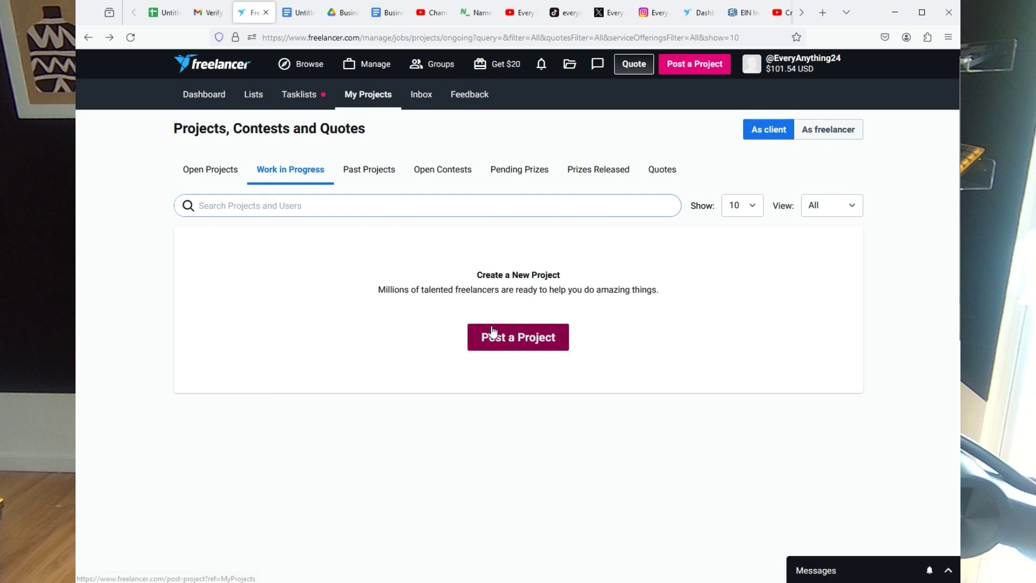
pyautogui.click(515, 337)
# Step: Describe the work needed as "logo designer" and submit it to continue to the detail questions
pyautogui.click(255, 316)
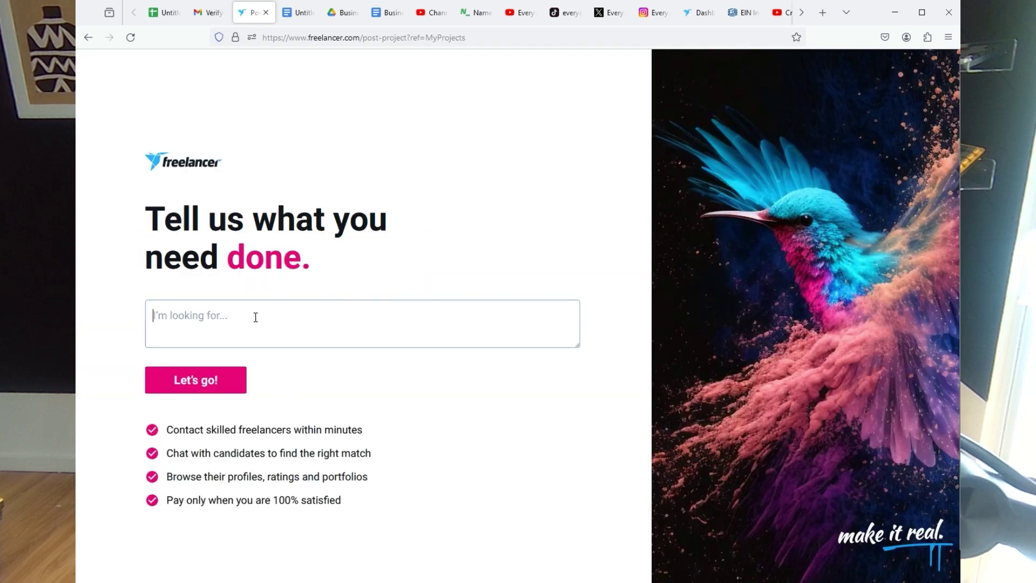
pyautogui.write('Iogo')
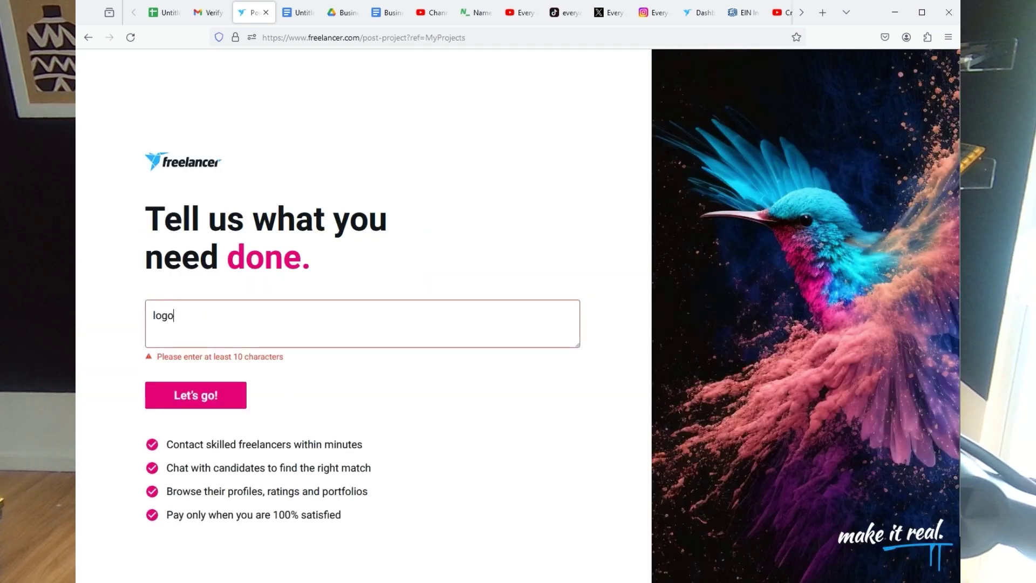
pyautogui.write(' designer')
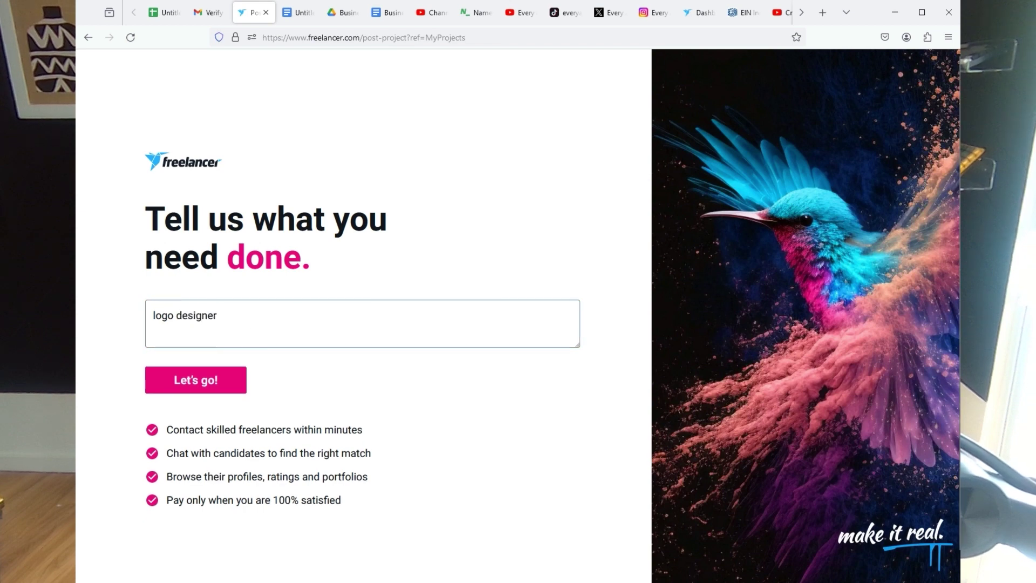
pyautogui.click(164, 381)
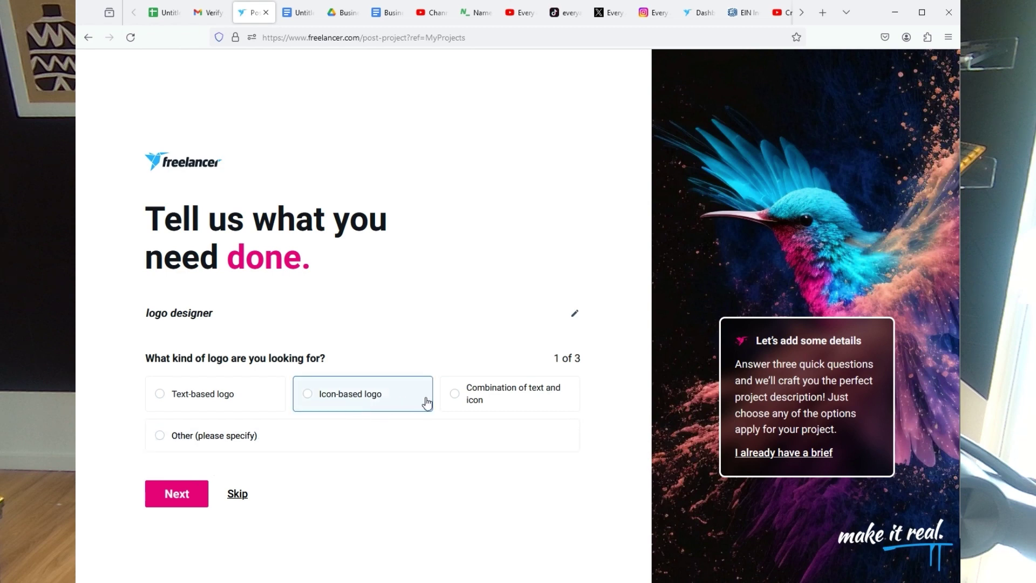
# Step: Answer the logo questions with a combination of text and icon, Minimalistic style and "open" for colors, and submit the answers
pyautogui.click(508, 399)
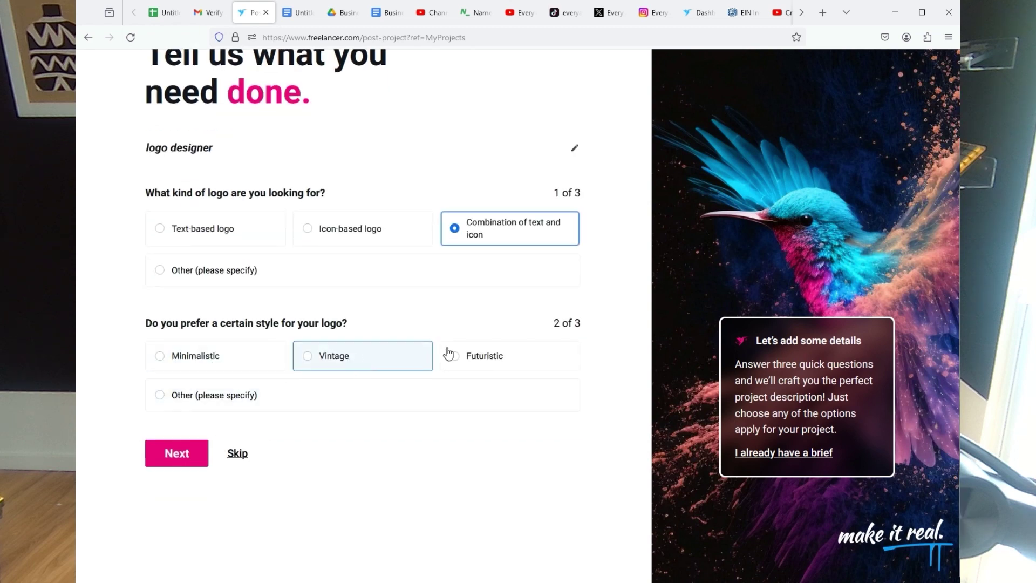
pyautogui.click(218, 395)
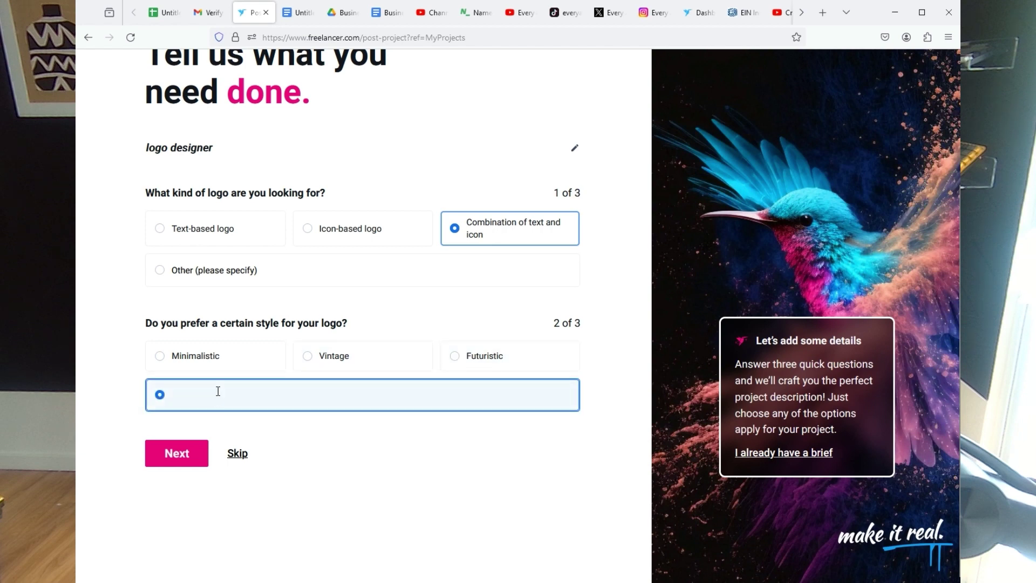
pyautogui.click(189, 458)
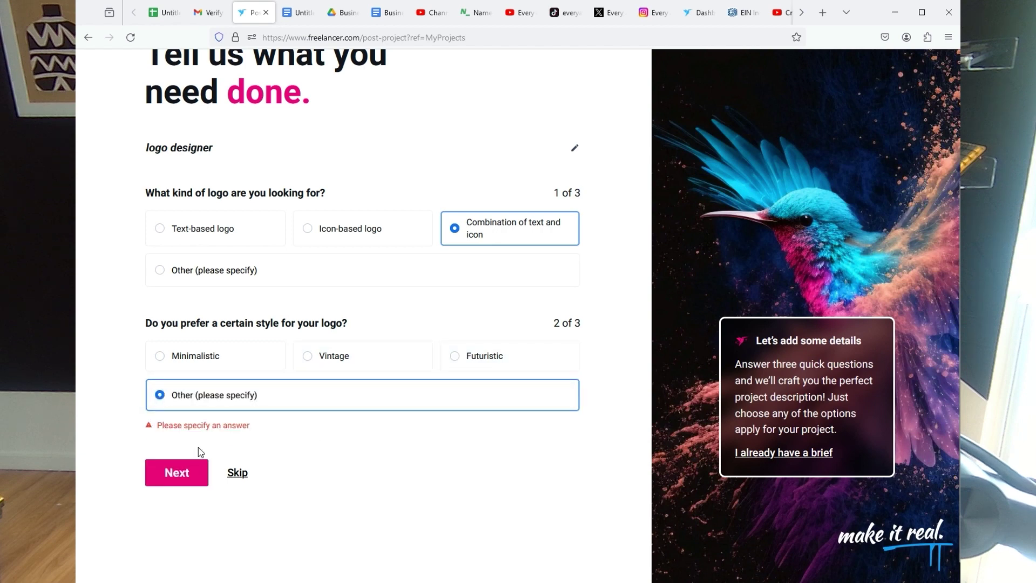
pyautogui.click(263, 401)
pyautogui.click(342, 357)
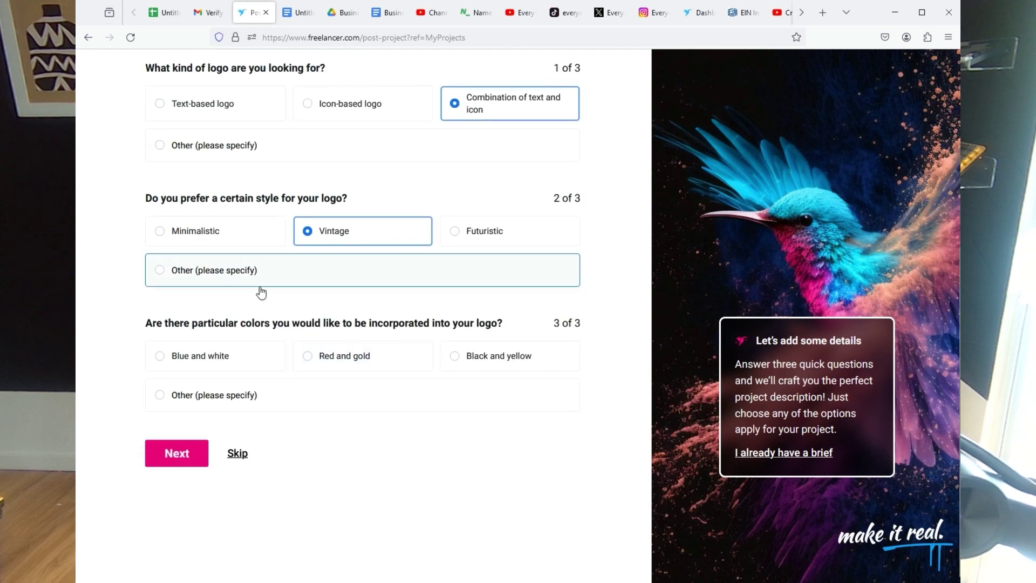
pyautogui.click(237, 242)
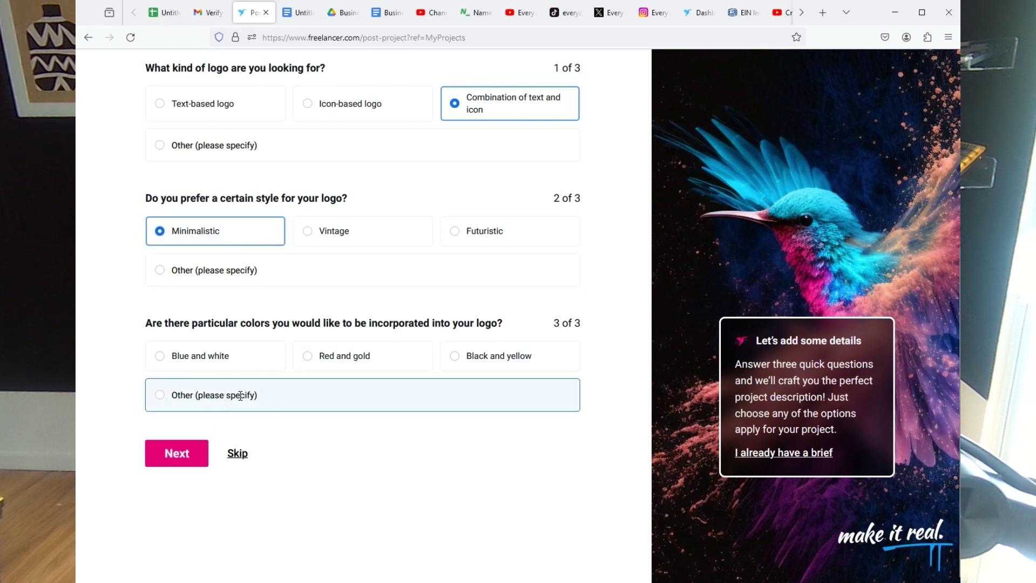
pyautogui.click(197, 401)
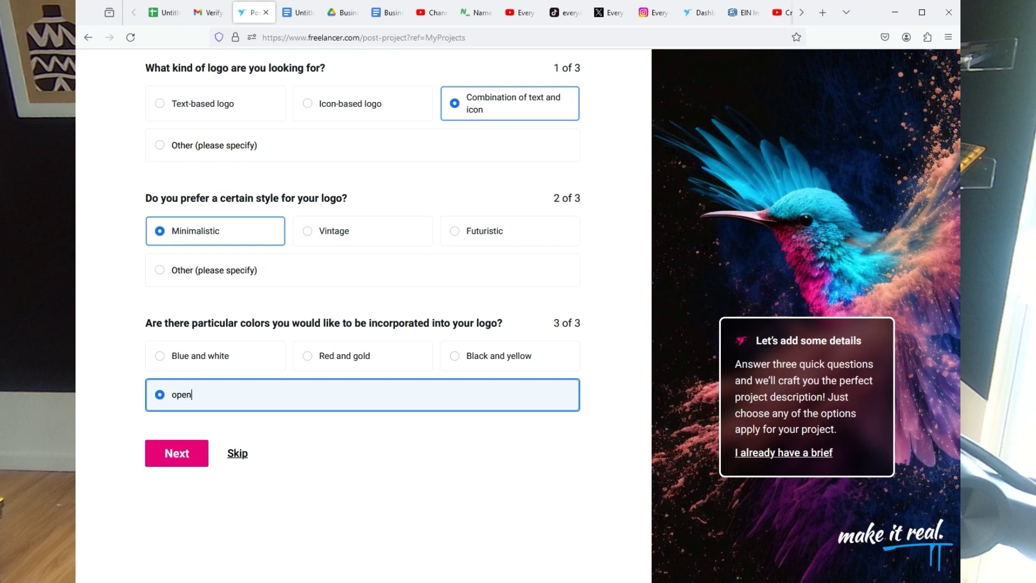
pyautogui.click(200, 456)
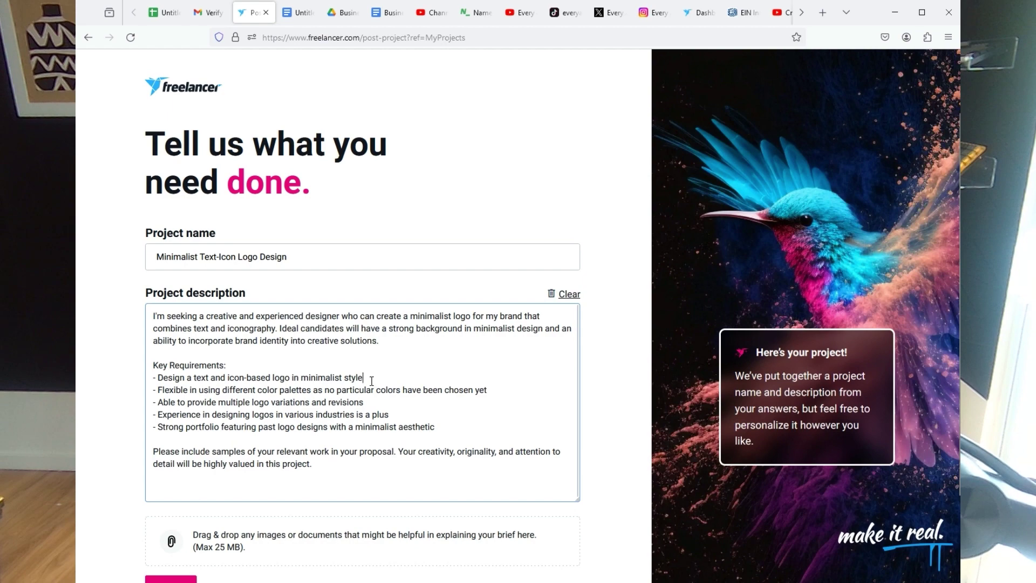
# Step: Review the project description and insert "a" before "minimalist style" in the first key requirement
pyautogui.scroll(-2, 378, 399)
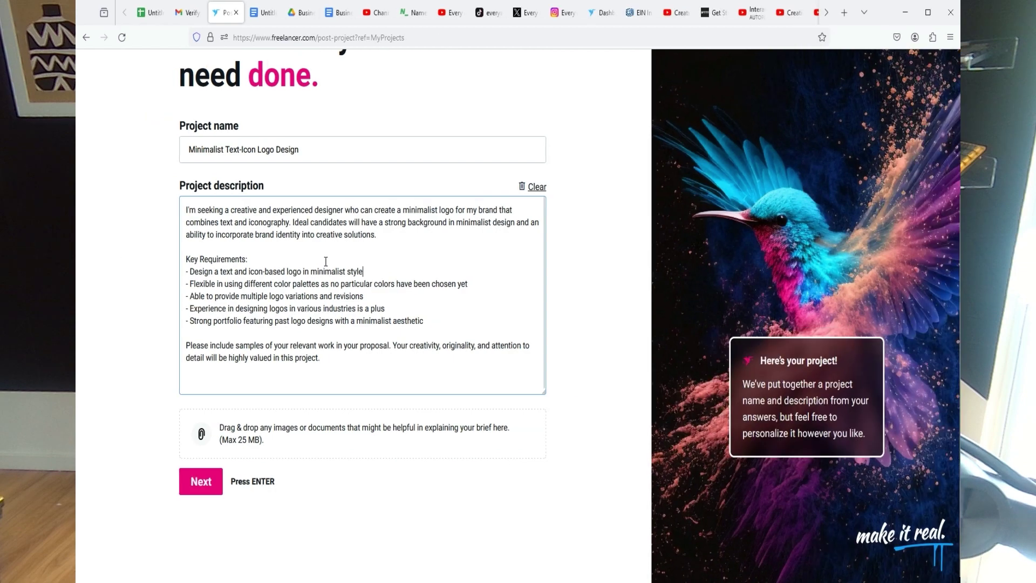
pyautogui.scroll(3, 412, 244)
pyautogui.scroll(-2, 369, 298)
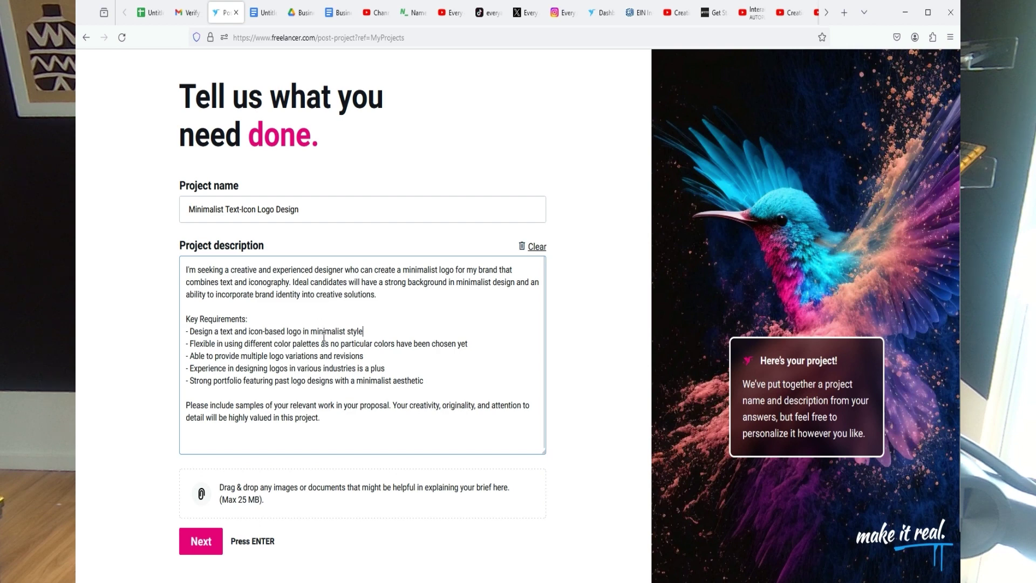
pyautogui.write('a')
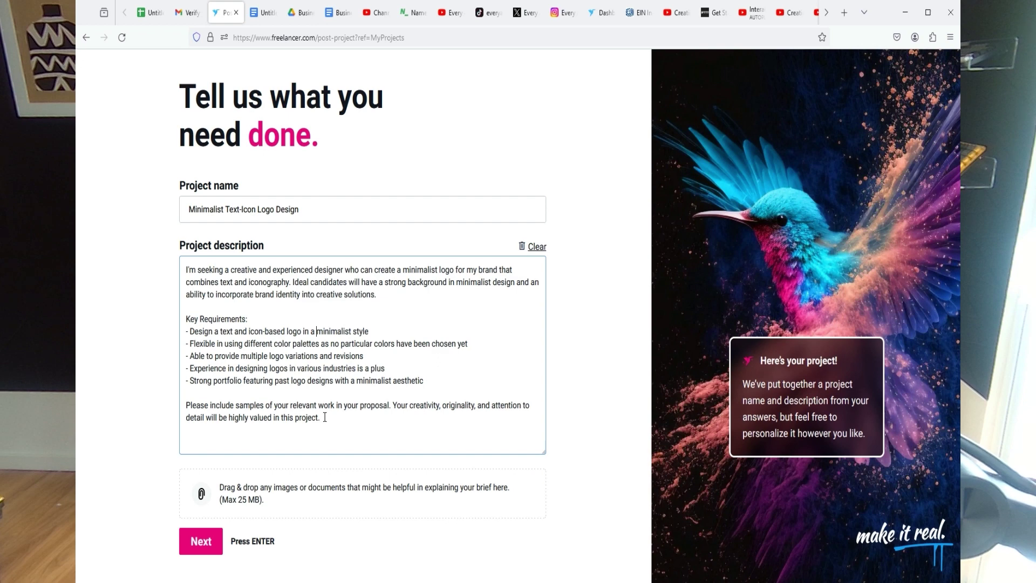
pyautogui.scroll(-2, 307, 561)
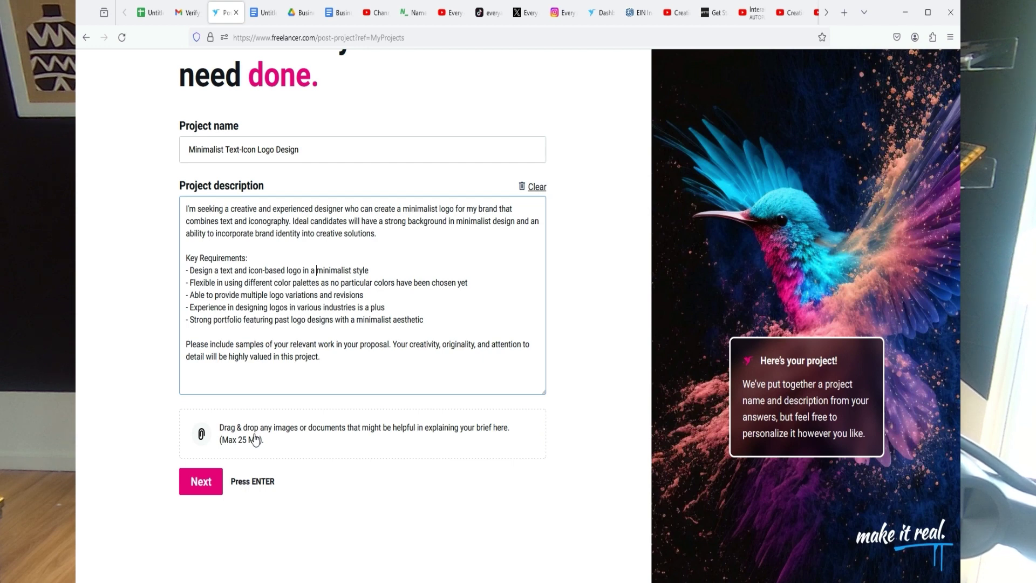
pyautogui.scroll(2, 255, 439)
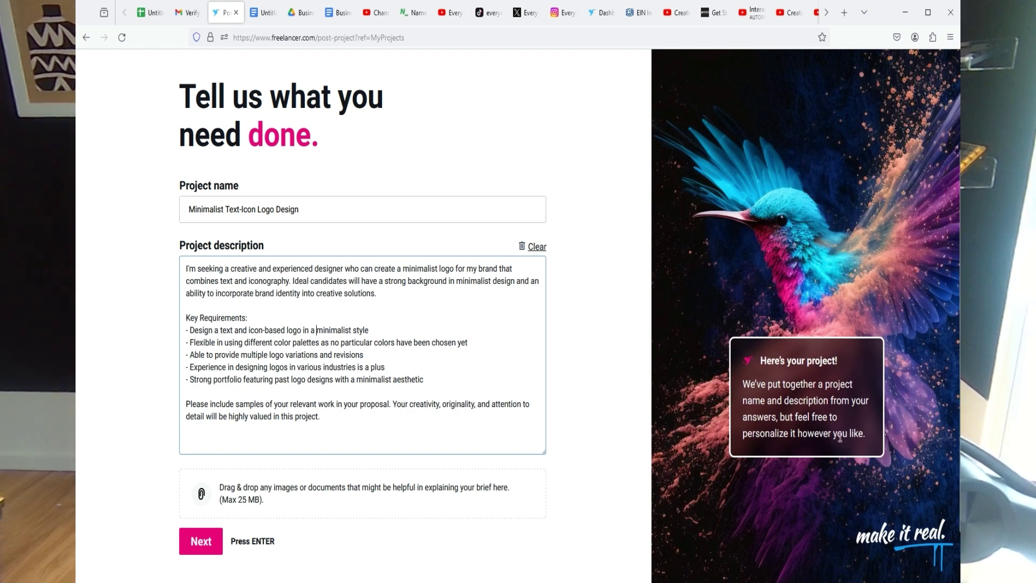
# Step: Switch to Gmail and download the IMG_0779.JPG attachment from the "Logo scratch" email
pyautogui.click(319, 493)
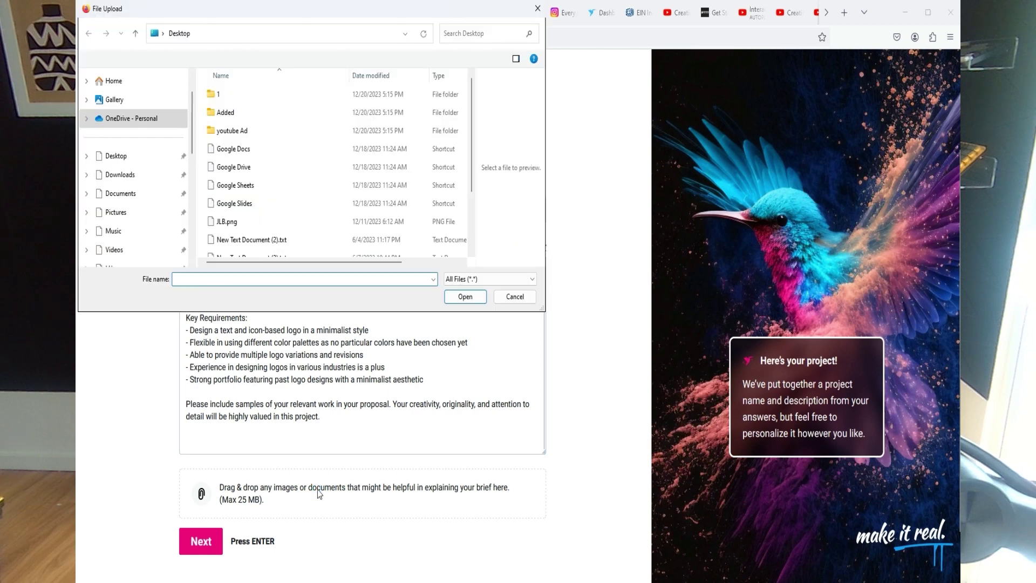
pyautogui.click(515, 297)
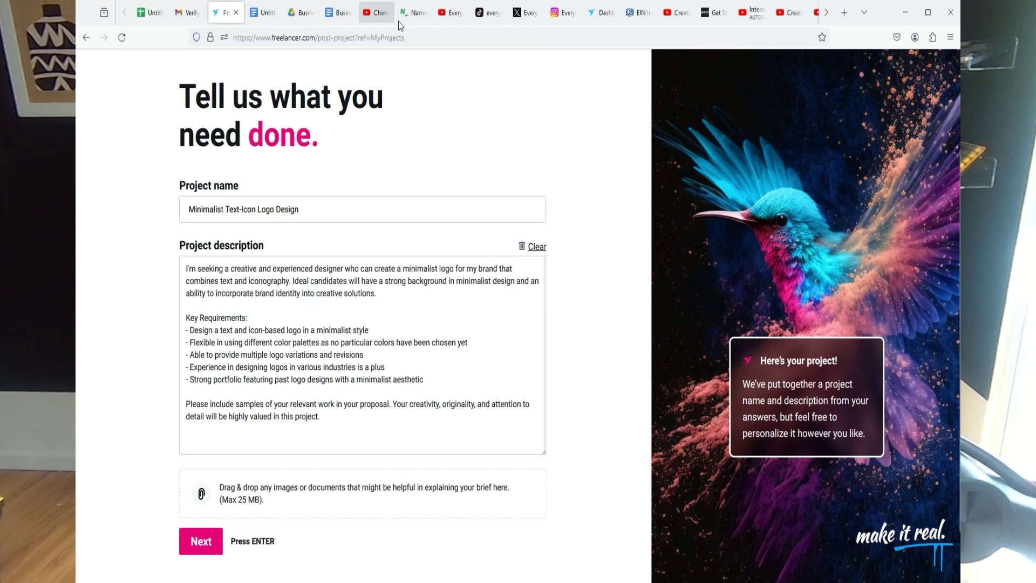
pyautogui.click(188, 12)
pyautogui.click(128, 147)
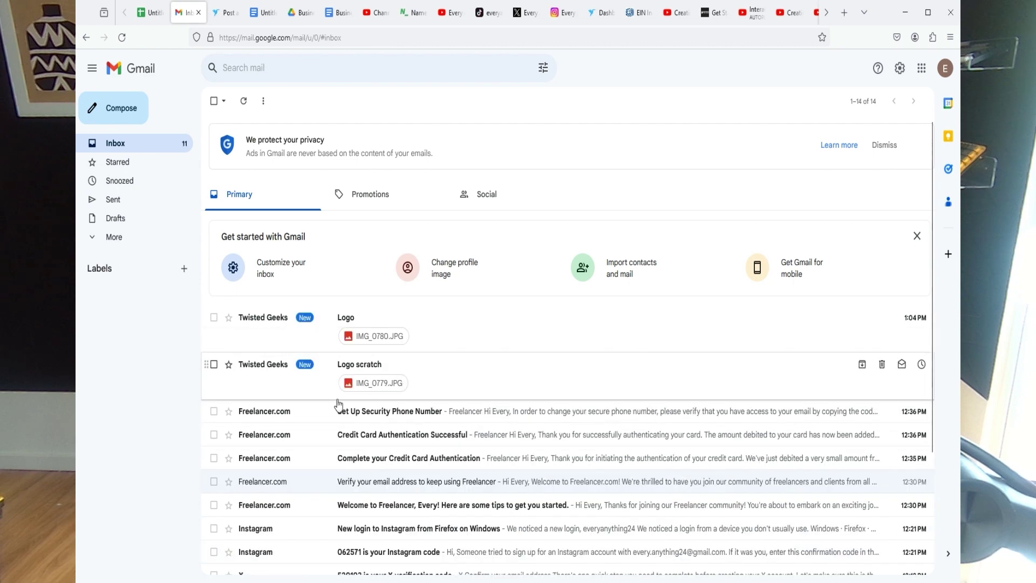
pyautogui.click(298, 387)
pyautogui.moveTo(309, 335)
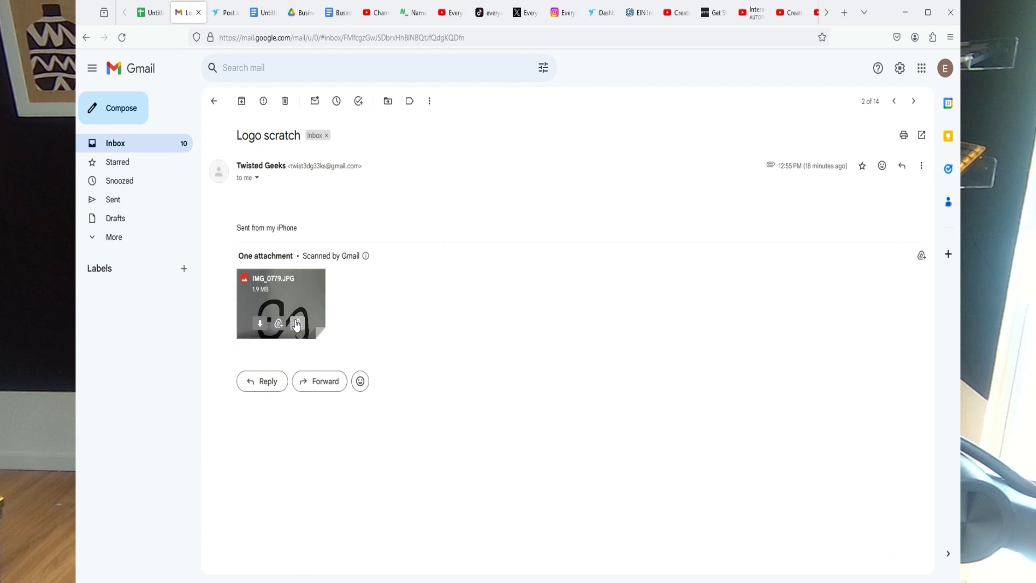
pyautogui.click(260, 324)
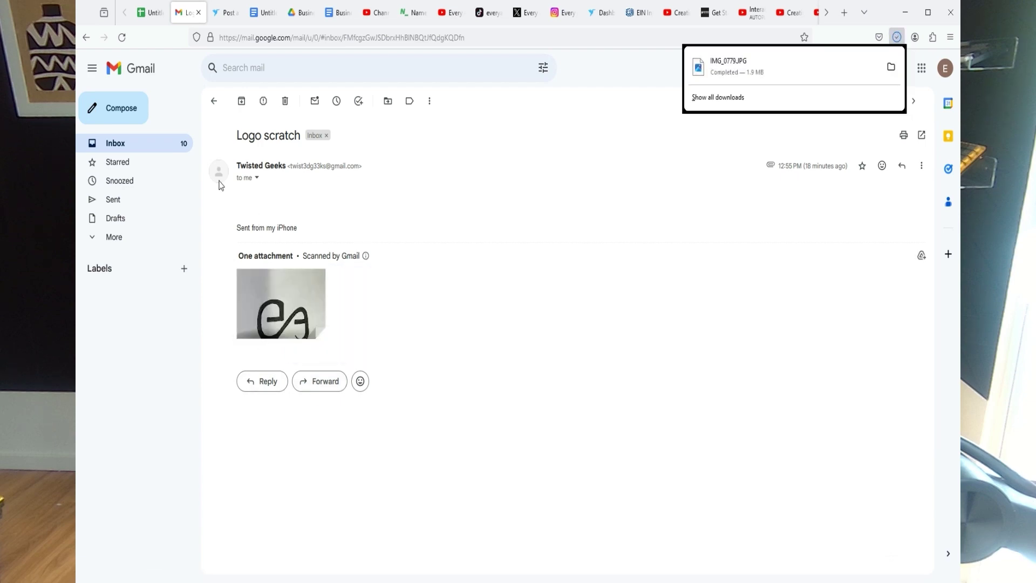
# Step: Download the IMG_0780.JPG attachment from the "Logo" email and return to the inbox
pyautogui.click(157, 149)
pyautogui.click(296, 337)
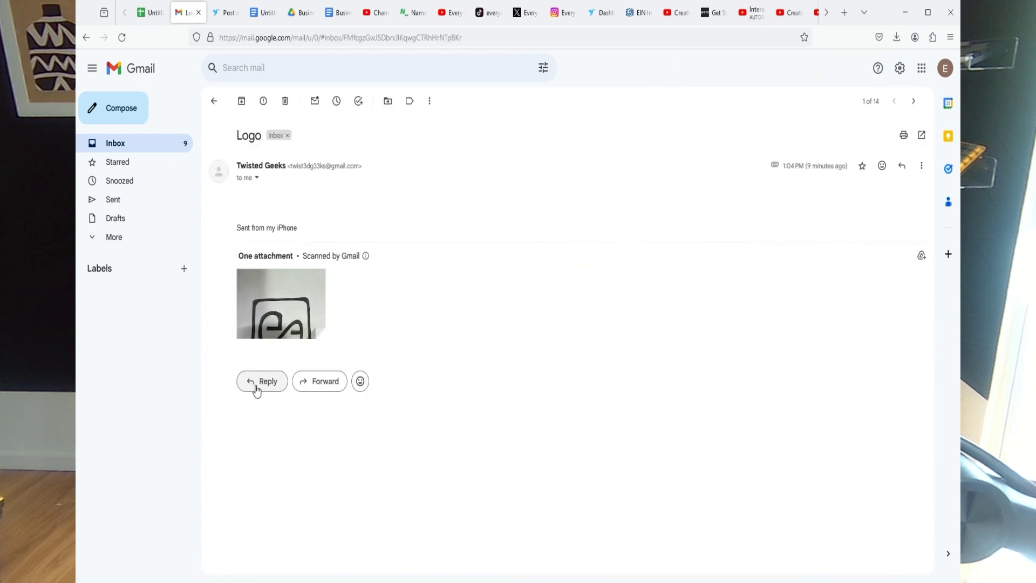
pyautogui.click(261, 324)
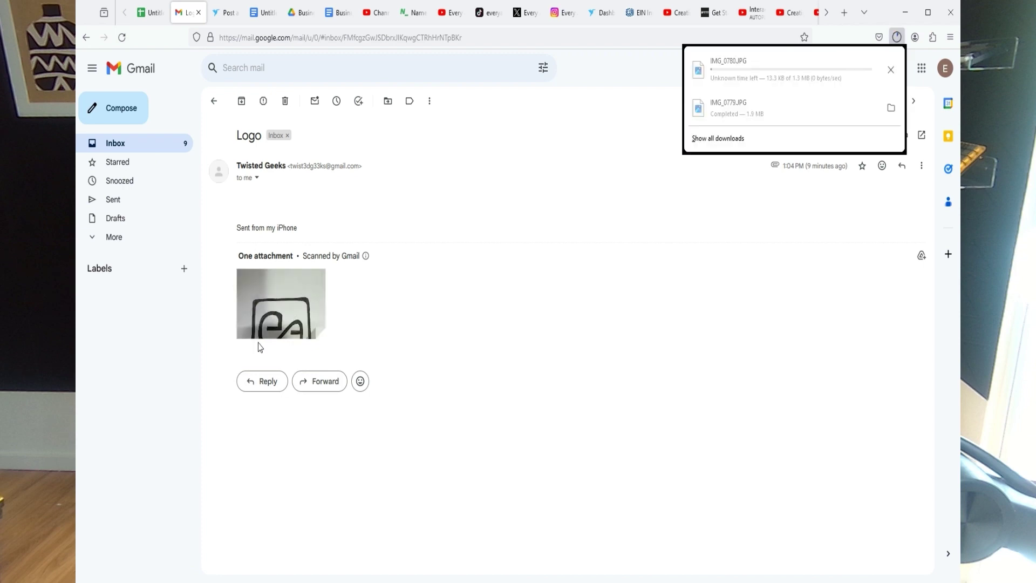
pyautogui.click(121, 144)
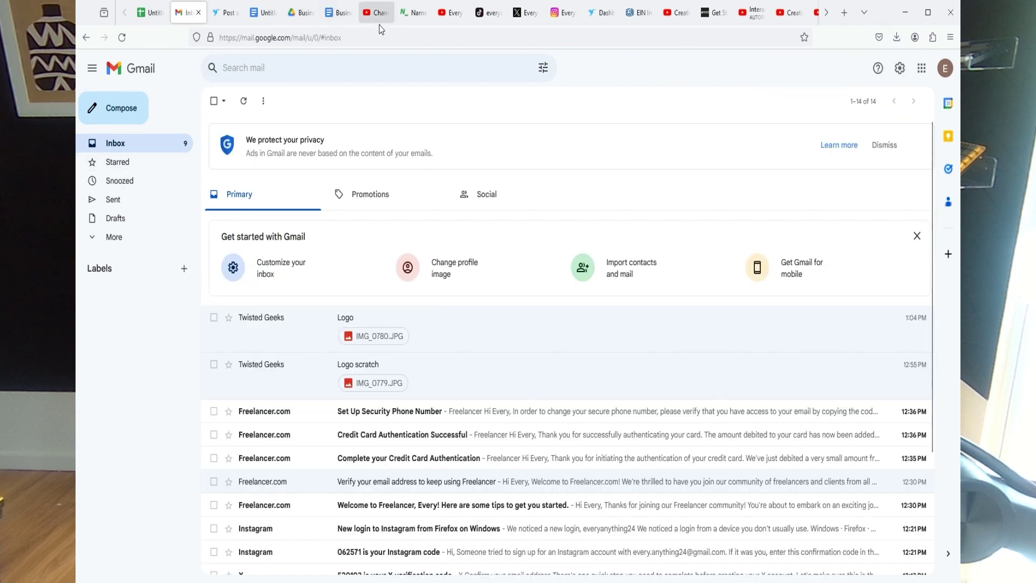
# Step: Switch to the Freelancer project post and attach IMG_0779.JPG, IMG_0780.JPG and all_inclusive_icon_135979.png from the Downloads folder
pyautogui.click(235, 14)
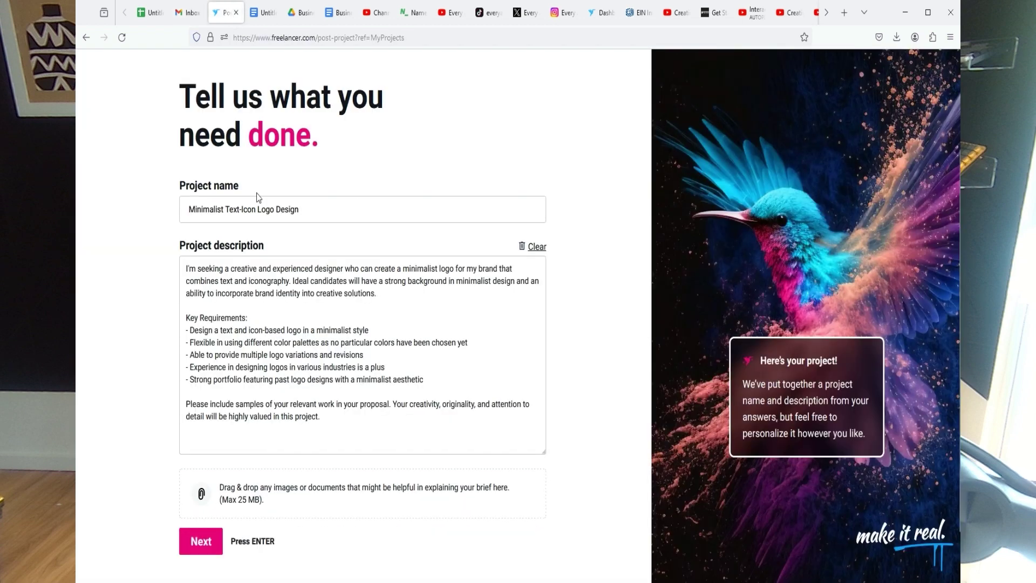
pyautogui.click(247, 509)
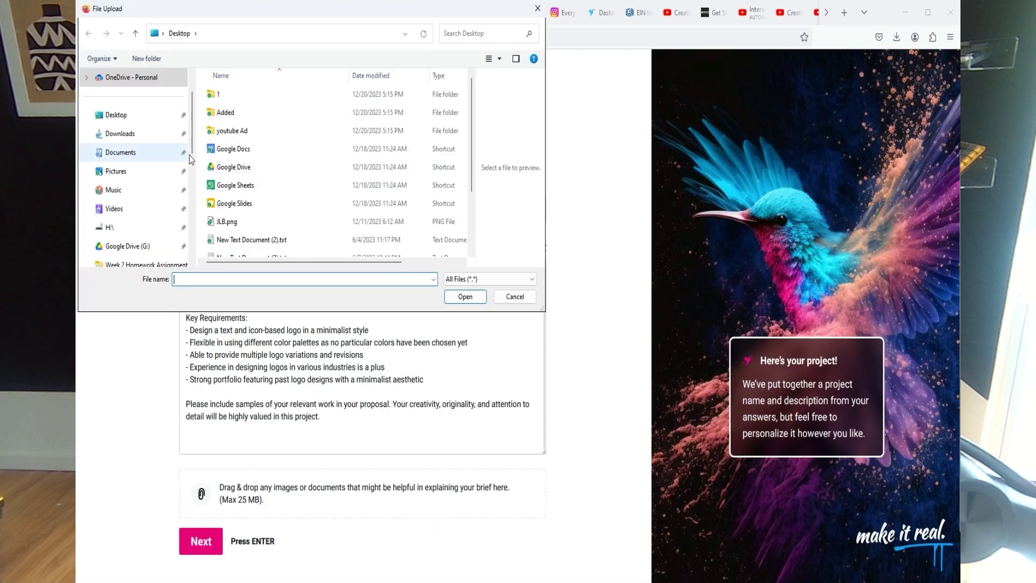
pyautogui.click(129, 135)
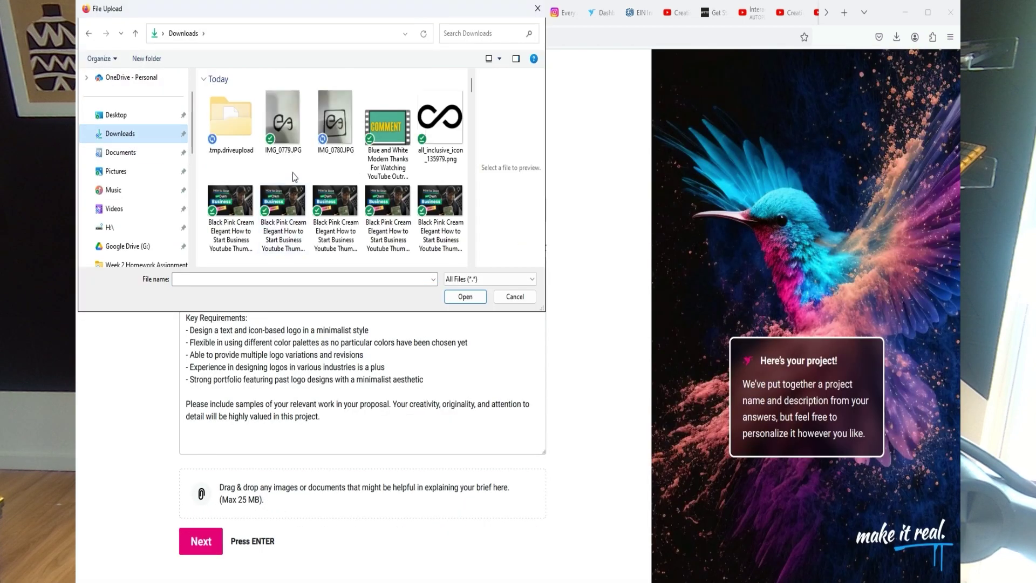
pyautogui.click(289, 129)
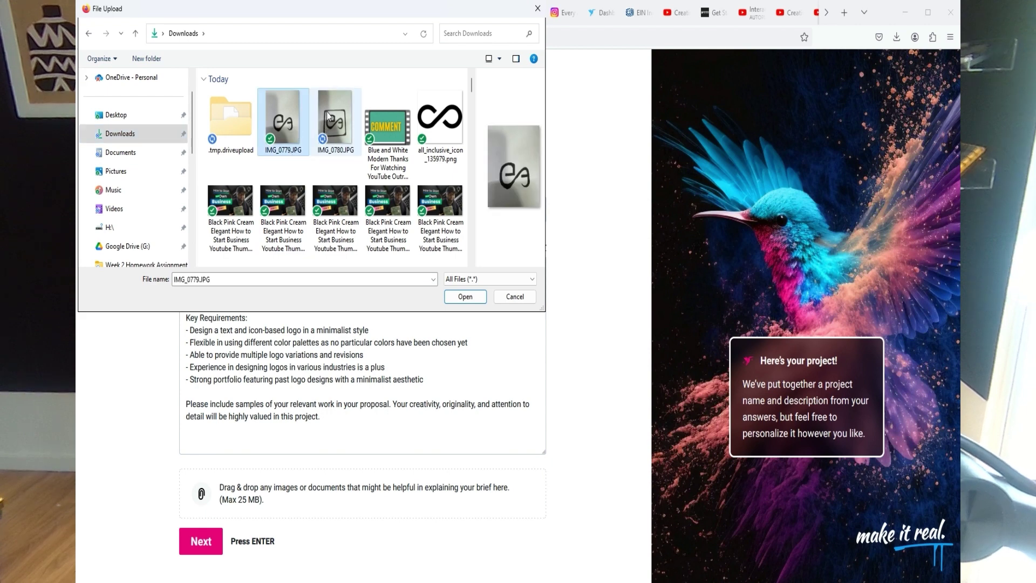
pyautogui.keyDown('ctrl'); pyautogui.click(327, 129); pyautogui.keyUp('ctrl')
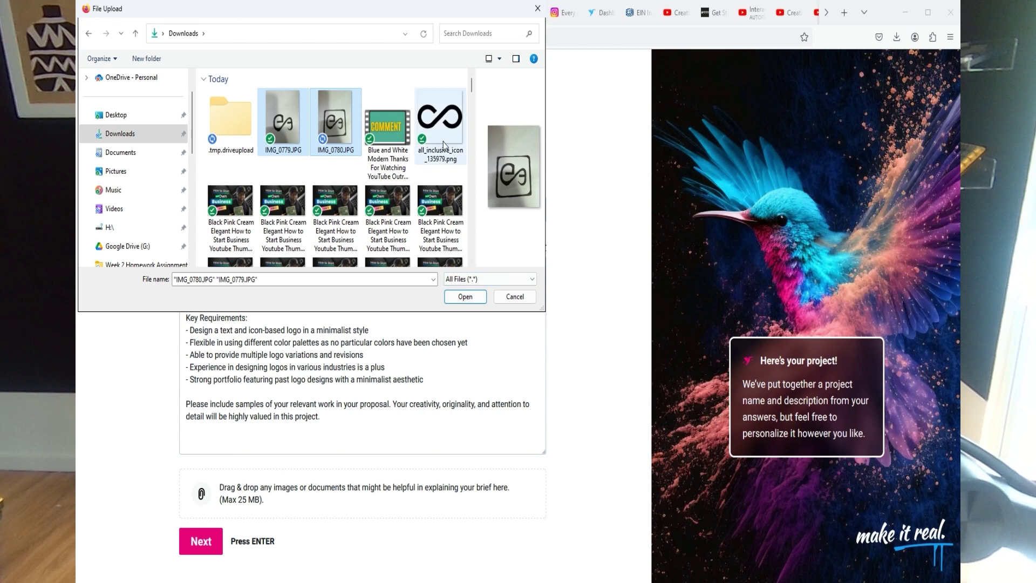
pyautogui.keyDown('ctrl'); pyautogui.click(440, 118); pyautogui.keyUp('ctrl')
pyautogui.click(466, 296)
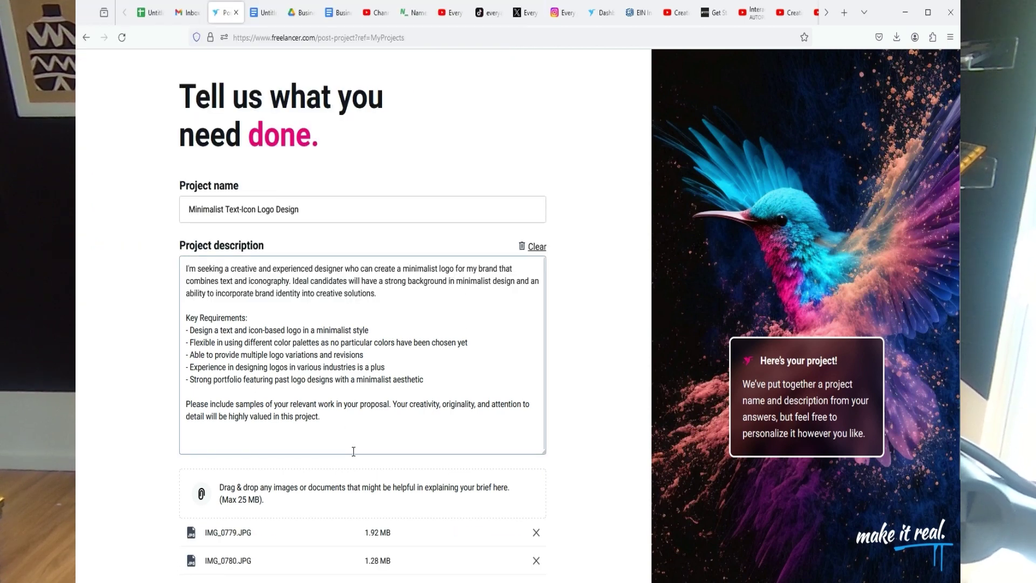
# Step: Open the description with a new paragraph: "The logo is a combination of the infinity symbol, where one end curves into an "e" and the other is the "a"."
pyautogui.scroll(-3, 351, 455)
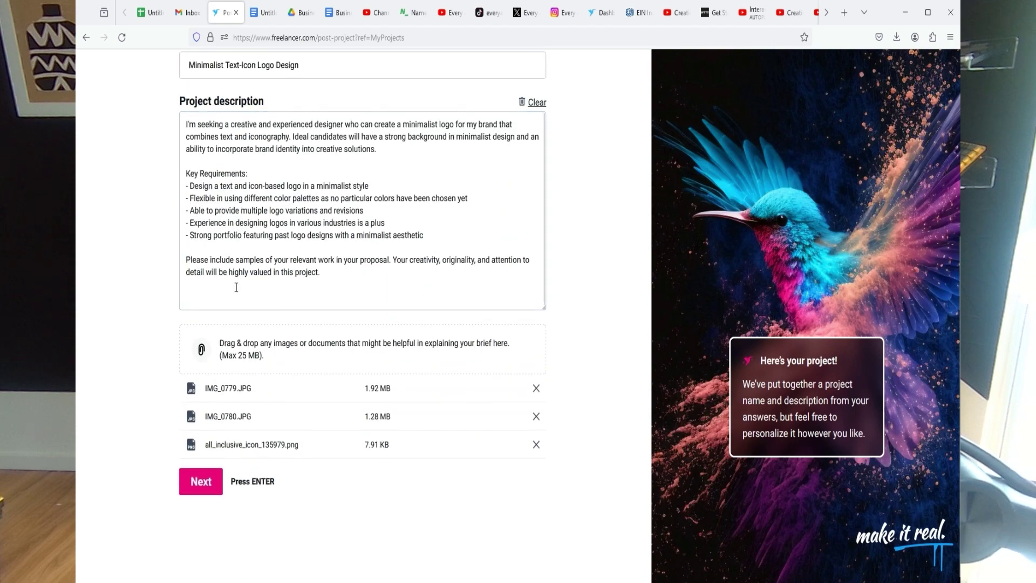
pyautogui.click(226, 190)
pyautogui.scroll(1, 251, 150)
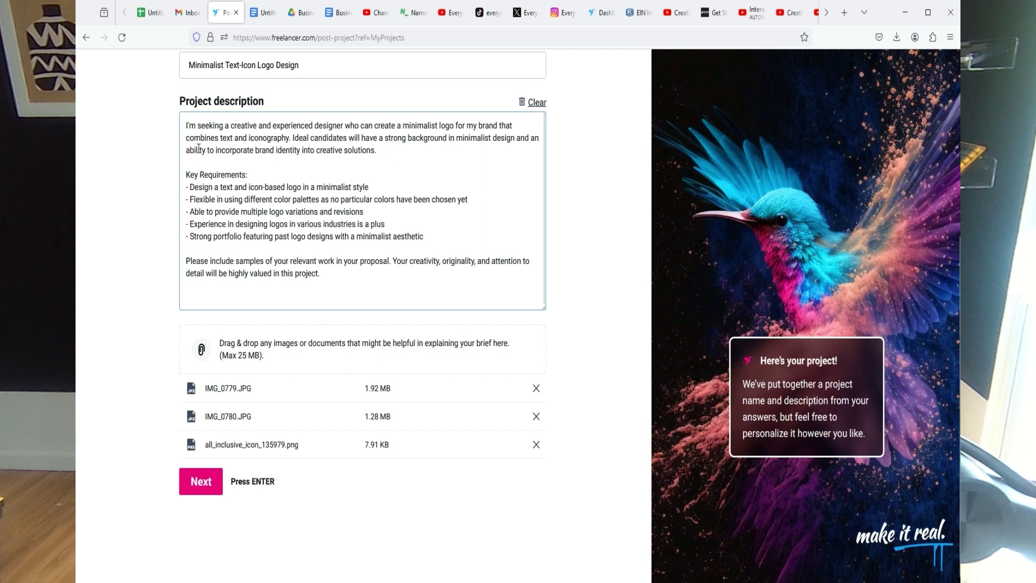
pyautogui.press('Return')
pyautogui.press('Return')
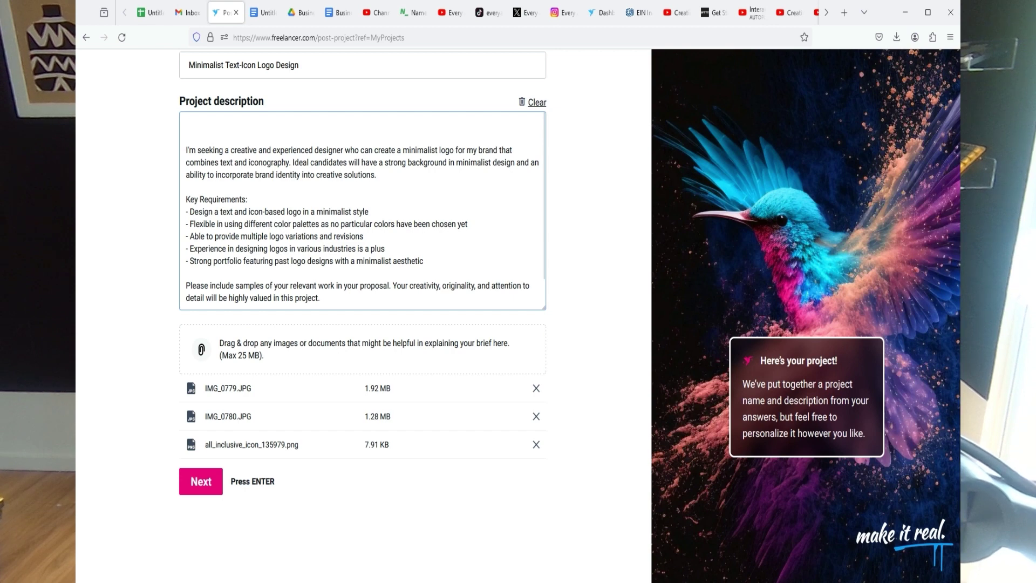
pyautogui.write('The l')
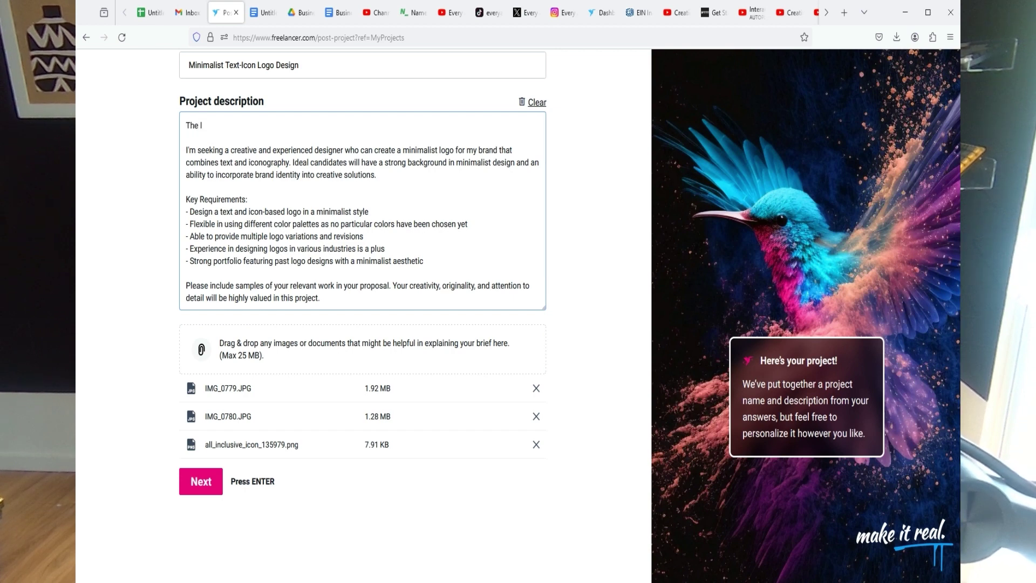
pyautogui.write('ogo is a')
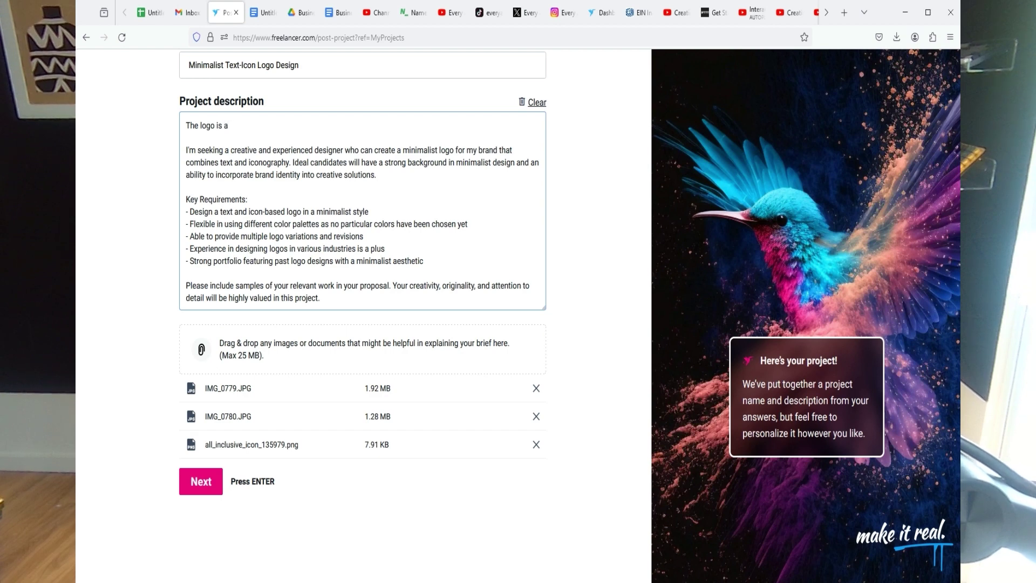
pyautogui.write(' a')
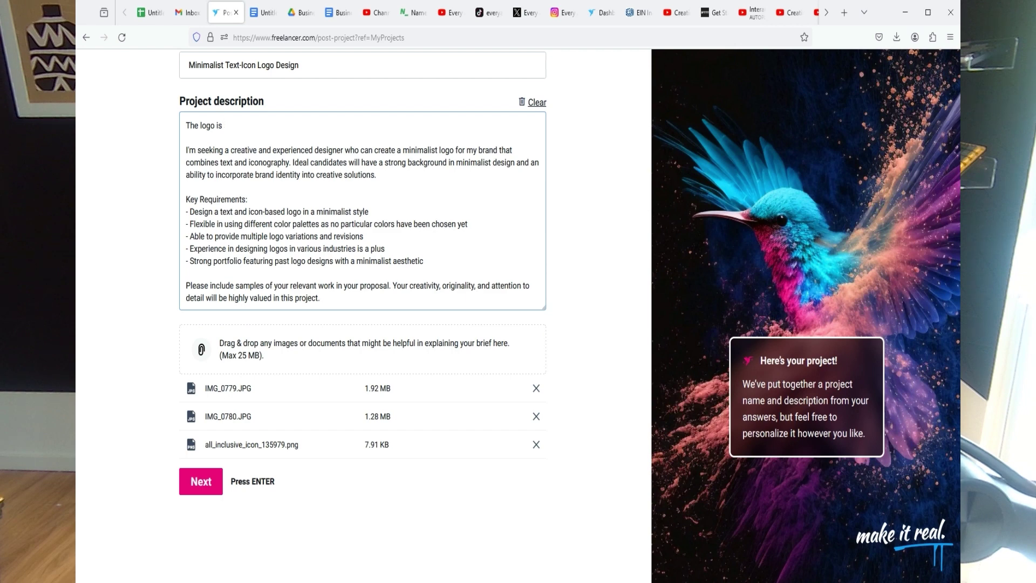
pyautogui.write('combina')
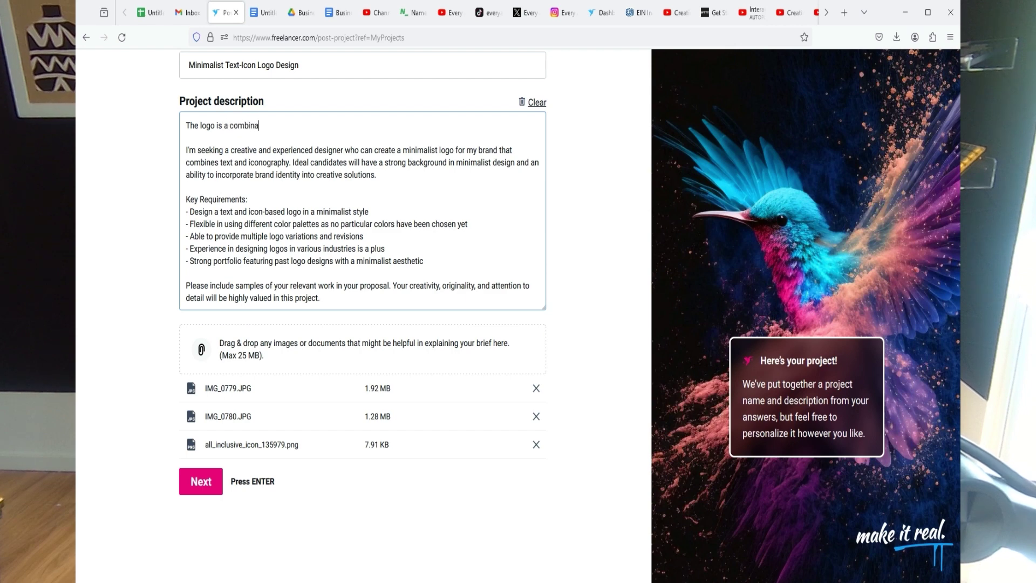
pyautogui.write('tion fo')
pyautogui.press('BackSpace')
pyautogui.press('BackSpace')
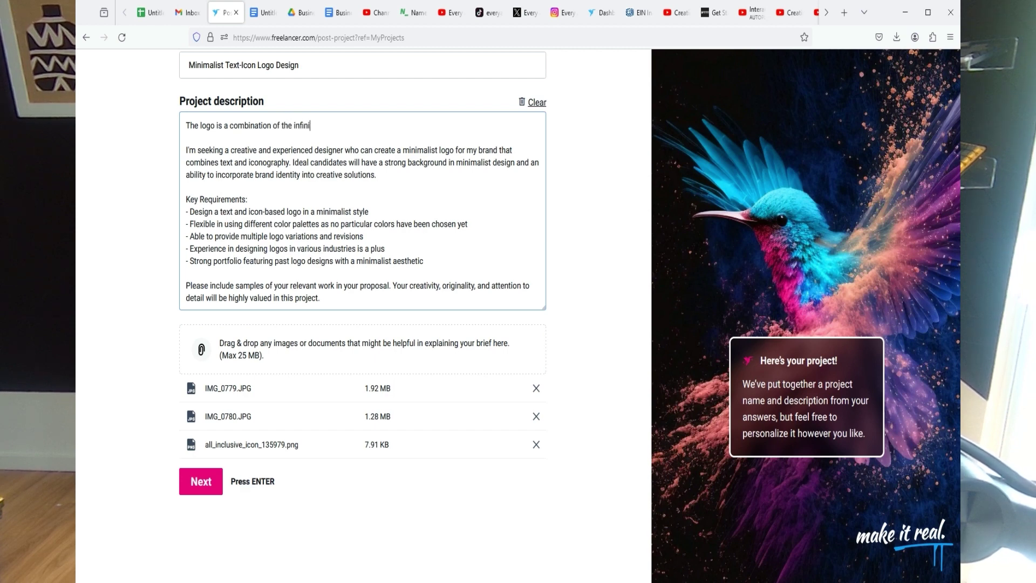
pyautogui.write('ty symbol, wh')
pyautogui.write('ere one end curves in')
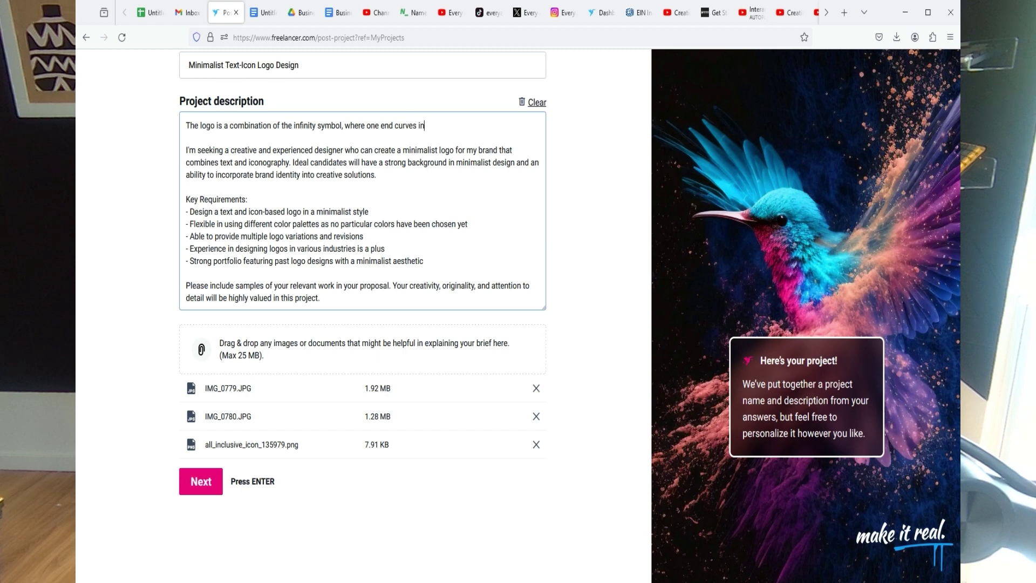
pyautogui.write('to an e')
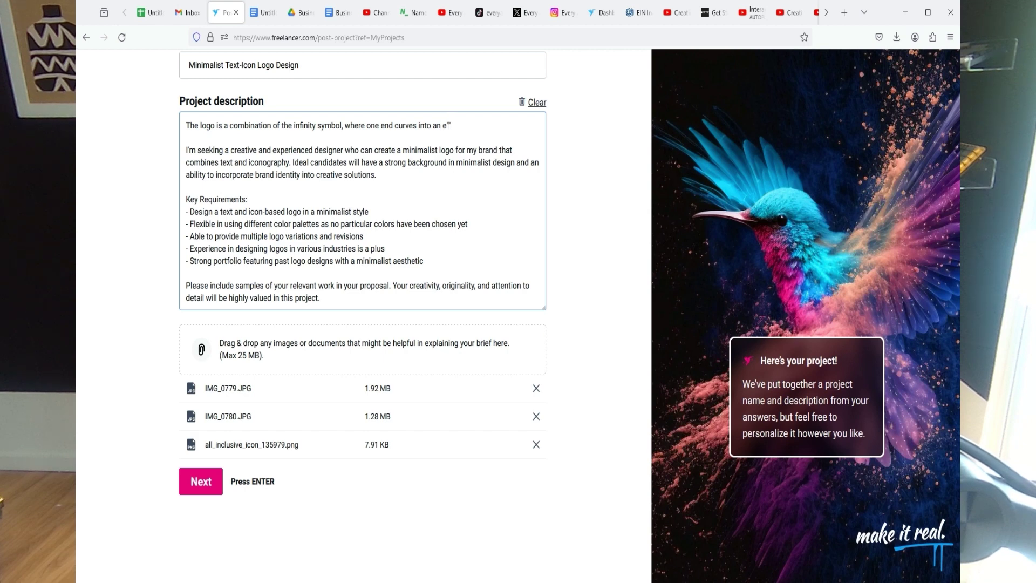
pyautogui.press('BackSpace')
pyautogui.write('e" and the')
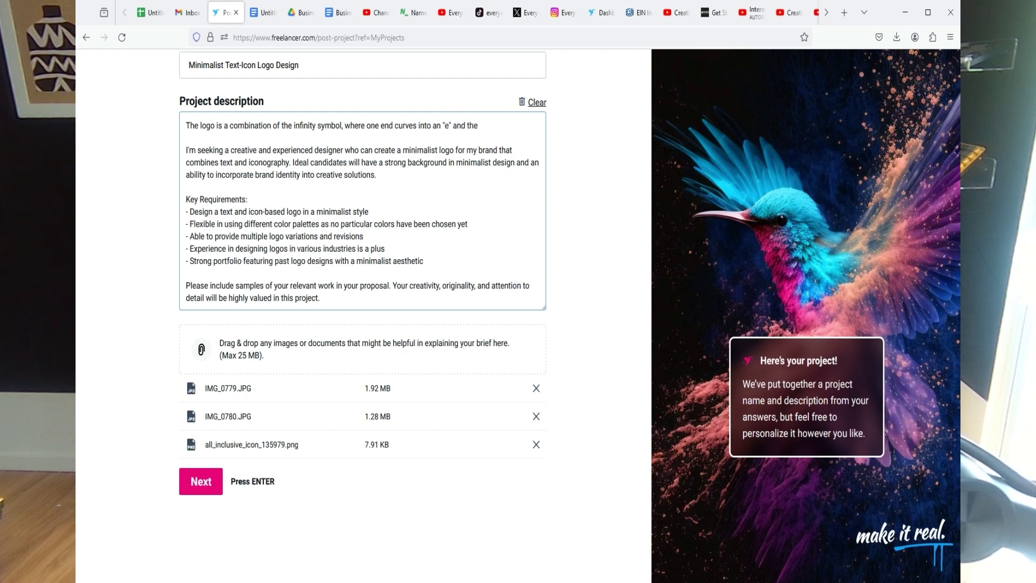
pyautogui.write(' other i')
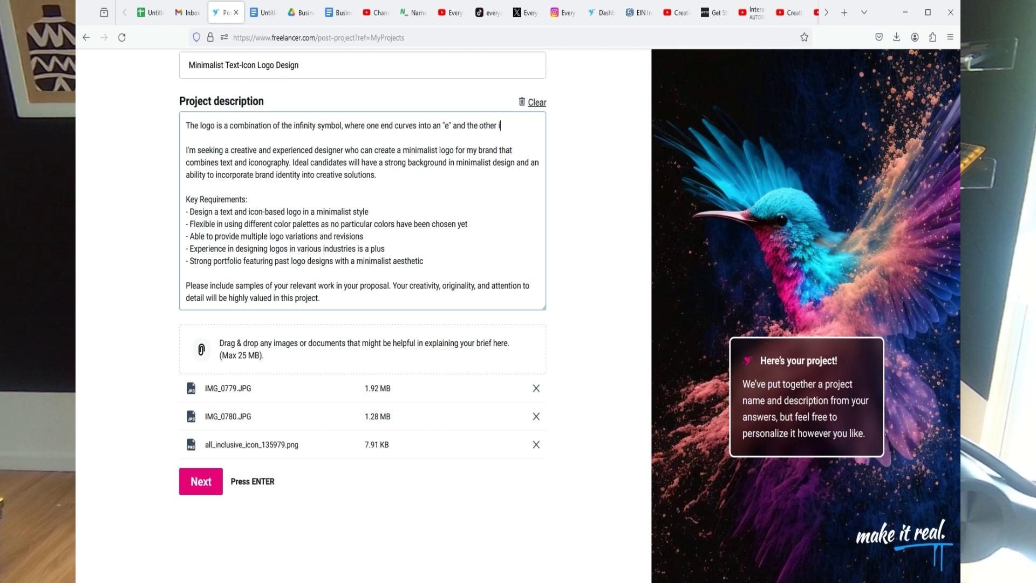
pyautogui.write('s the "a". I woul')
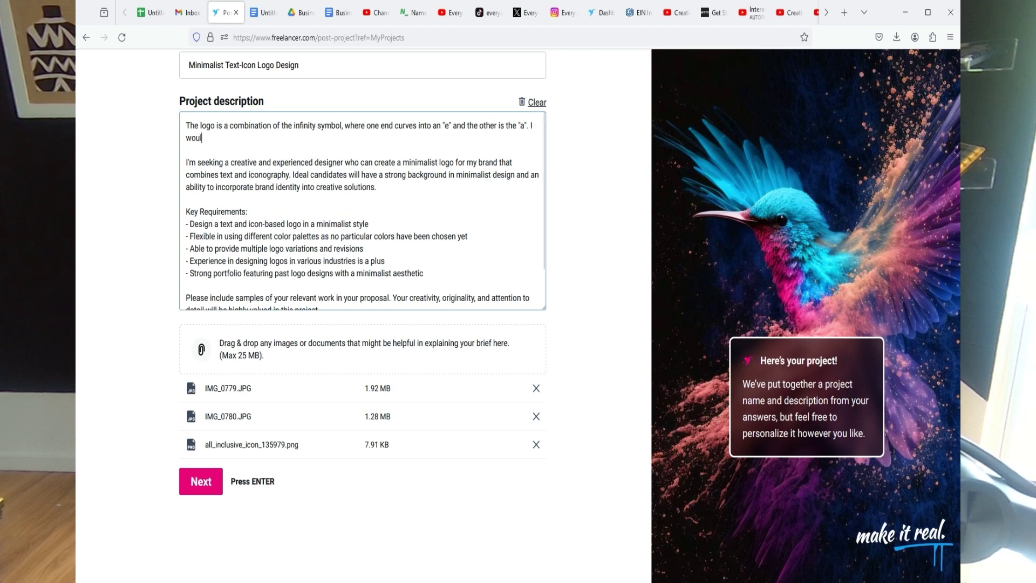
# Step: Complete the opening paragraph with a sentence asking that the design reflect the attached drawings as close as possible
pyautogui.write('d like ')
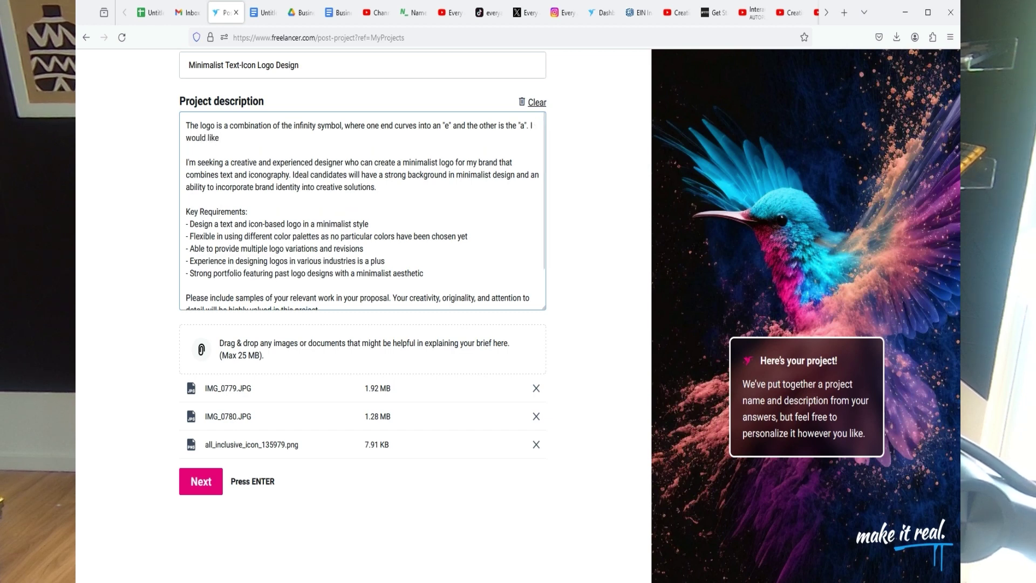
pyautogui.write('the design to refclect the')
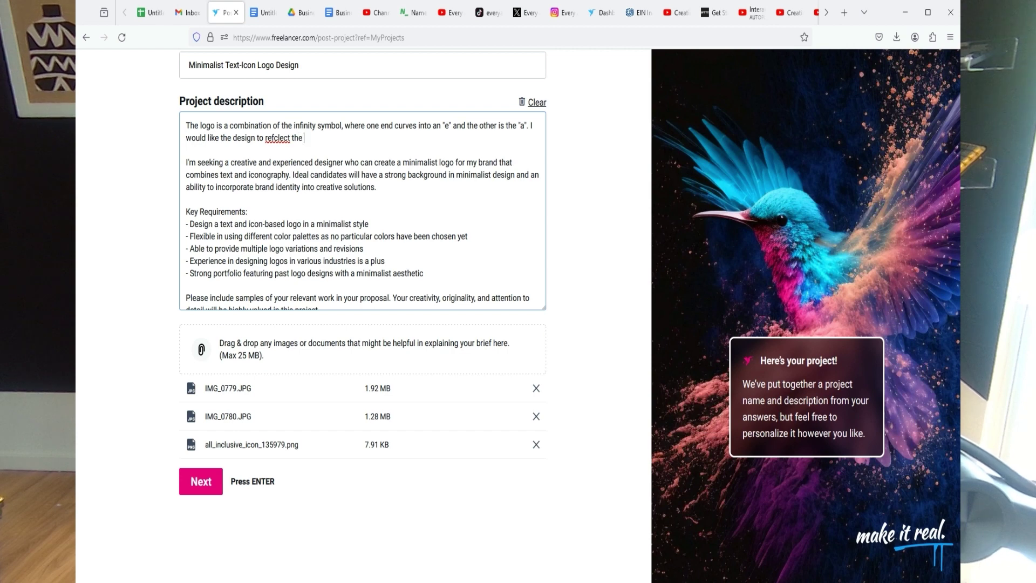
pyautogui.write(' attached drawings as close as pos')
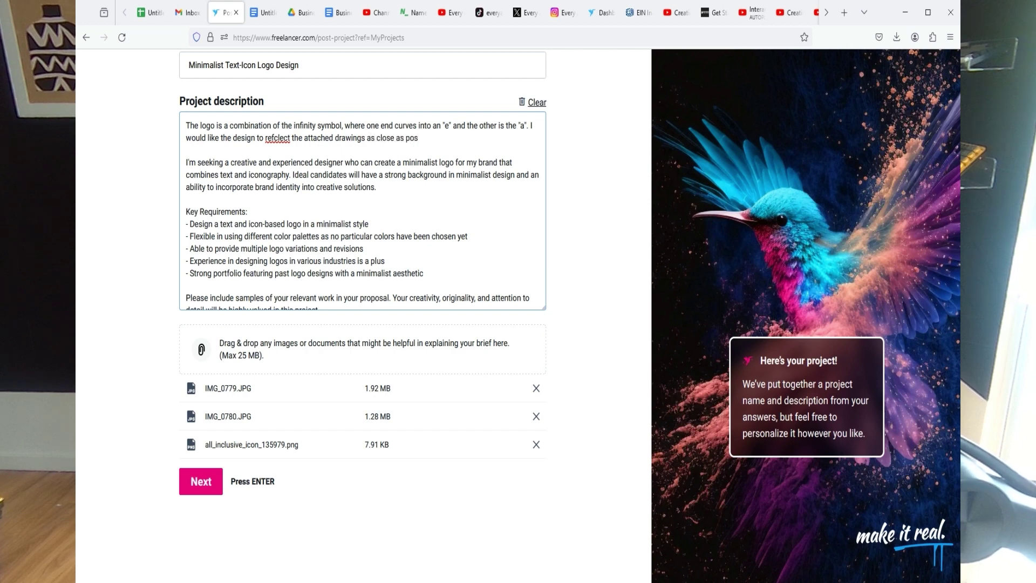
pyautogui.write('sible.')
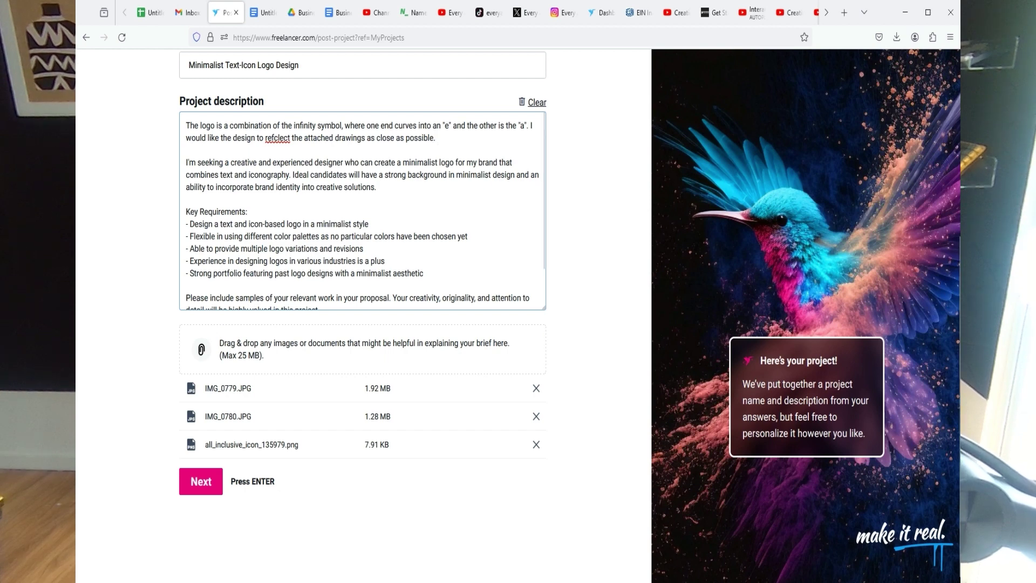
# Step: Correct "refclect" to "reflect" and change "close" to "closely" in the opening paragraph of the description
pyautogui.click(274, 138)
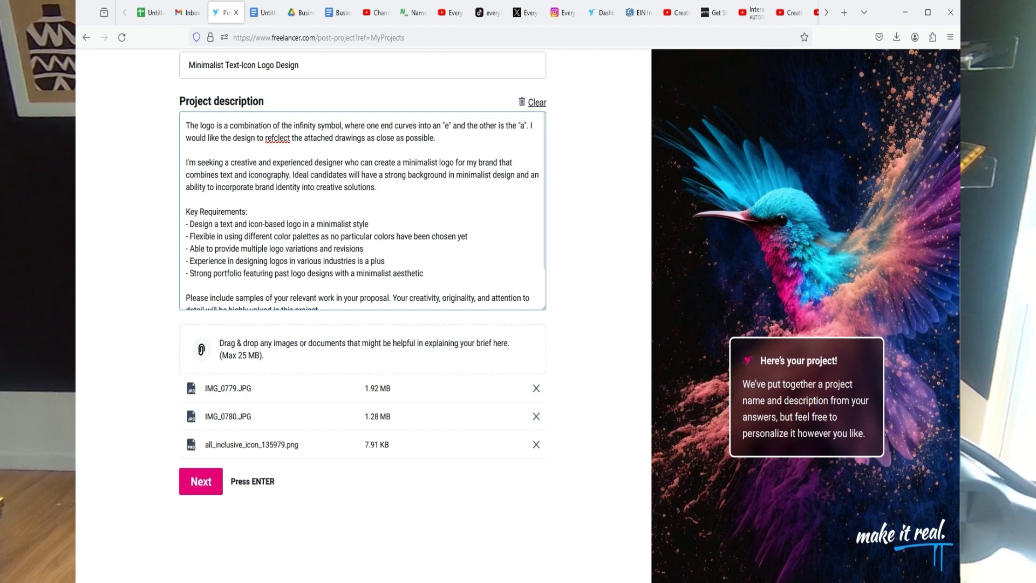
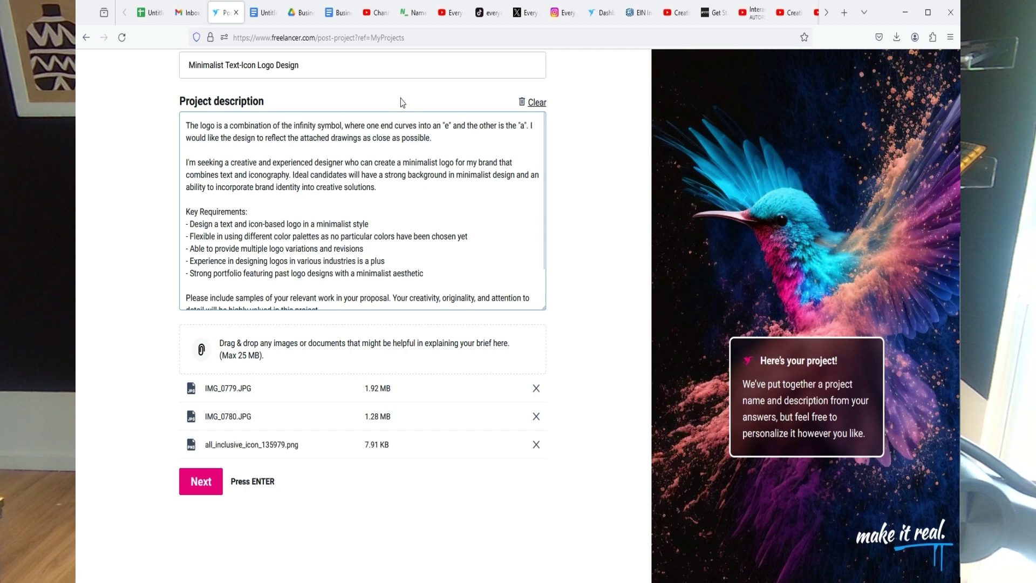
pyautogui.scroll(1, 296, 201)
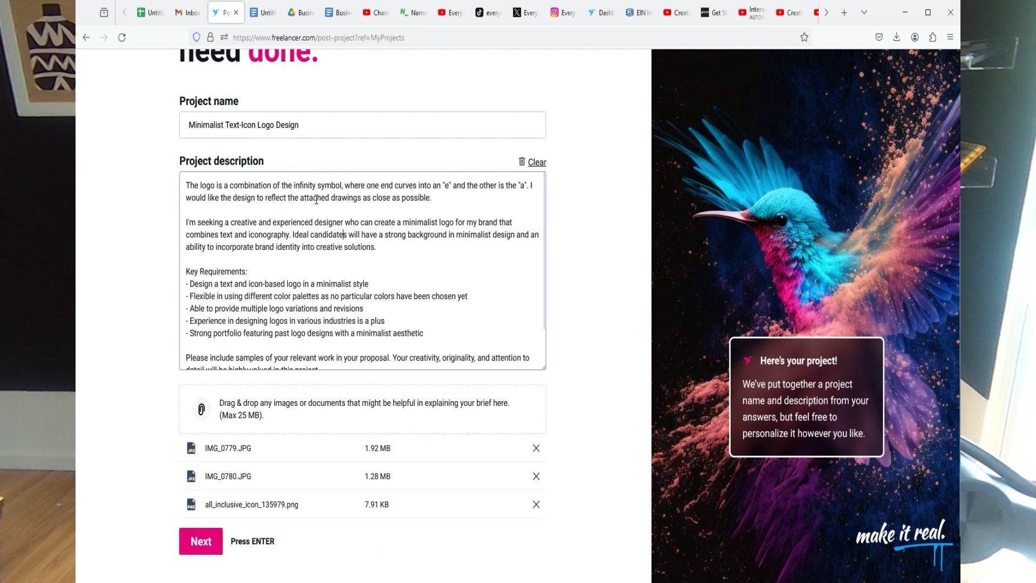
pyautogui.doubleClick(382, 198)
pyautogui.write('closely')
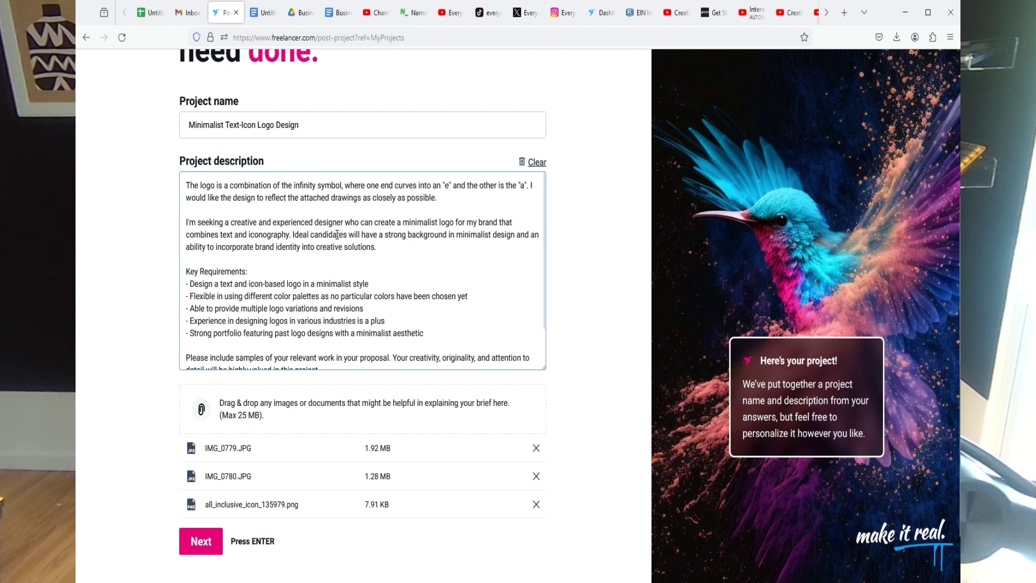
# Step: Submit the project description with its attachments and accept the detected skills from Logo Design to Icon Design
pyautogui.scroll(-4, 279, 238)
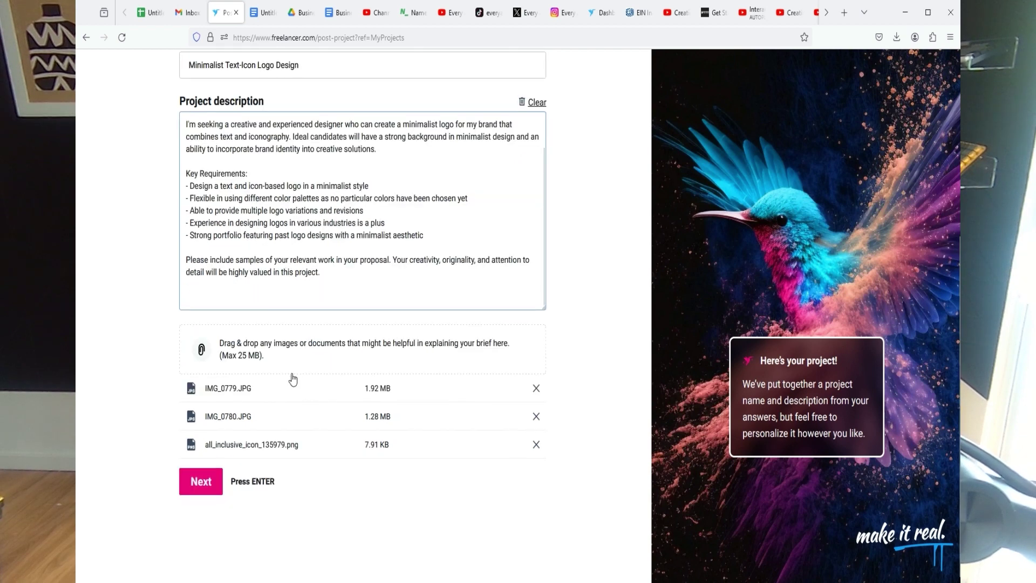
pyautogui.click(205, 492)
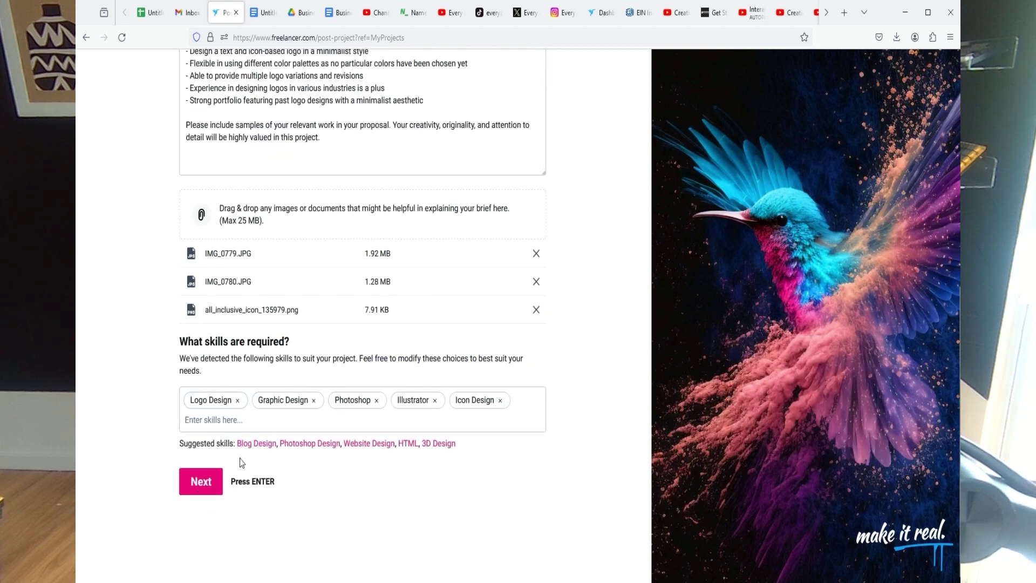
pyautogui.click(212, 487)
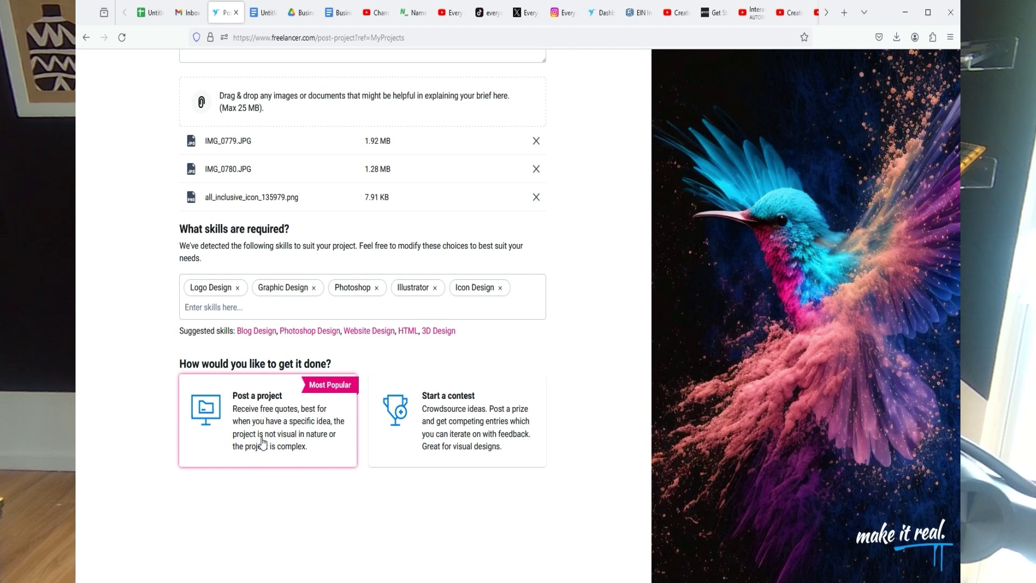
# Step: Choose to start a contest, set the contest budget to 50 USD and continue
pyautogui.click(429, 414)
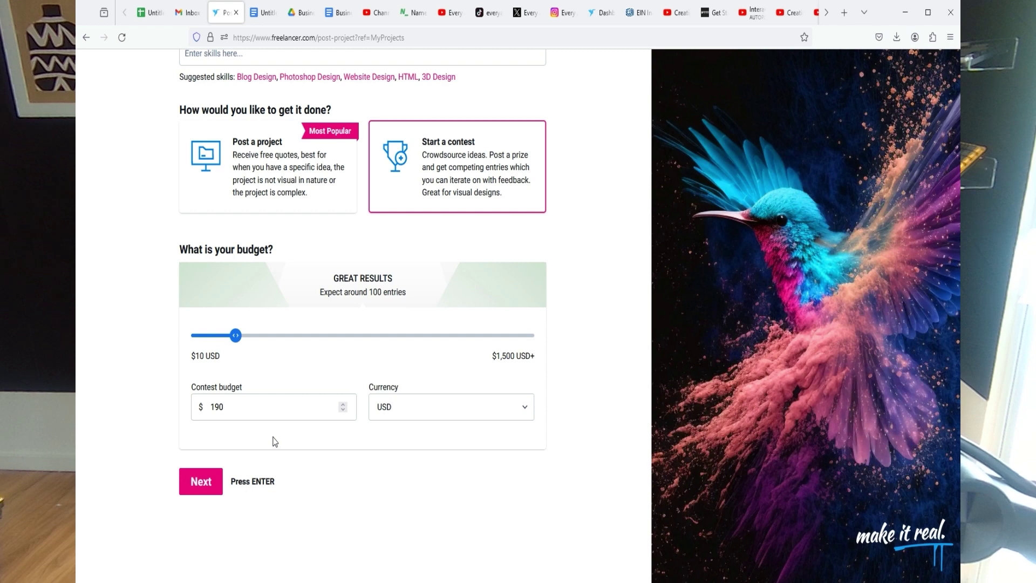
pyautogui.click(234, 419)
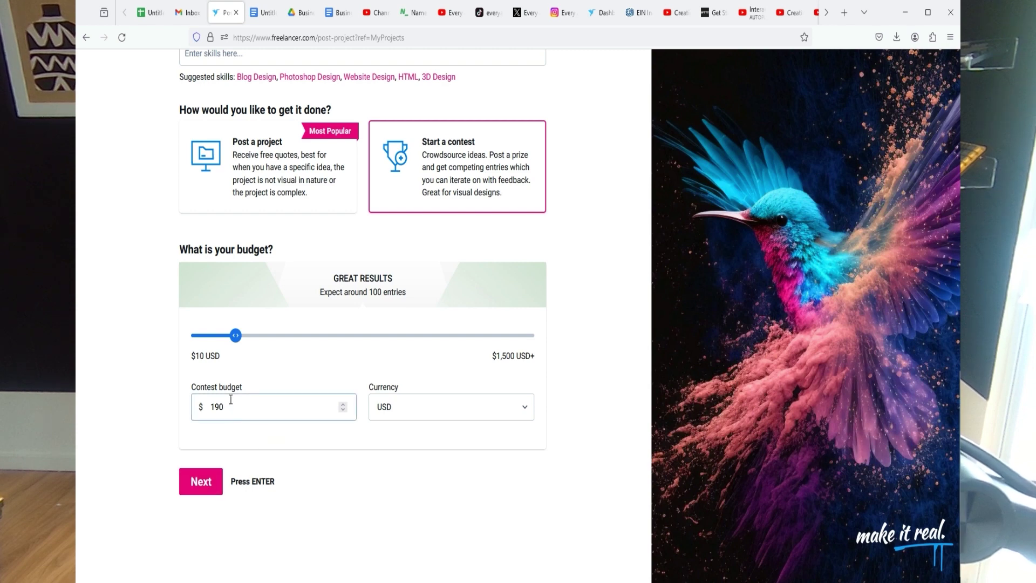
pyautogui.doubleClick(199, 408)
pyautogui.write('50')
pyautogui.hotkey('ctrl', 'a')
pyautogui.click(390, 481)
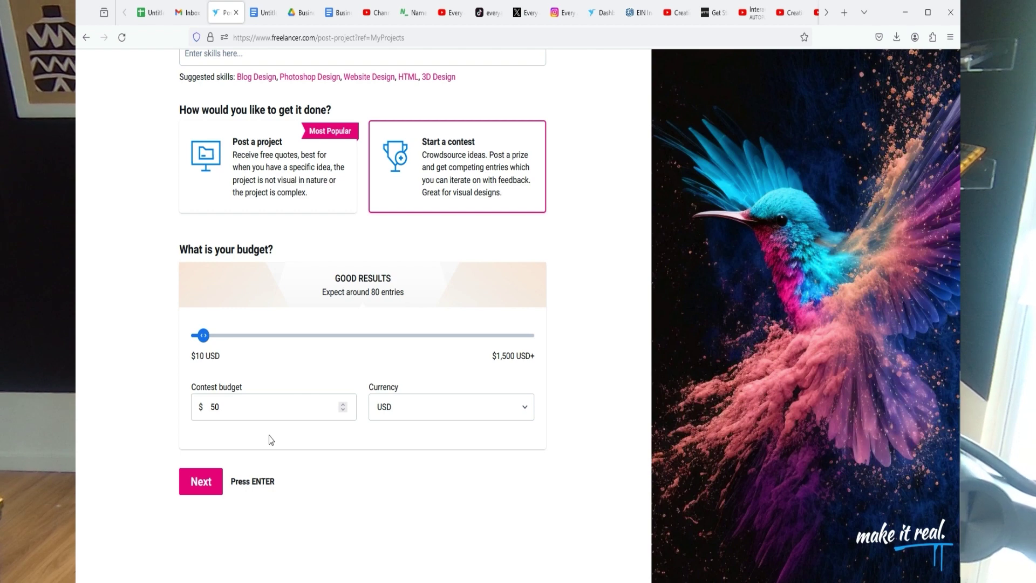
pyautogui.click(192, 492)
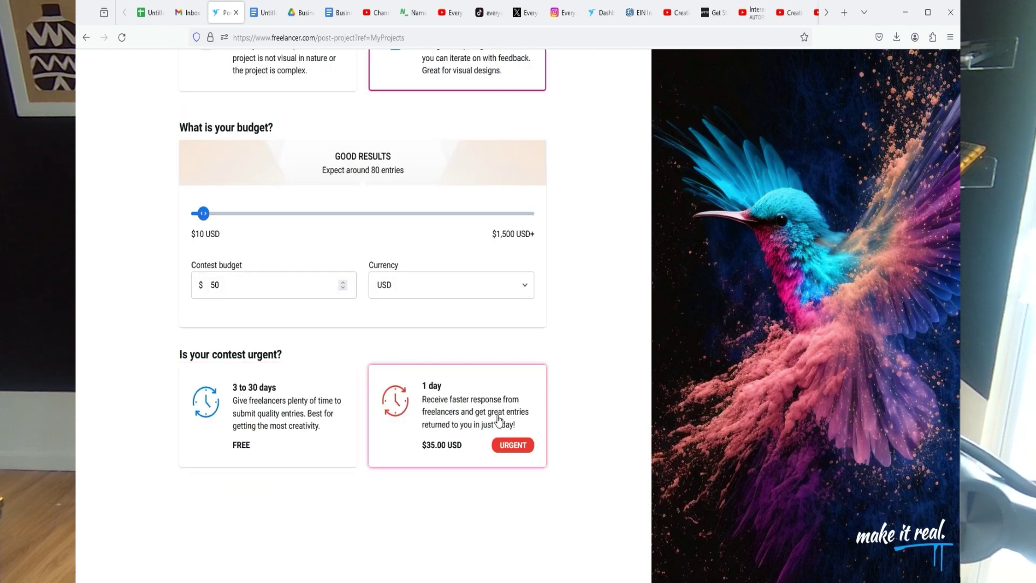
# Step: Select the free 3 to 30 days urgency option and set the contest to run for 3 days
pyautogui.click(268, 445)
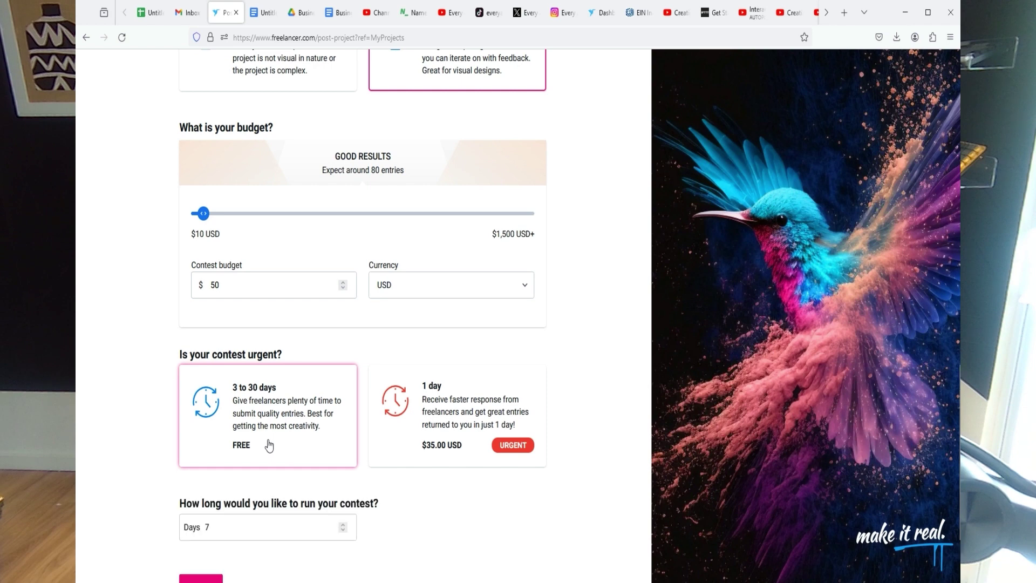
pyautogui.click(244, 427)
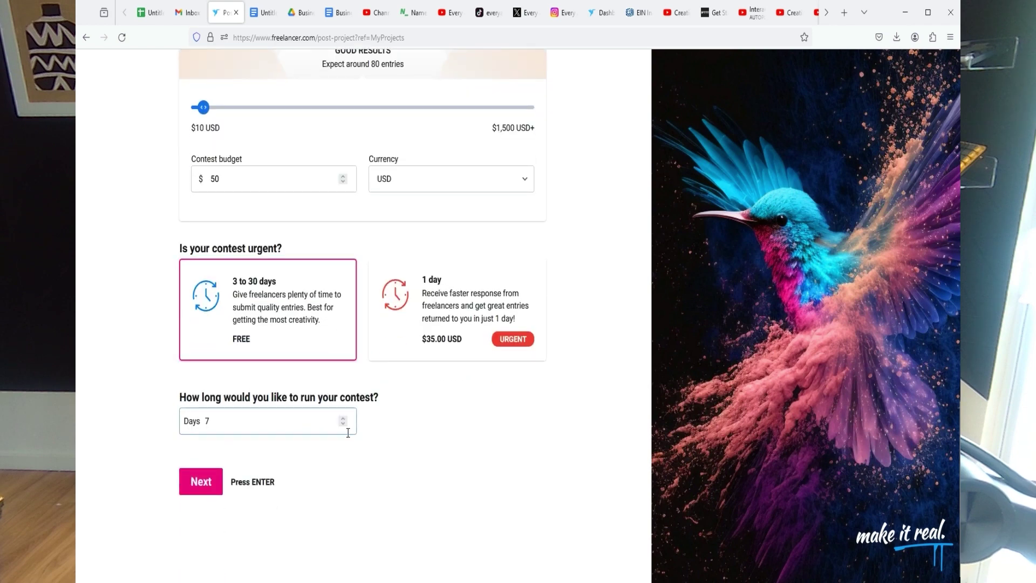
pyautogui.press('BackSpace')
pyautogui.write('1')
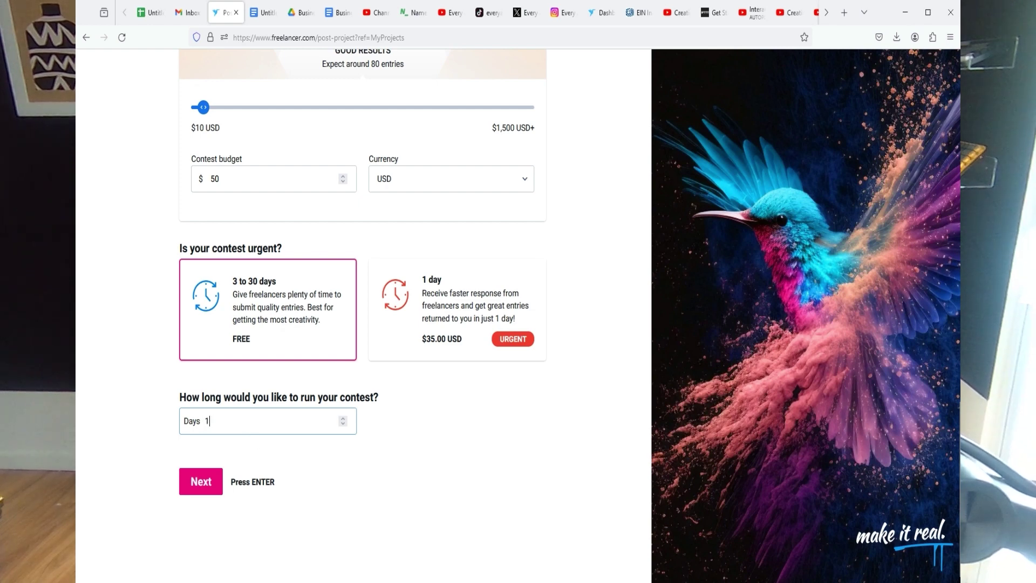
pyautogui.click(343, 425)
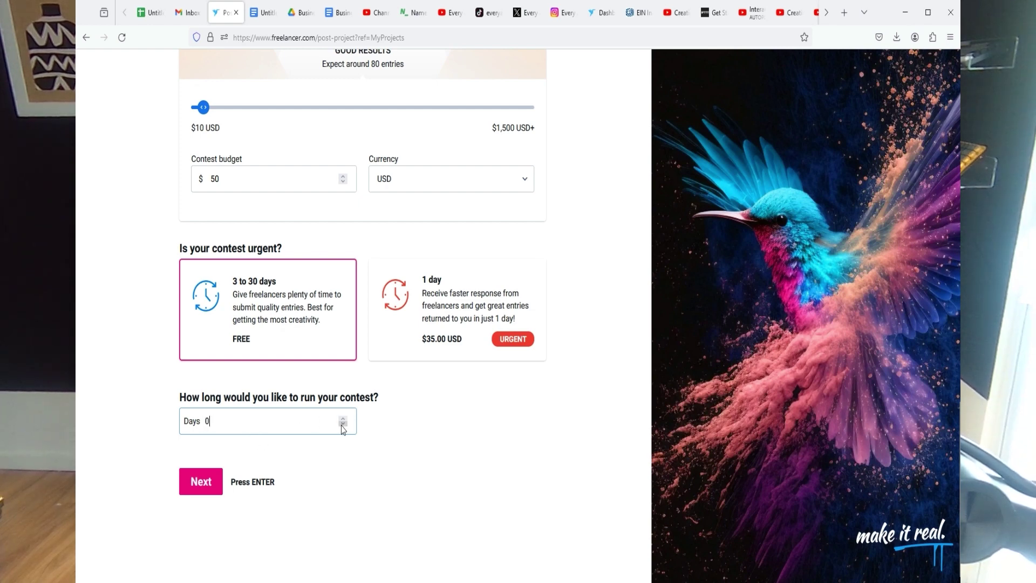
pyautogui.click(343, 425)
pyautogui.click(342, 424)
pyautogui.click(343, 419)
pyautogui.click(343, 419)
pyautogui.click(337, 466)
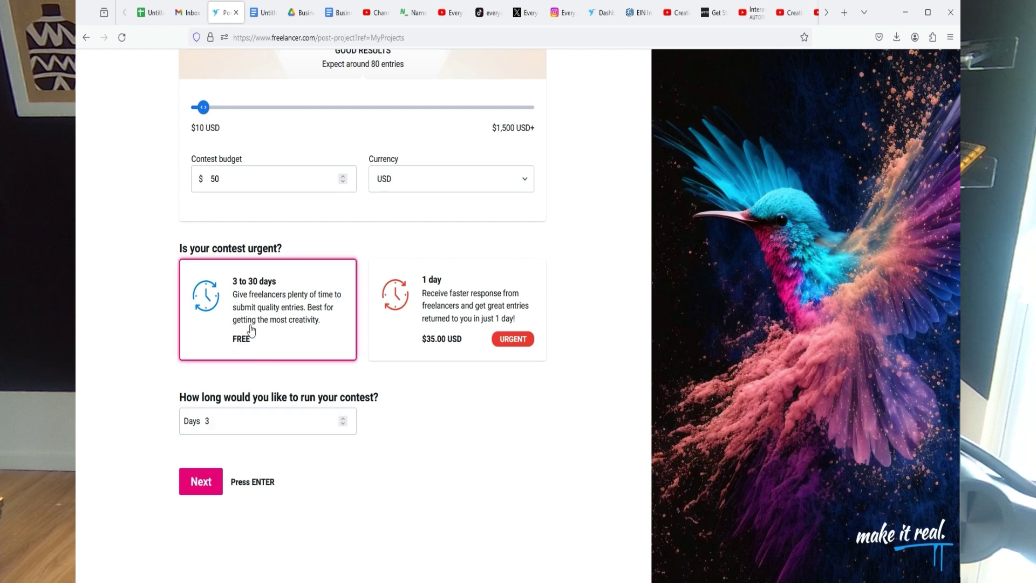
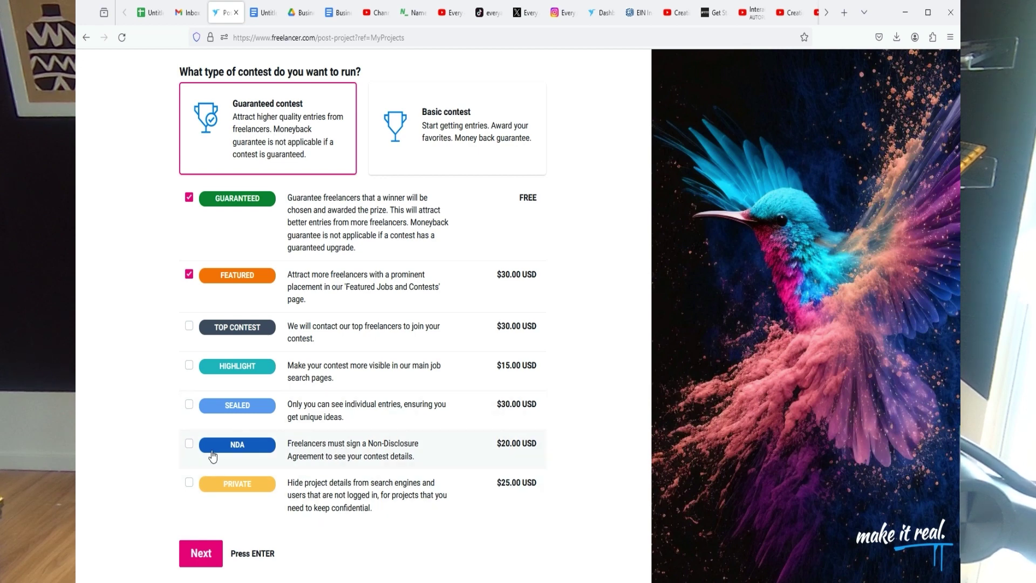
# Step: Remove the Featured and NDA upgrades, leaving only Guaranteed selected, and continue to the contest summary
pyautogui.click(189, 444)
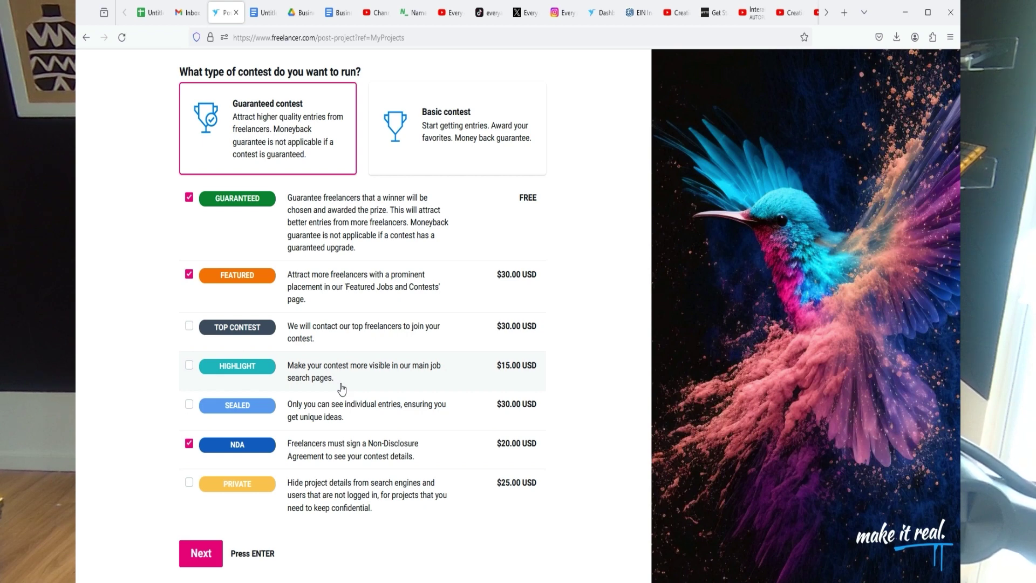
pyautogui.click(188, 277)
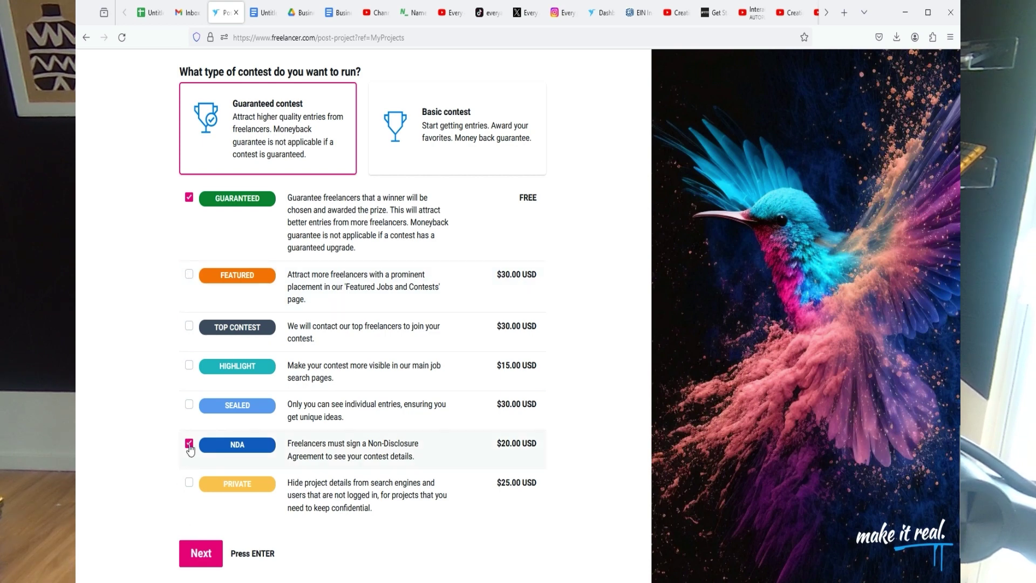
pyautogui.click(189, 444)
pyautogui.scroll(-2, 288, 447)
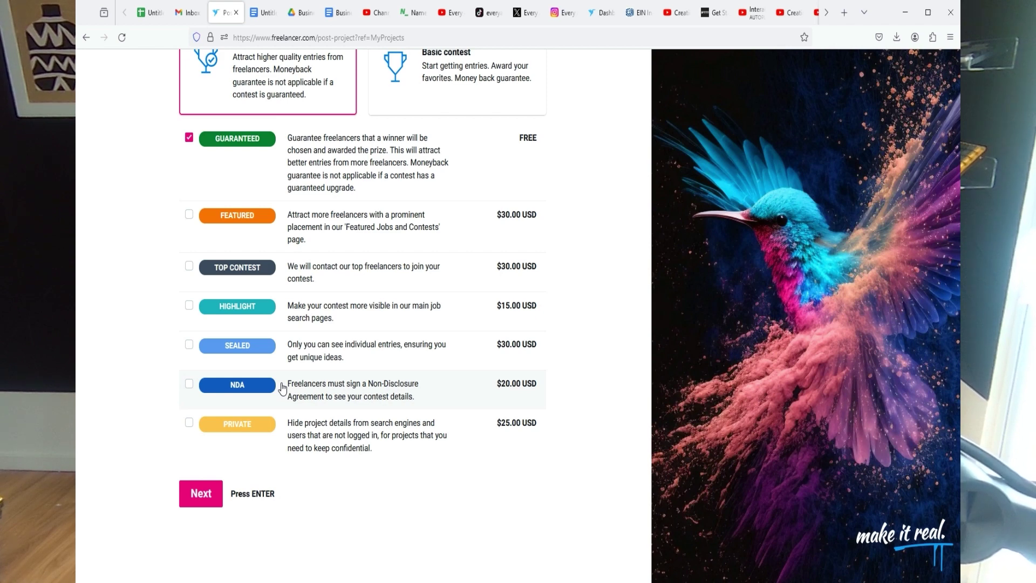
pyautogui.scroll(2, 189, 372)
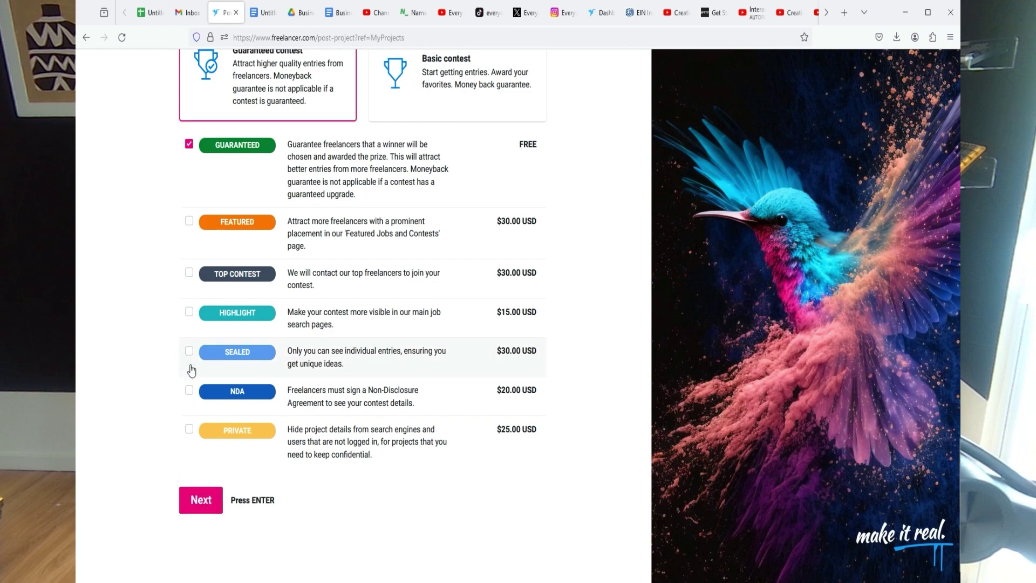
pyautogui.click(207, 540)
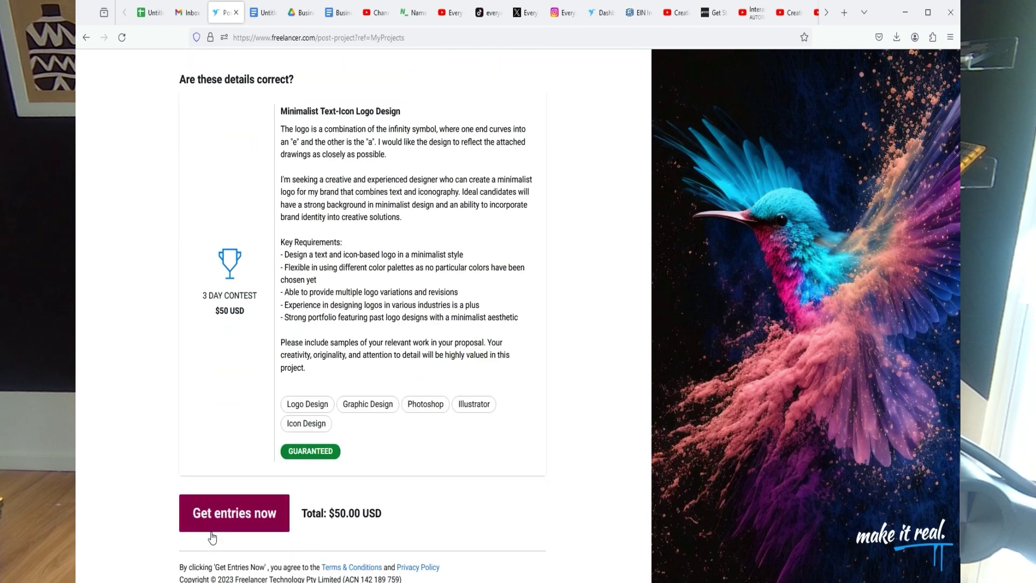
# Step: Review the contest summary against the chosen upgrades, budget and duration before submitting
pyautogui.scroll(-3, 315, 465)
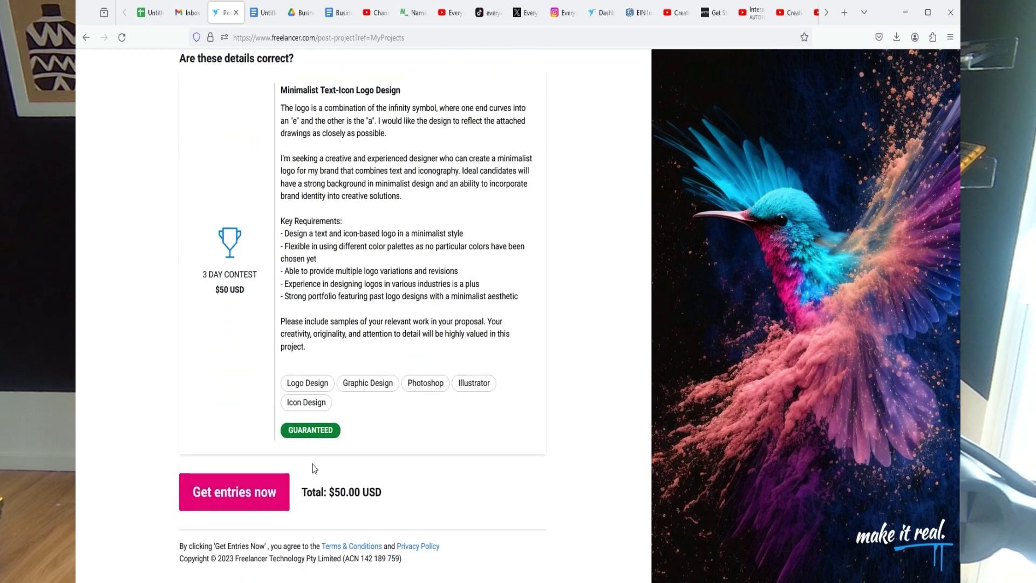
pyautogui.scroll(6, 215, 426)
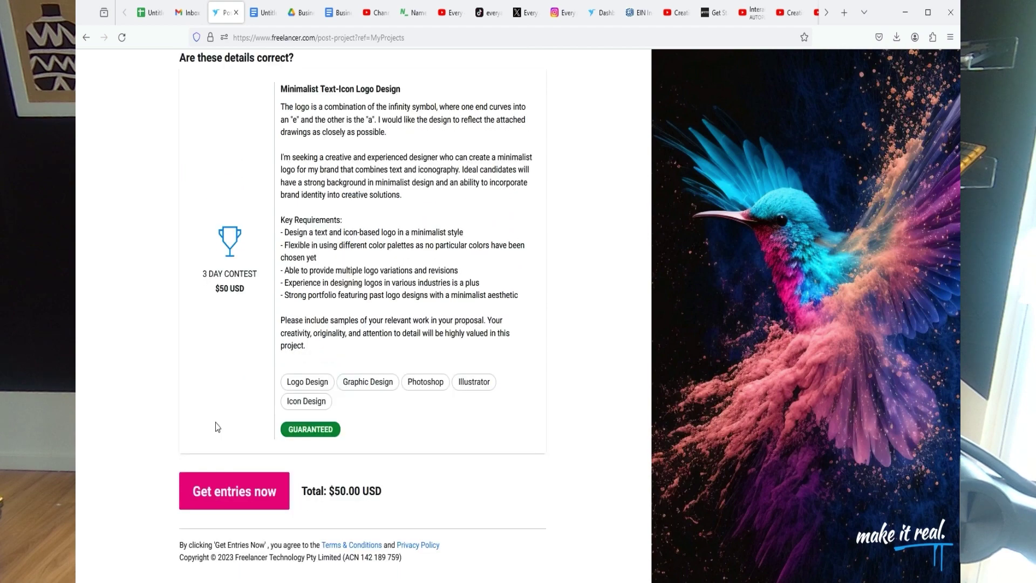
pyautogui.scroll(20, 324, 359)
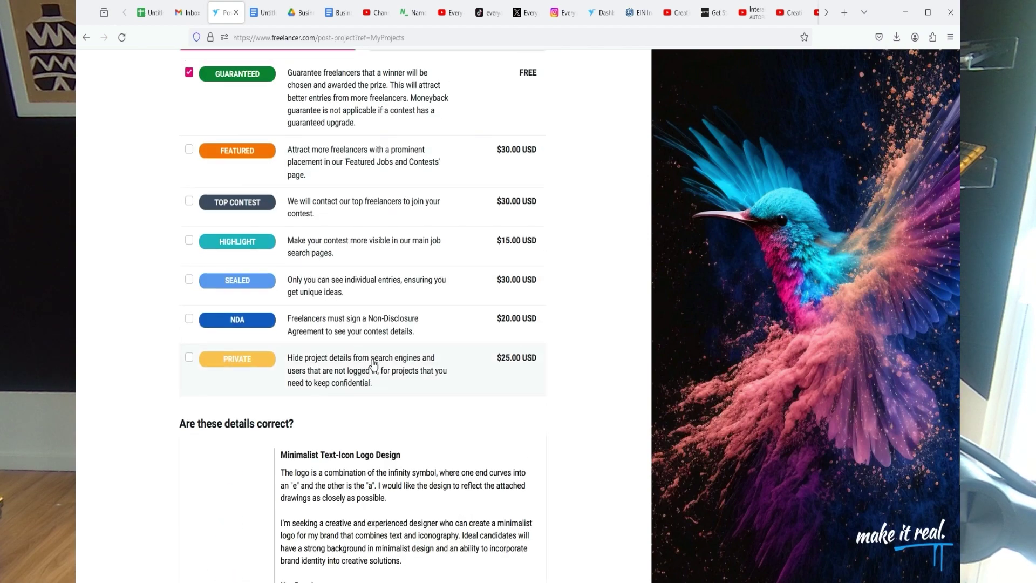
pyautogui.scroll(-20, 372, 365)
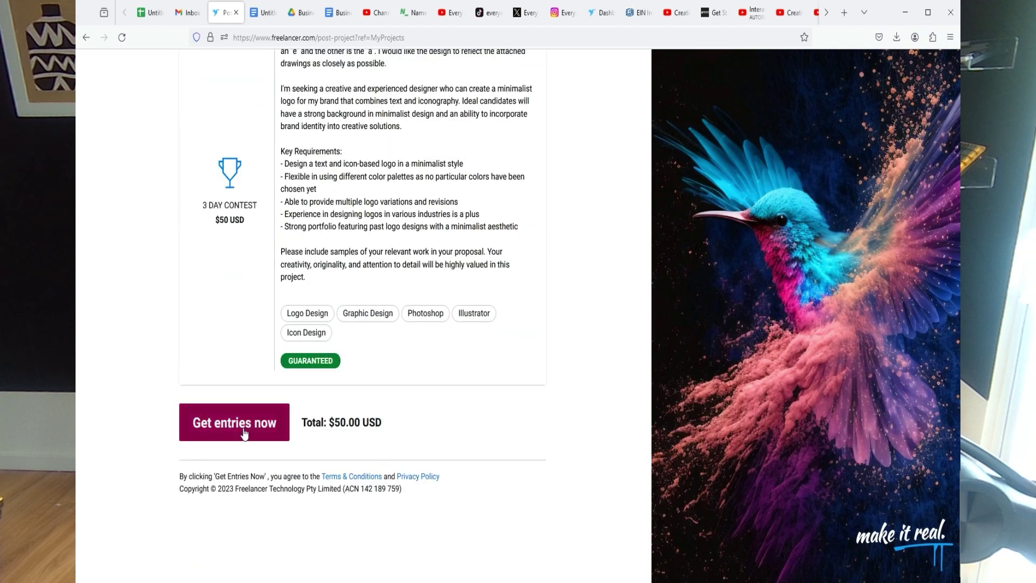
pyautogui.scroll(20, 240, 440)
pyautogui.scroll(14, 241, 441)
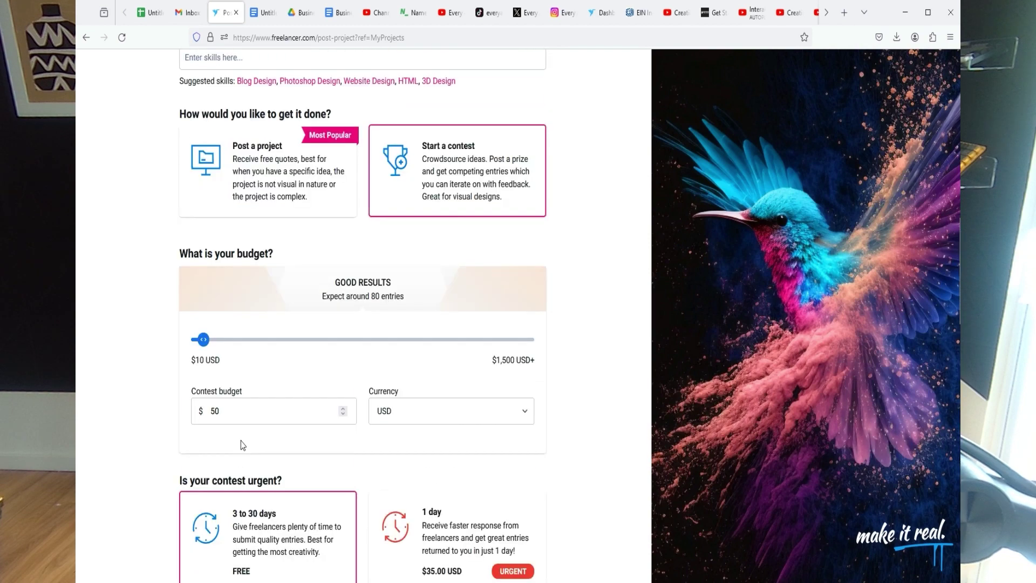
pyautogui.scroll(-18, 241, 441)
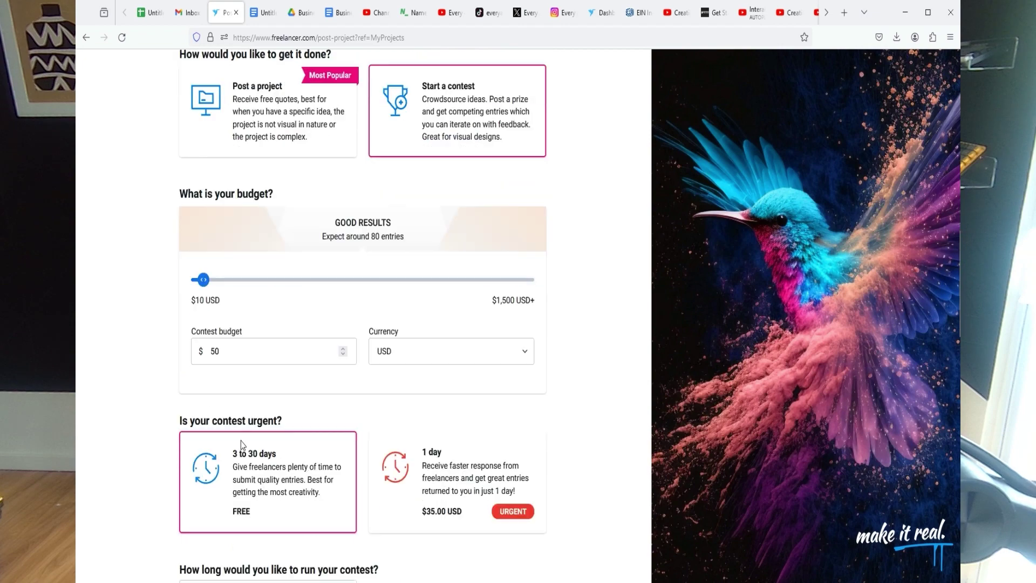
pyautogui.scroll(-10, 246, 449)
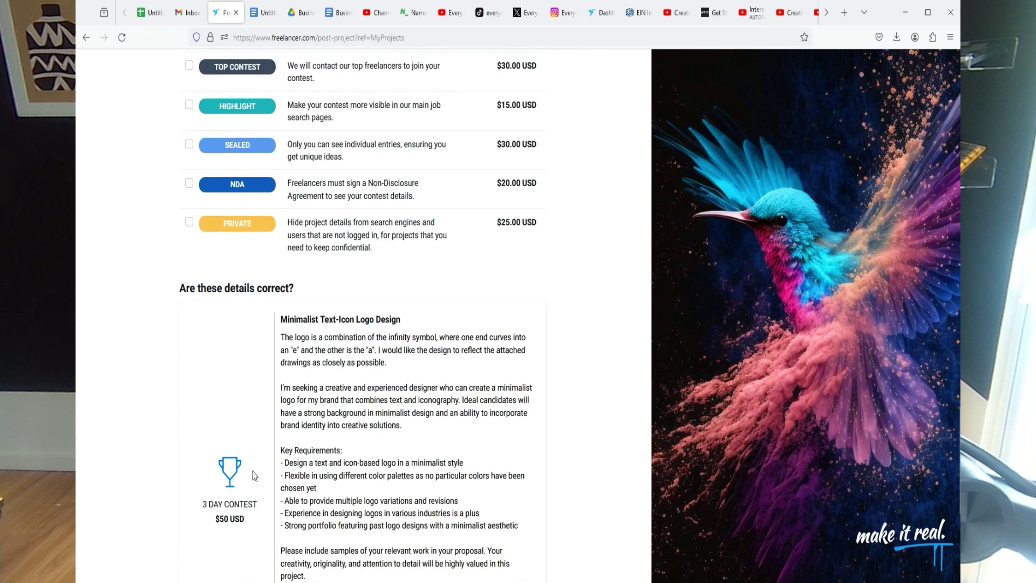
# Step: Submit the contest to get entries and confirm the payment from the account balance
pyautogui.click(256, 422)
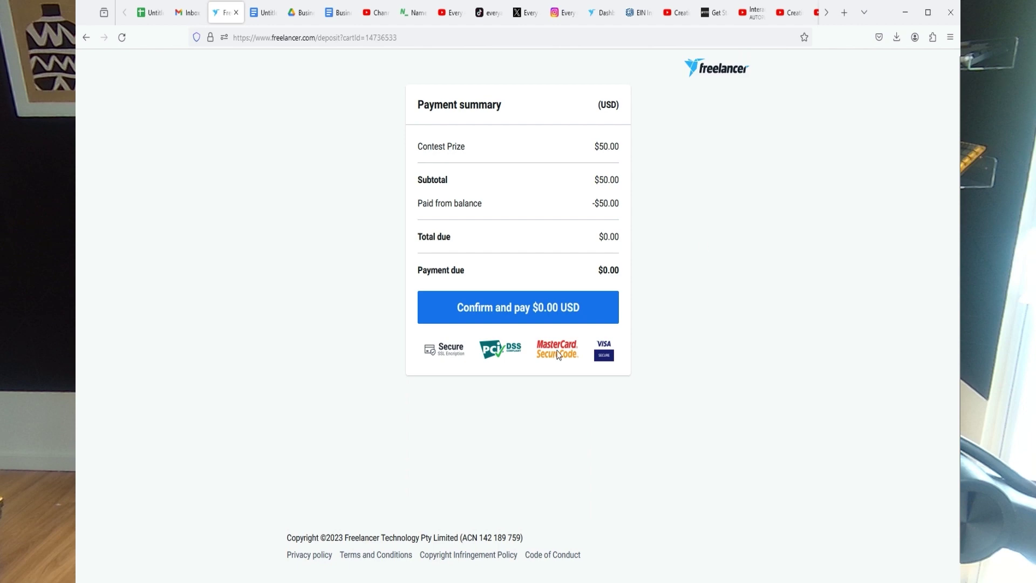
pyautogui.click(502, 313)
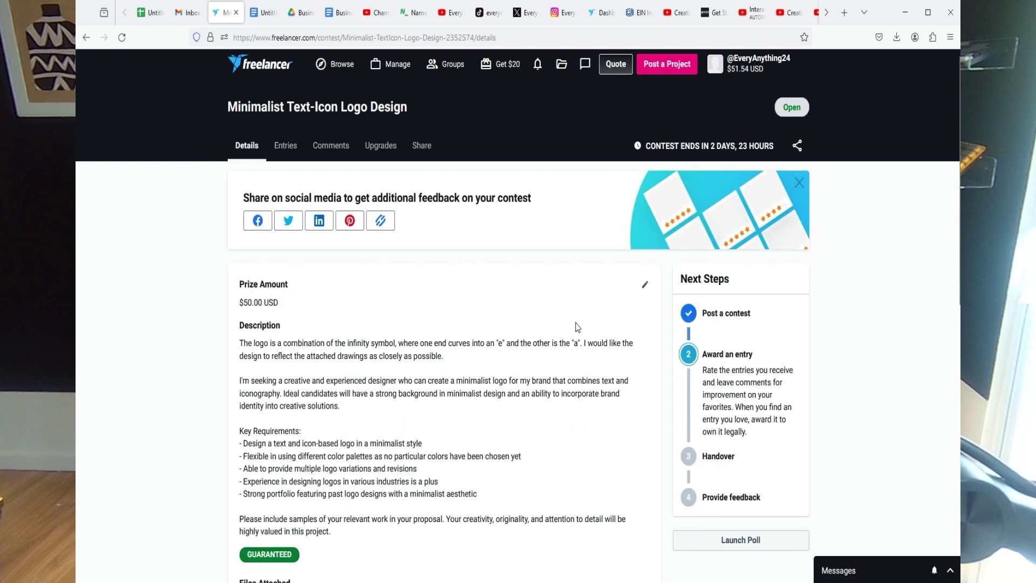
# Step: Review the posted contest's description, attached files, required skills, accepted file formats and remaining time
pyautogui.scroll(-3, 503, 354)
pyautogui.scroll(-1, 362, 275)
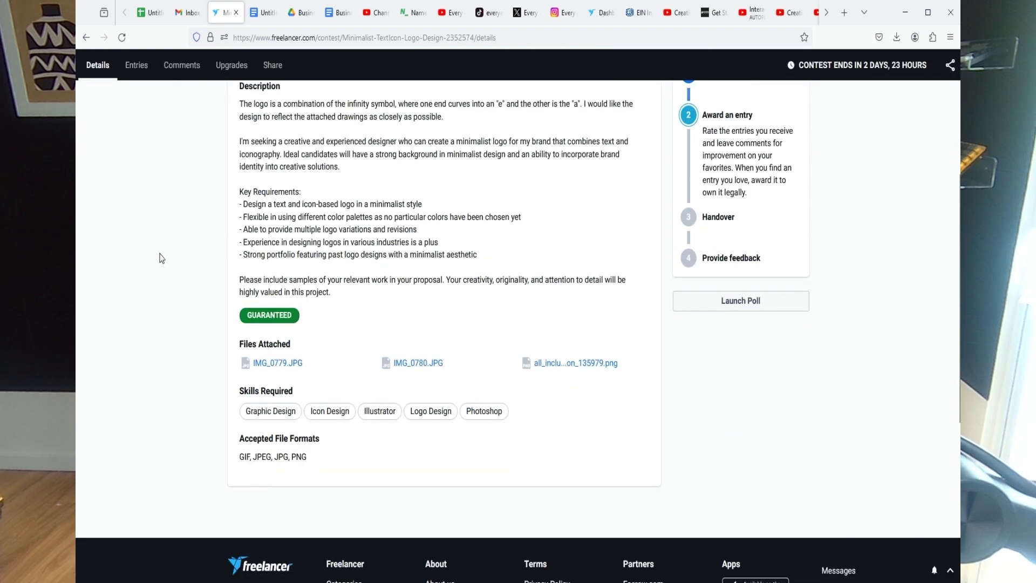
pyautogui.scroll(3, 303, 477)
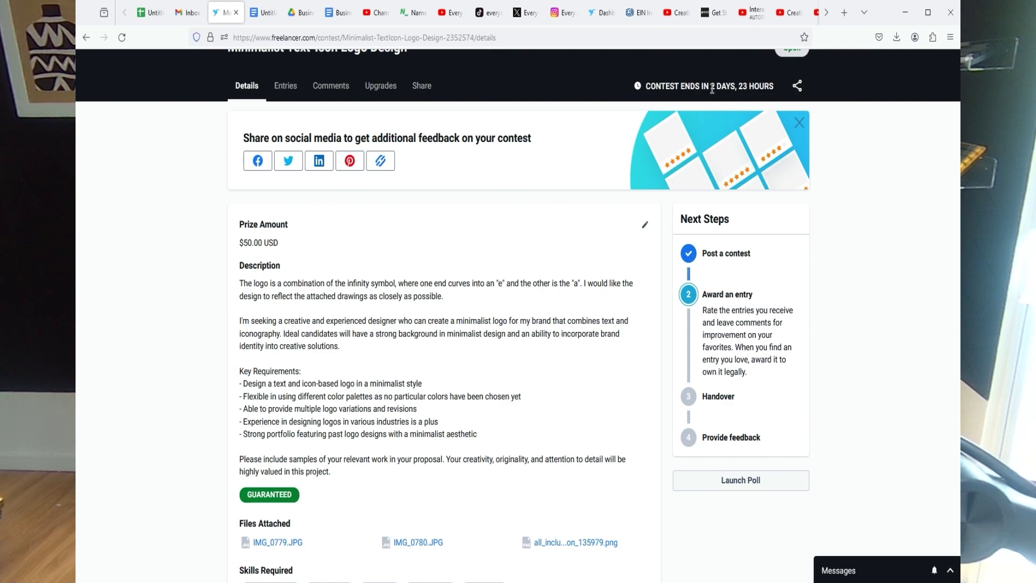
pyautogui.scroll(1, 540, 270)
pyautogui.scroll(-5, 350, 390)
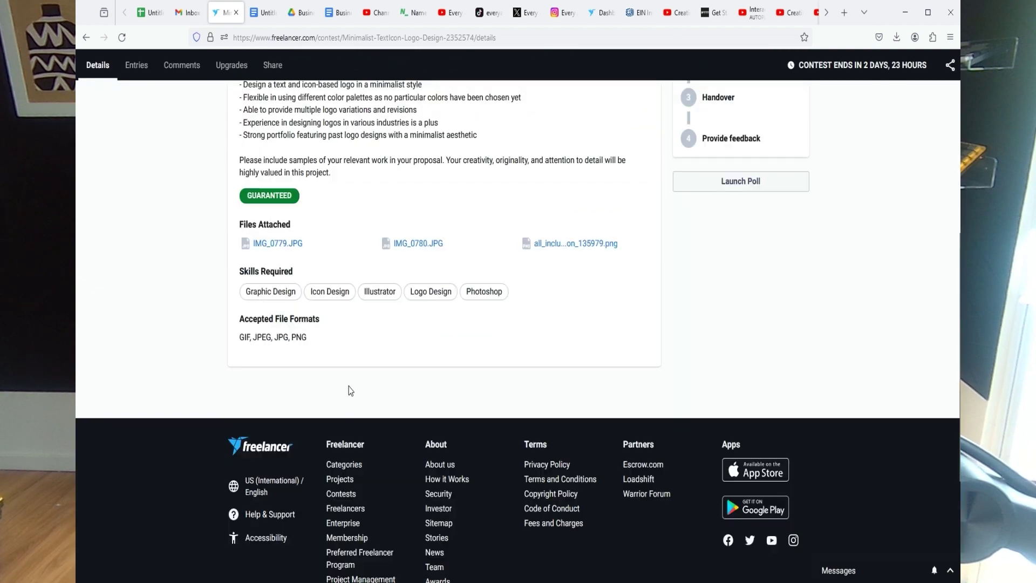
pyautogui.scroll(-3, 350, 390)
pyautogui.scroll(10, 351, 383)
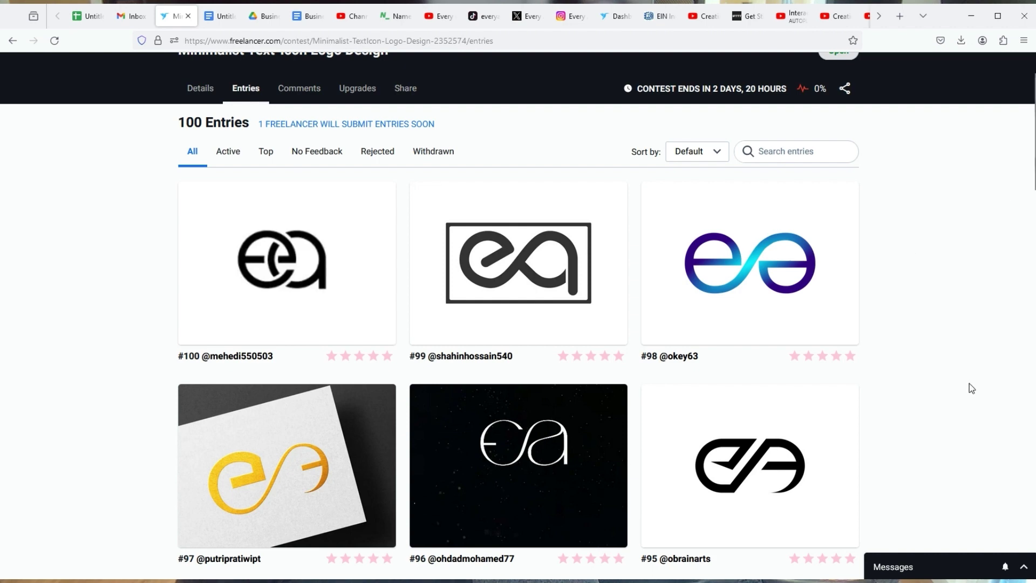
# Step: Look over the submitted entries, check the contest details again and return to the entries
pyautogui.moveTo(858, 551)
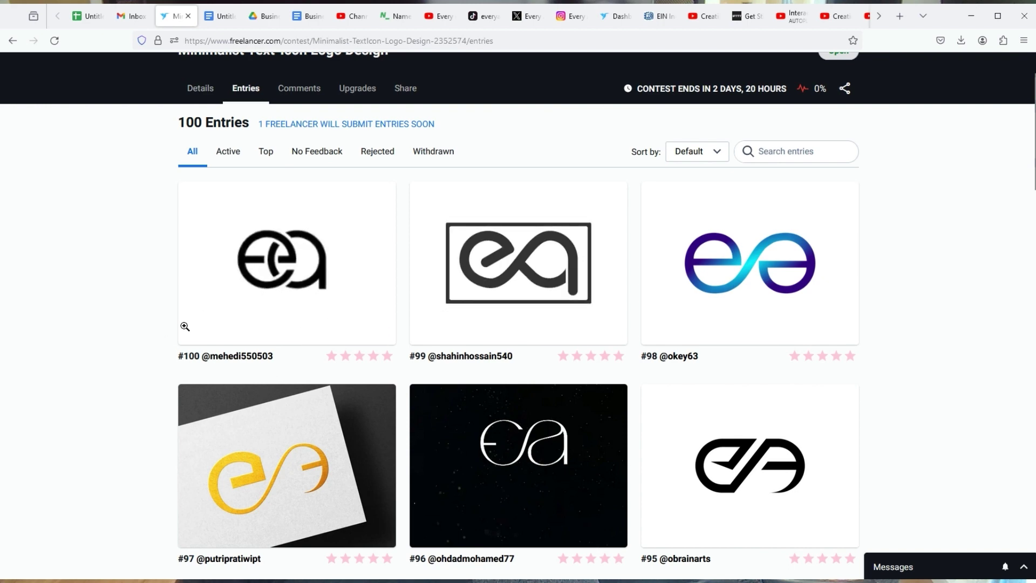
pyautogui.scroll(1, 172, 290)
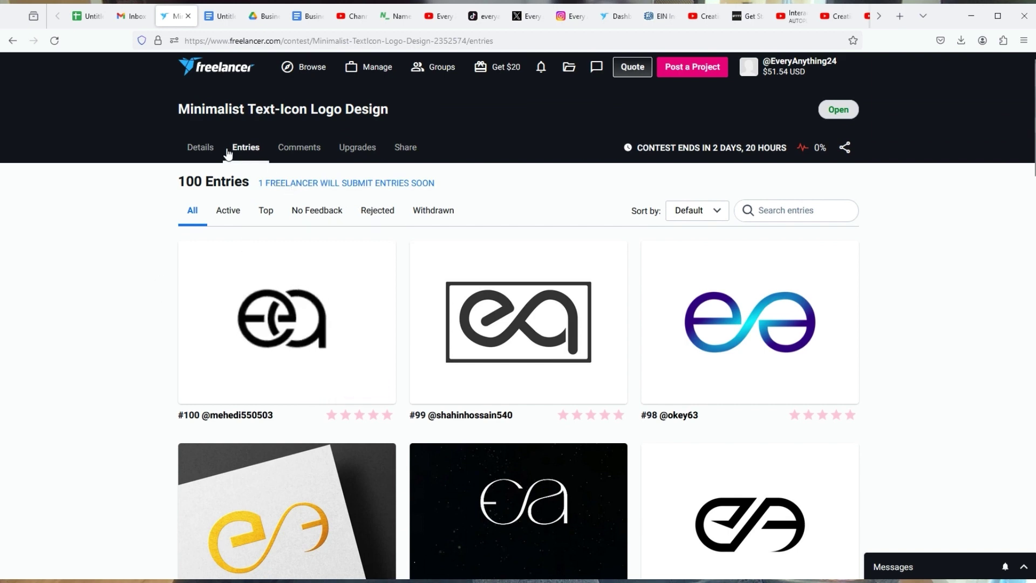
pyautogui.click(210, 151)
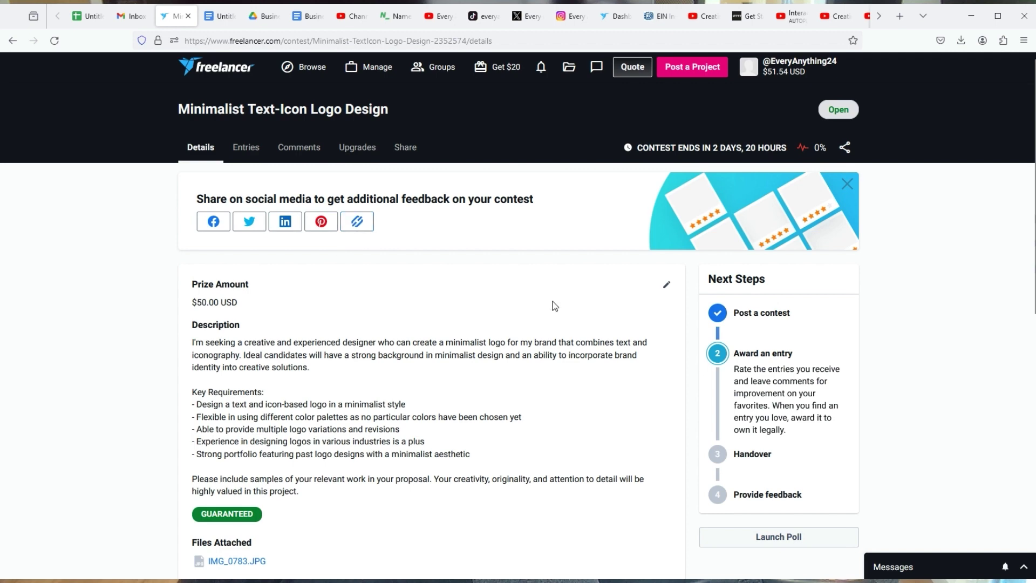
pyautogui.scroll(-3, 345, 429)
pyautogui.scroll(3, 345, 432)
pyautogui.click(242, 150)
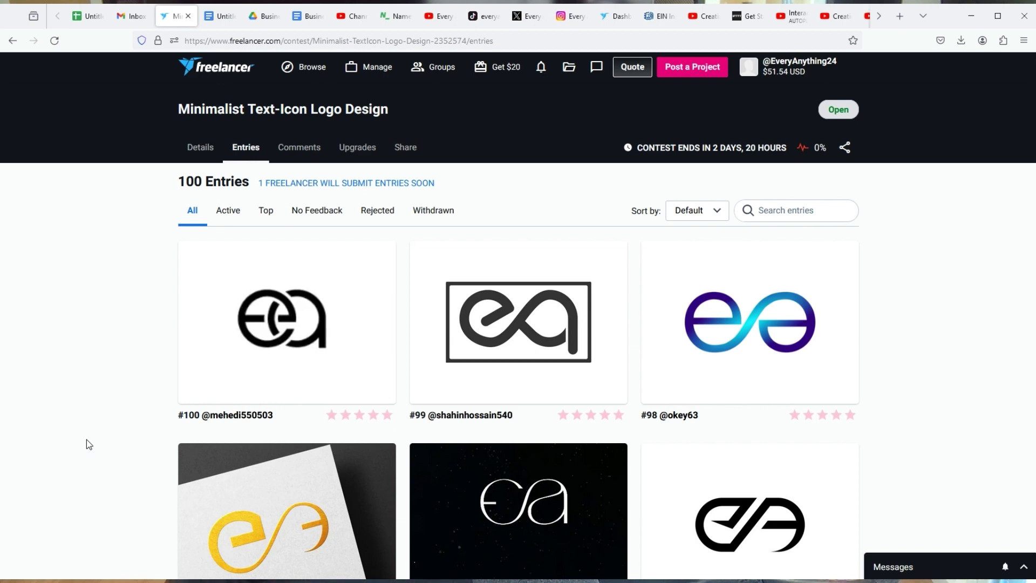
# Step: Reject logo entries #100 and #98
pyautogui.moveTo(291, 358)
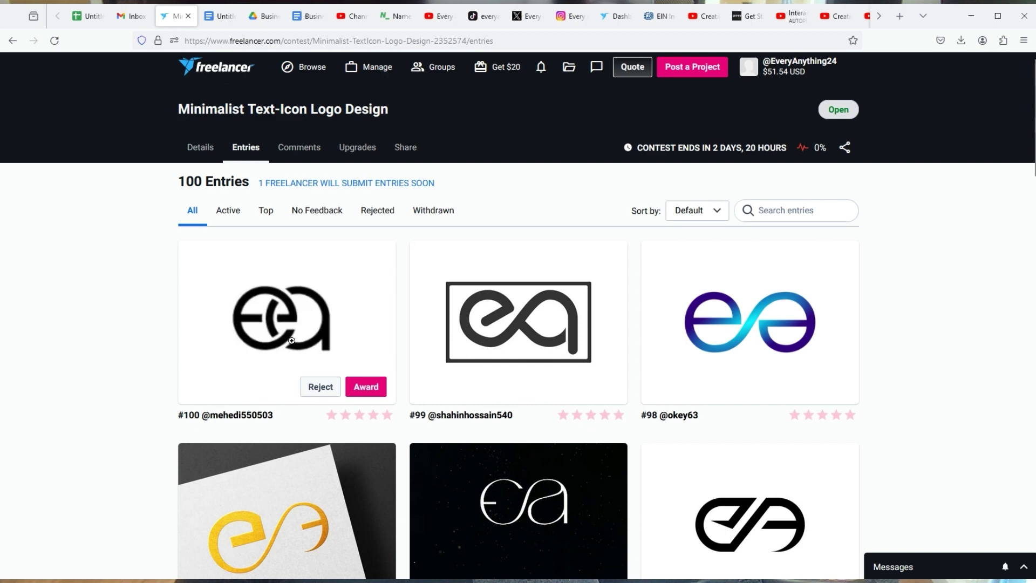
pyautogui.click(318, 392)
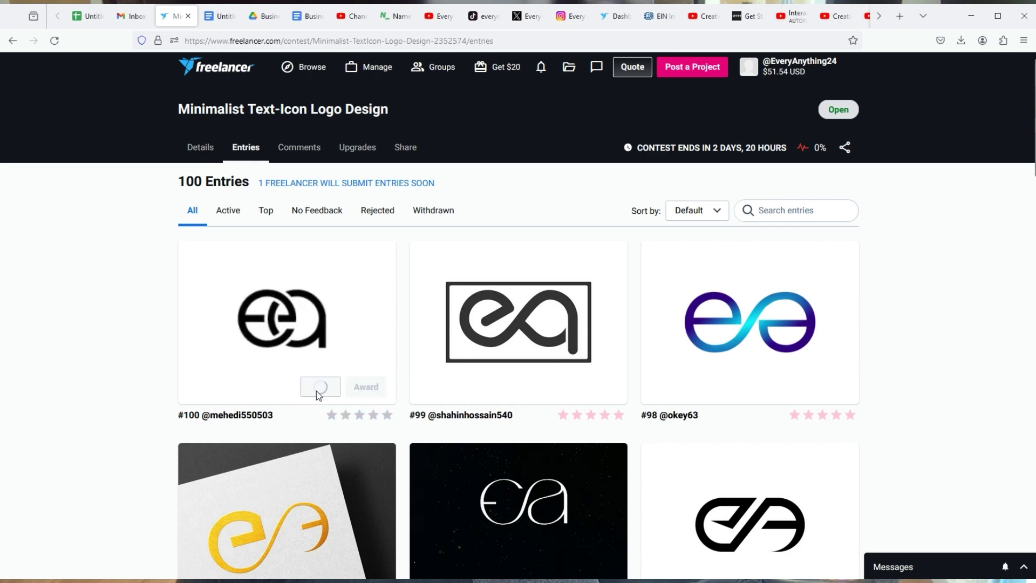
pyautogui.moveTo(786, 395)
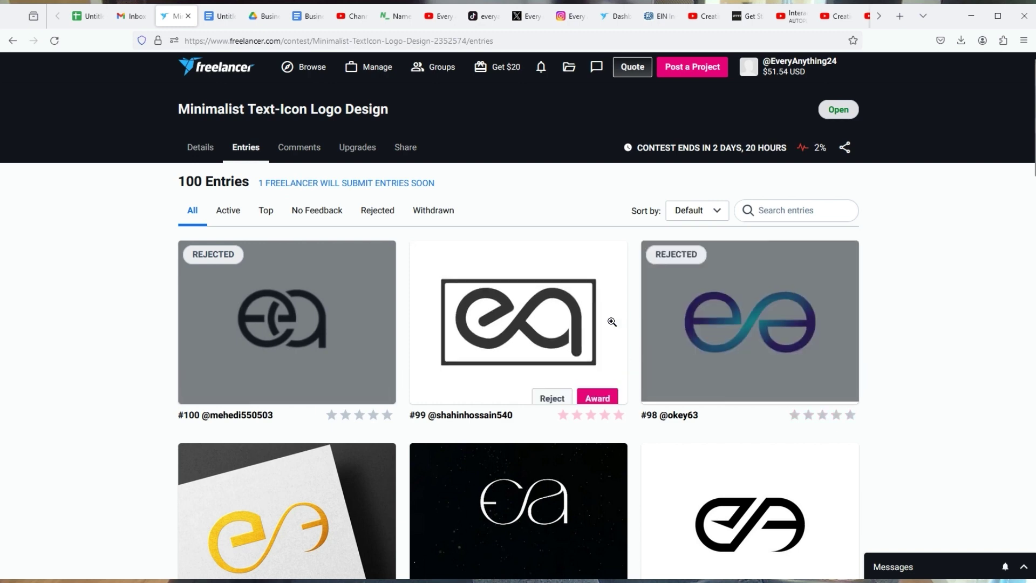
# Step: Reject logo entries #97, #96, #95, #93, #92 and #91
pyautogui.scroll(-2, 583, 330)
pyautogui.click(321, 471)
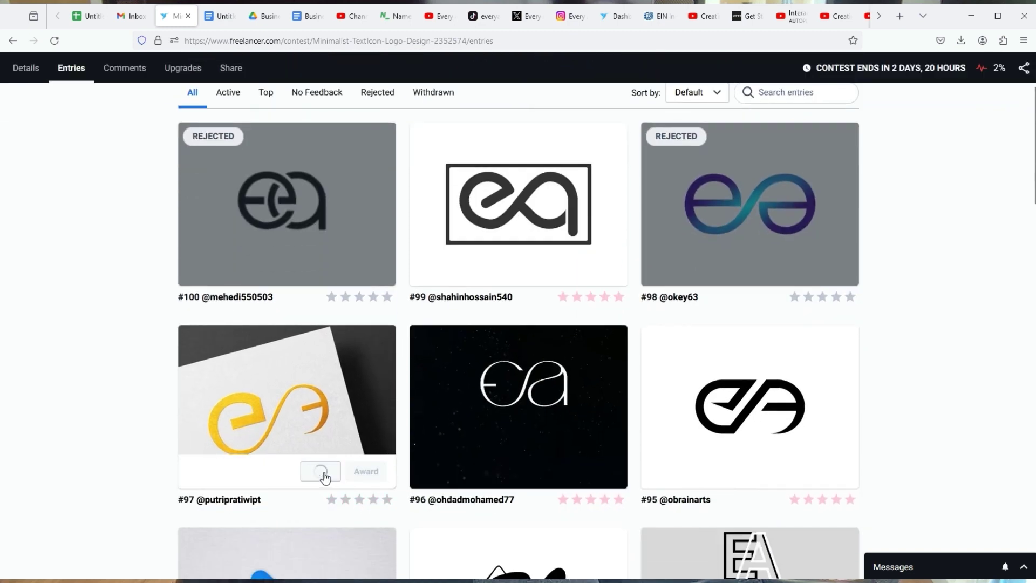
pyautogui.click(553, 471)
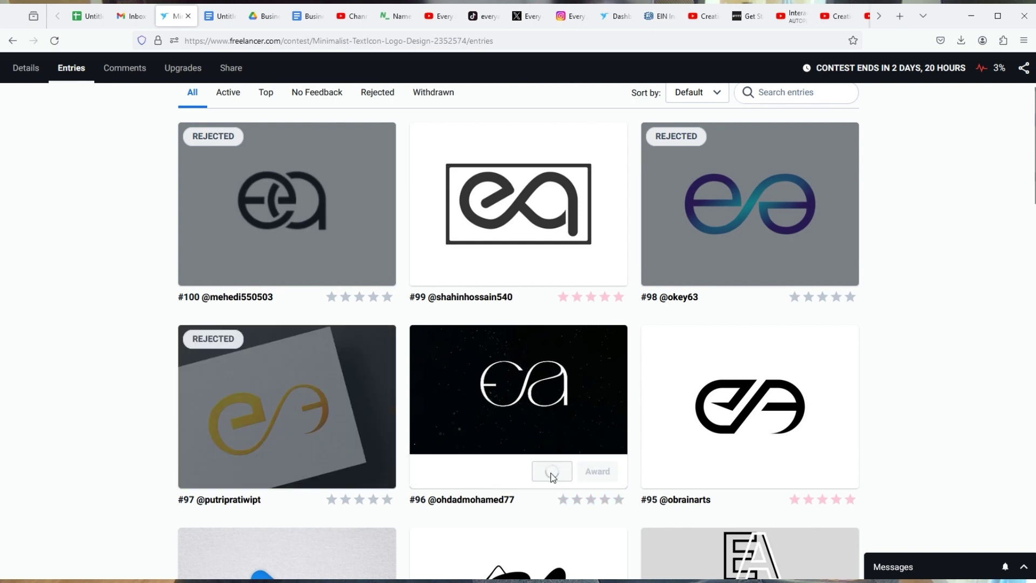
pyautogui.click(775, 472)
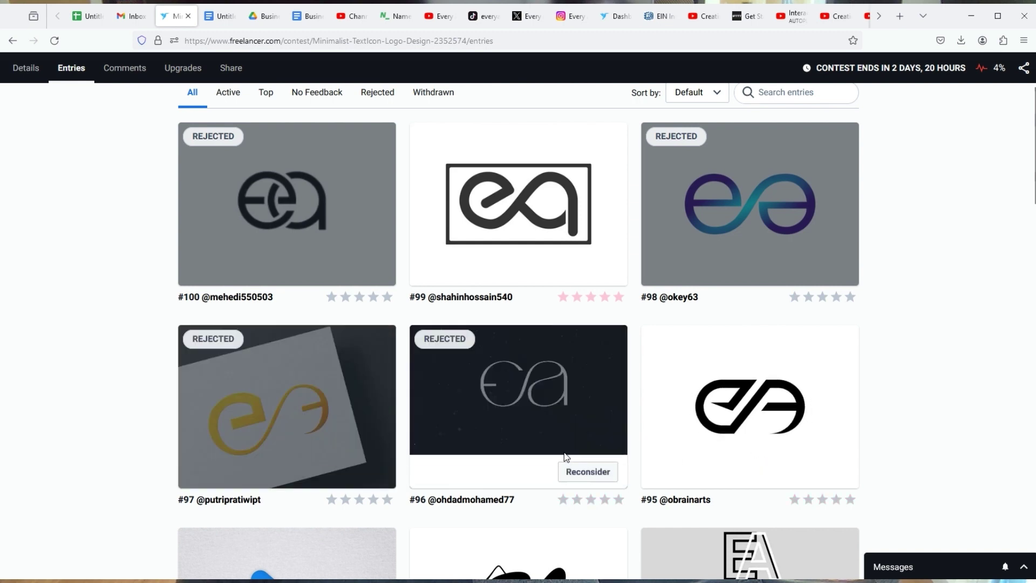
pyautogui.scroll(-5, 516, 422)
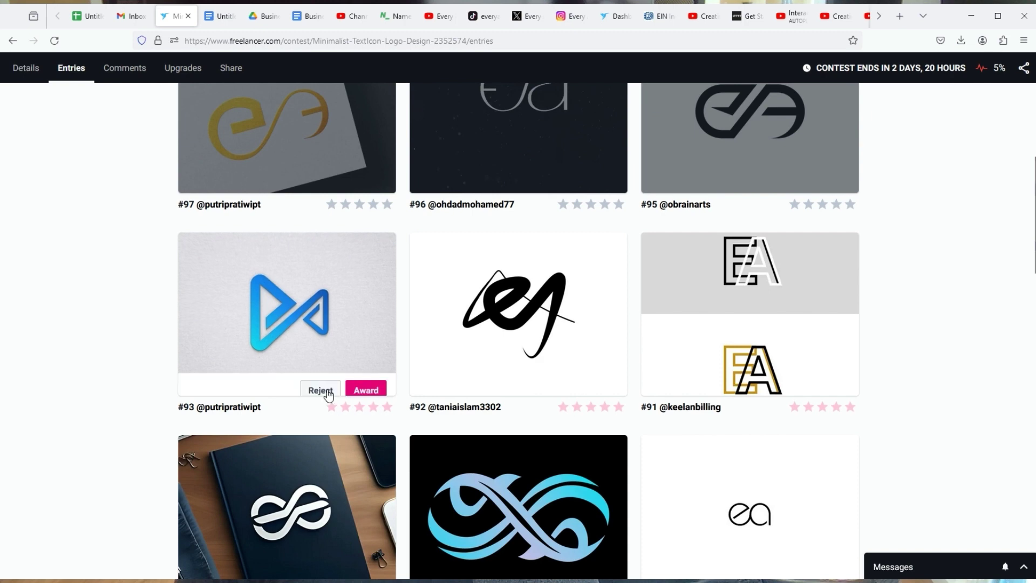
pyautogui.click(320, 379)
pyautogui.click(541, 379)
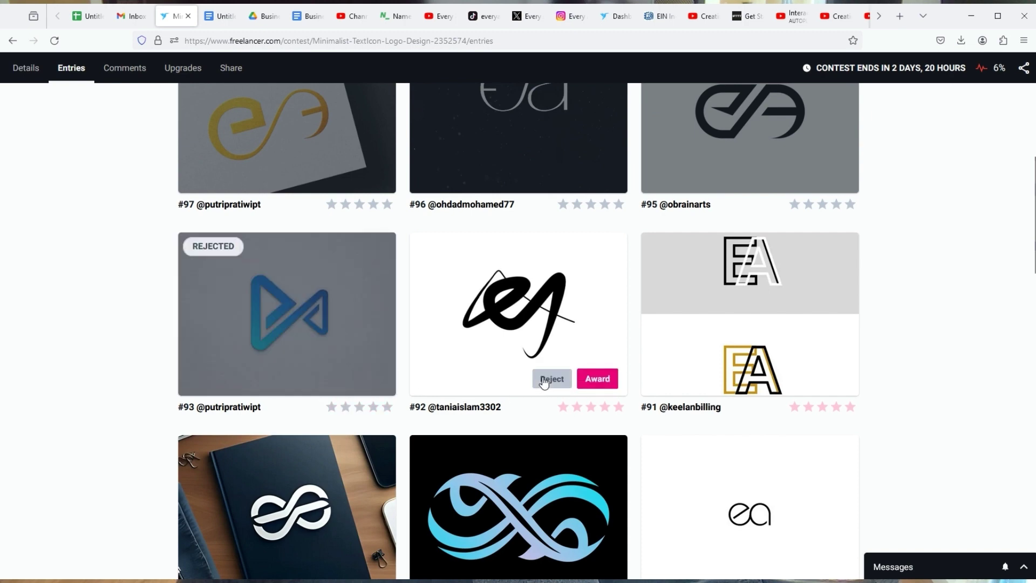
pyautogui.click(775, 379)
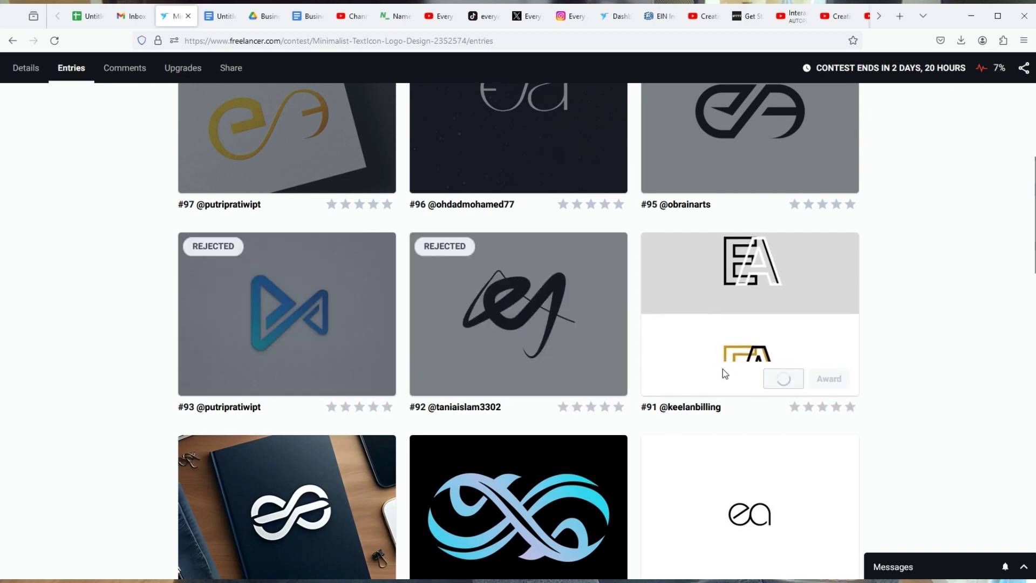
# Step: Reject logo entries #90, #89, #88, #87, #86 and #85
pyautogui.scroll(-4, 345, 345)
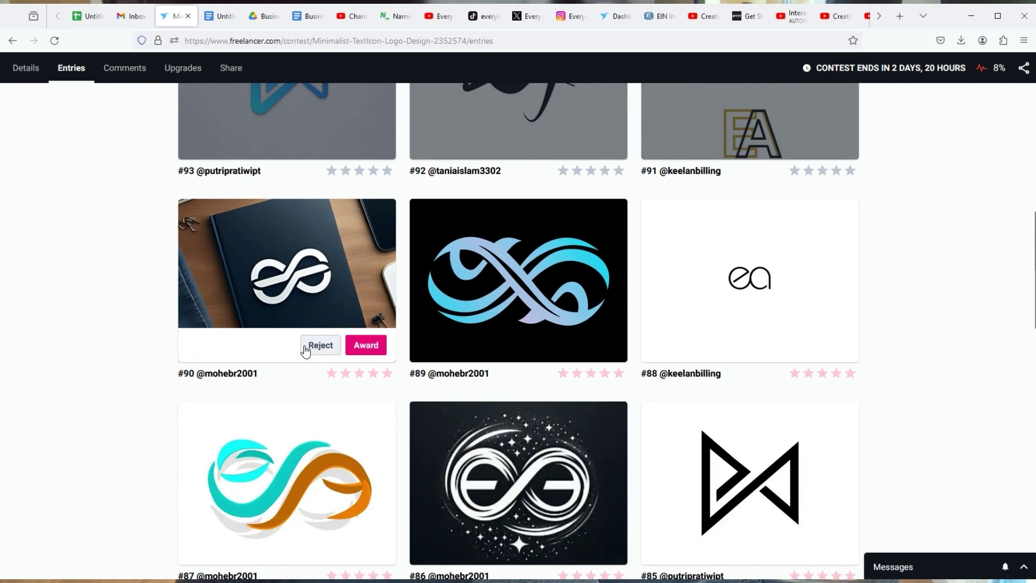
pyautogui.click(309, 348)
pyautogui.click(559, 347)
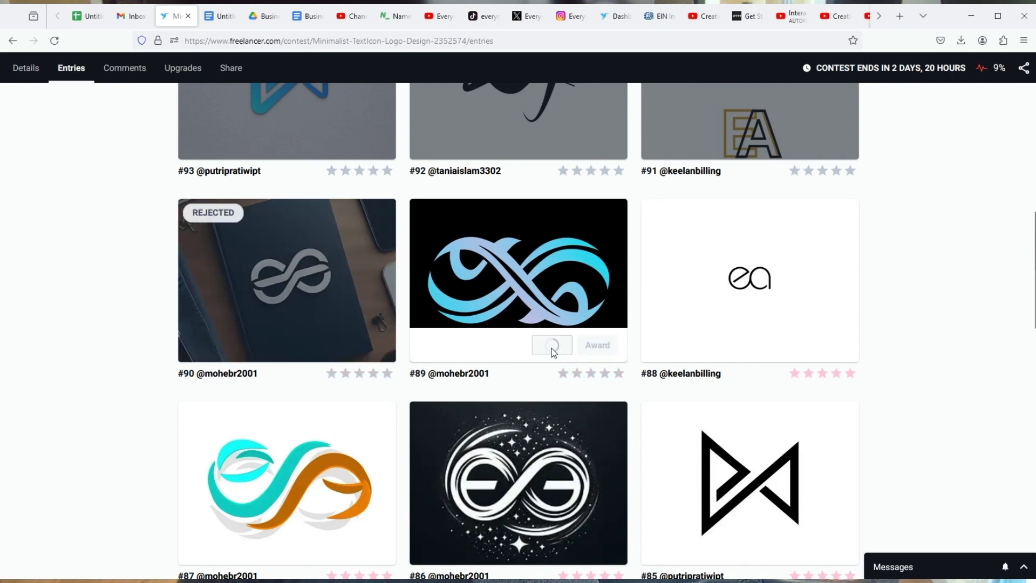
pyautogui.click(781, 345)
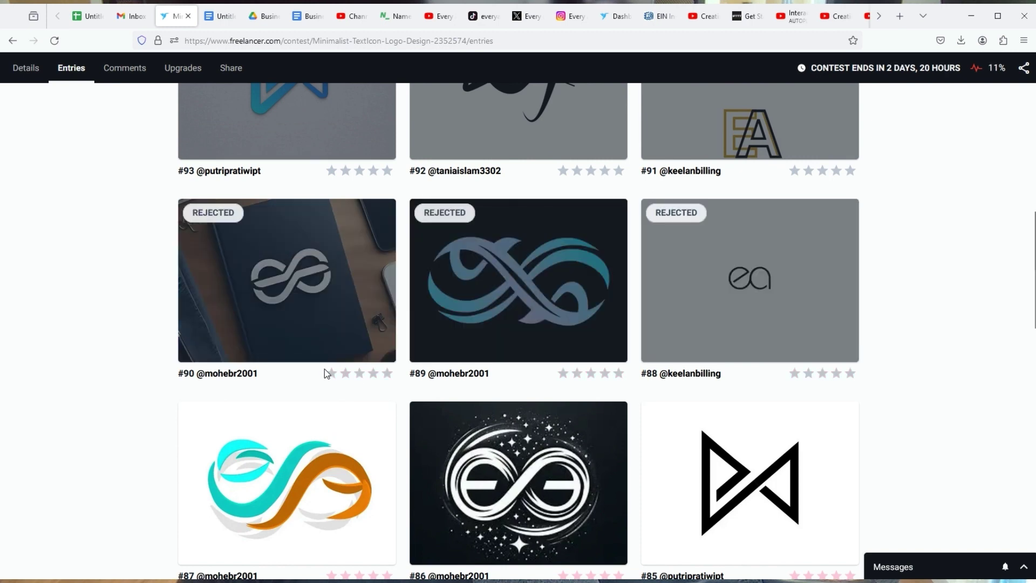
pyautogui.scroll(-2, 324, 368)
pyautogui.click(316, 430)
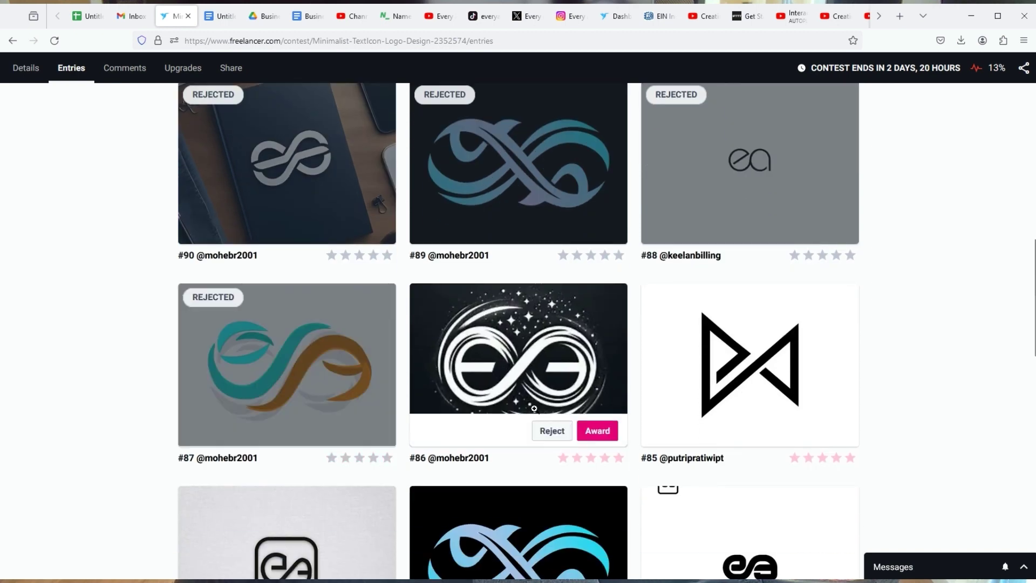
pyautogui.click(555, 430)
pyautogui.scroll(-1, 715, 406)
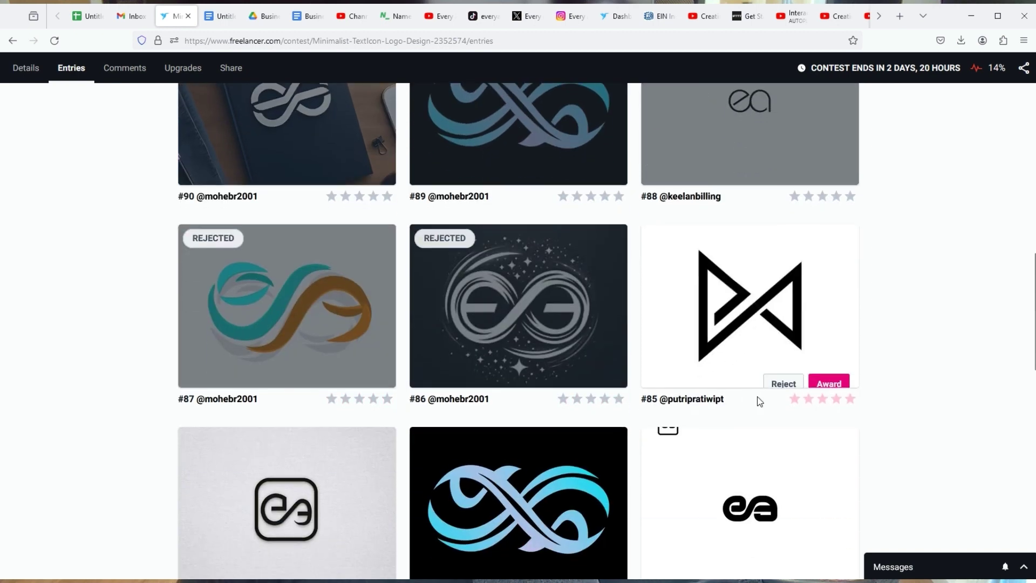
pyautogui.click(780, 372)
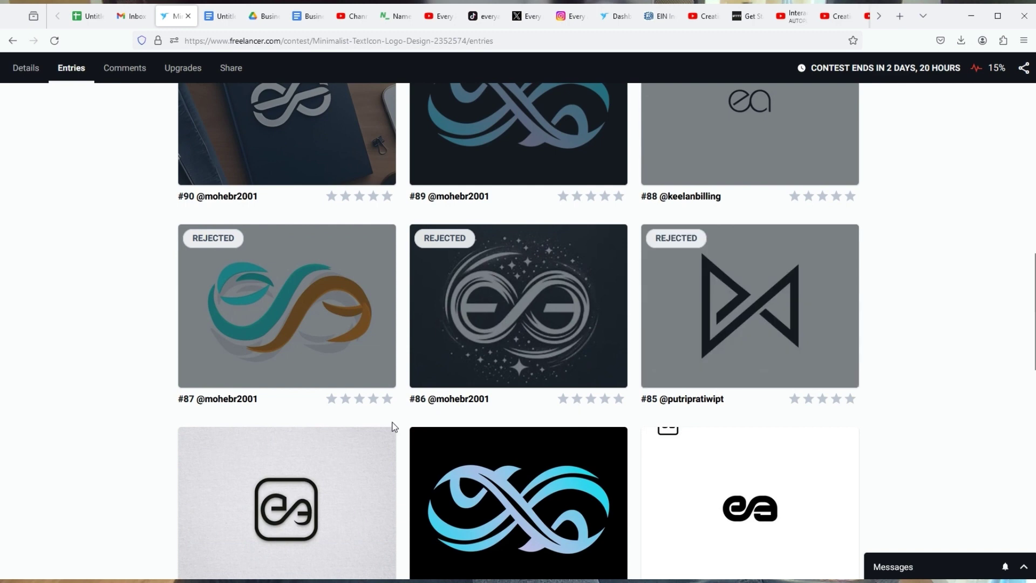
# Step: Reject logo entries #83, #81 and #79, leaving #84, #82 and #80 in the running
pyautogui.scroll(-2, 394, 427)
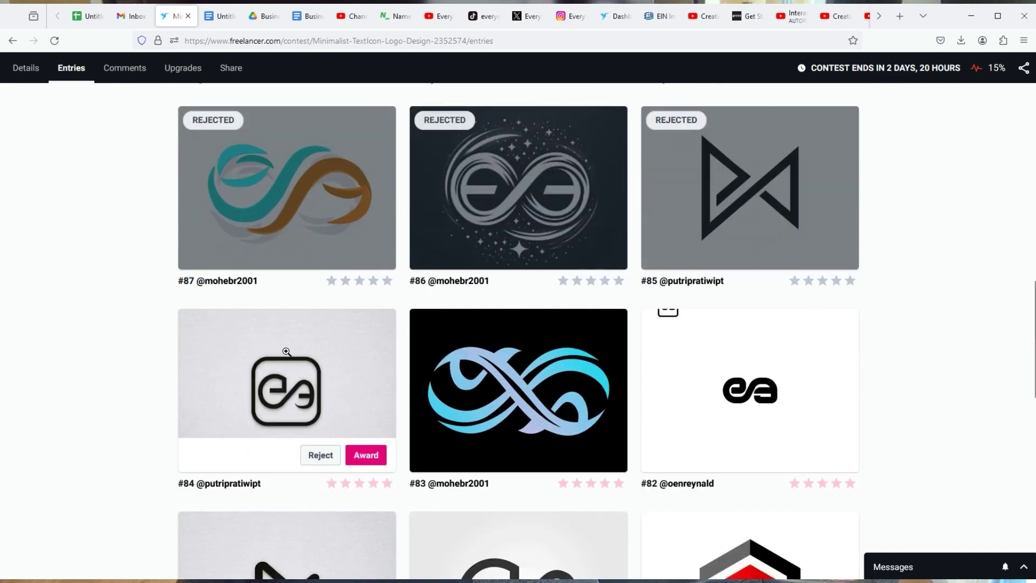
pyautogui.moveTo(420, 390)
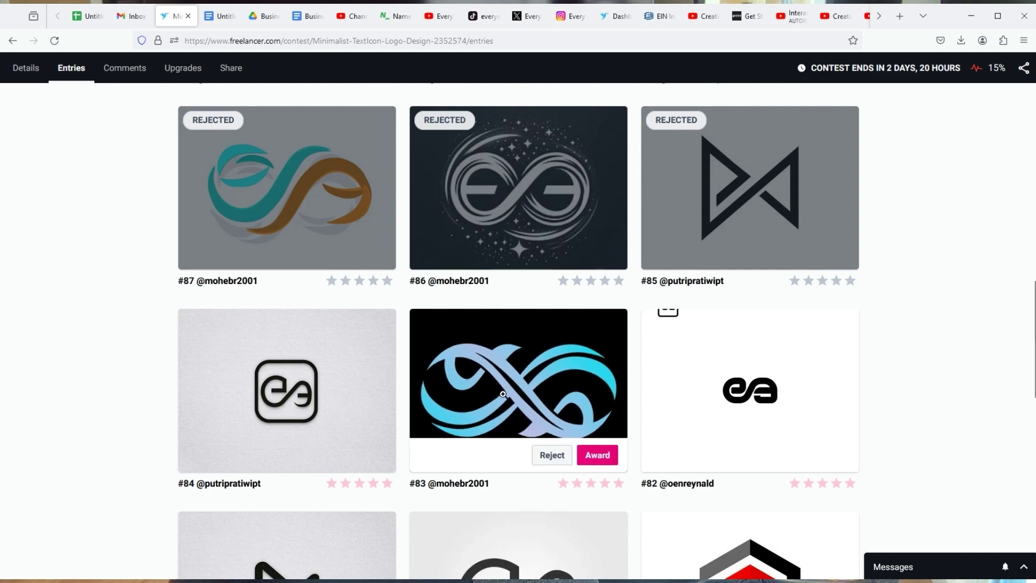
pyautogui.click(545, 453)
pyautogui.scroll(-2, 669, 410)
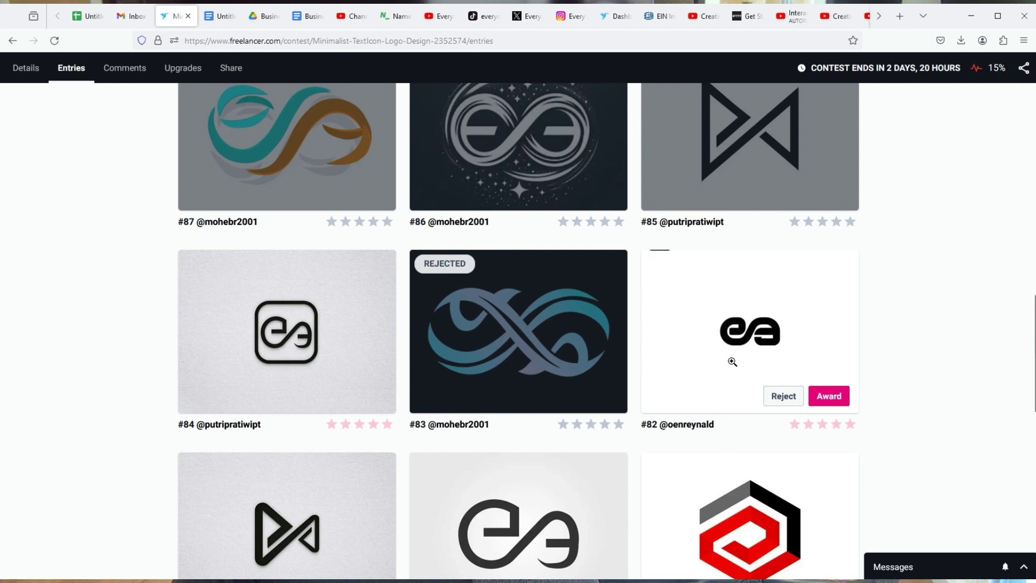
pyautogui.scroll(-2, 740, 373)
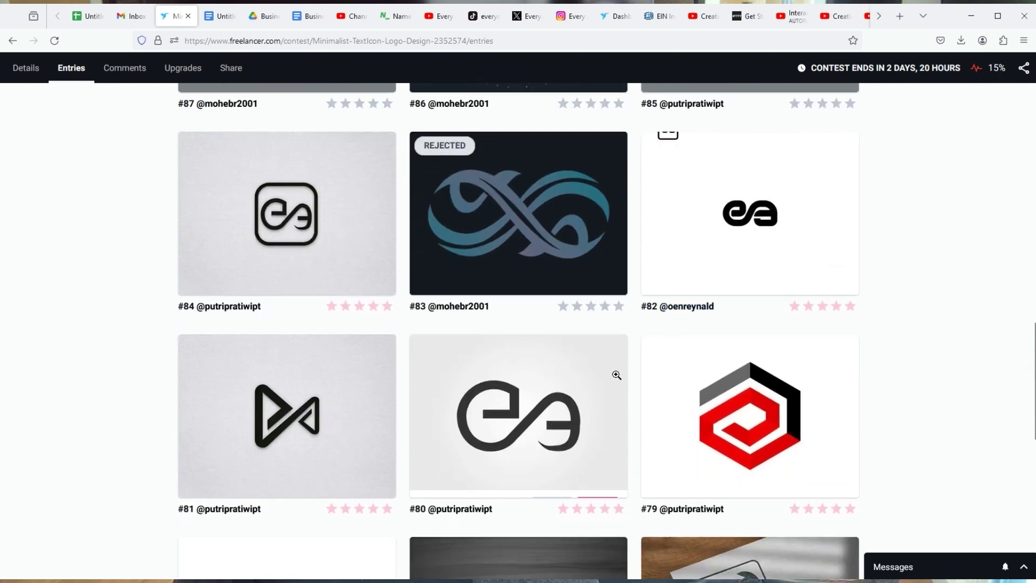
pyautogui.moveTo(606, 379)
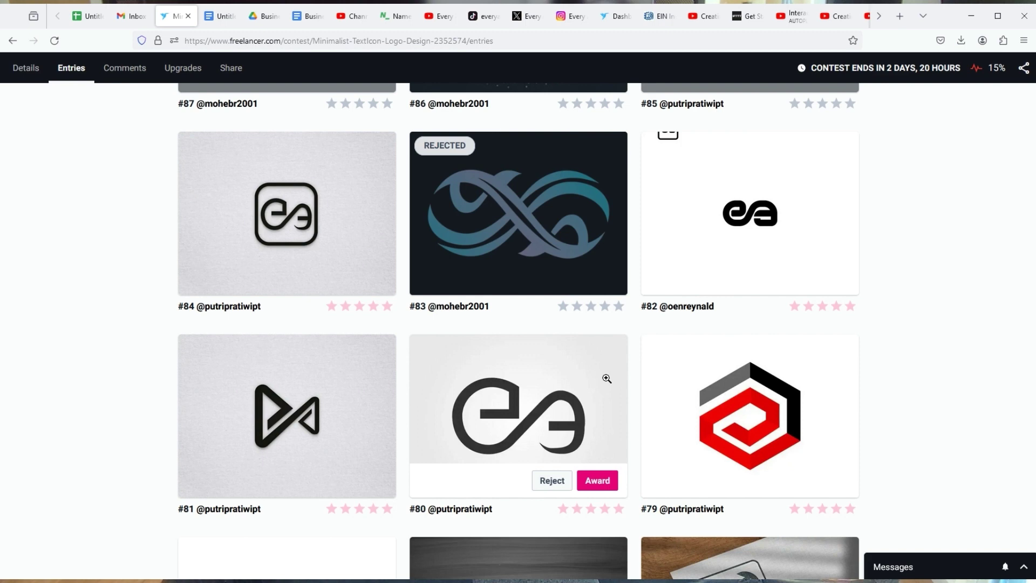
pyautogui.scroll(-1, 226, 396)
pyautogui.click(313, 421)
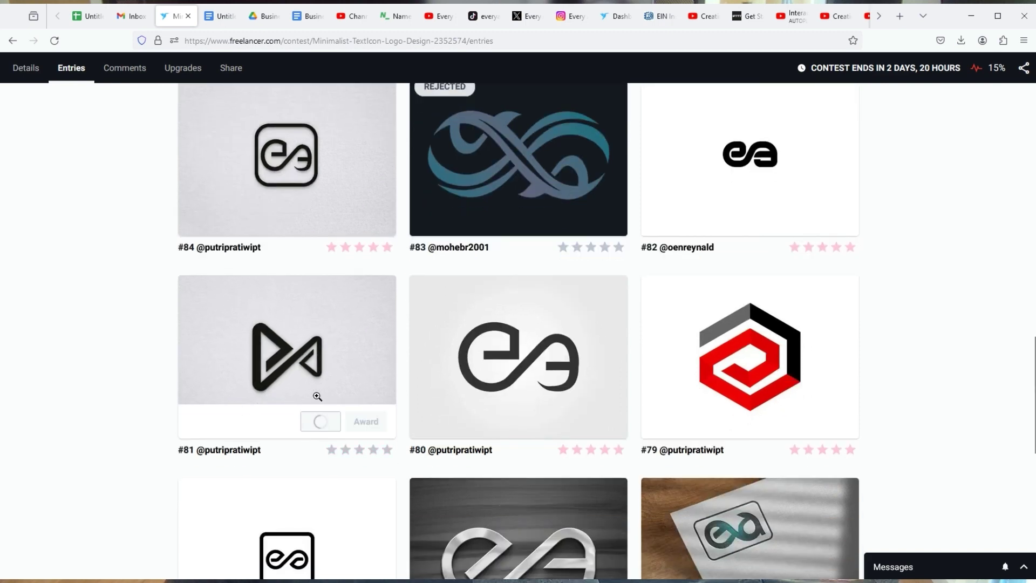
pyautogui.moveTo(660, 420)
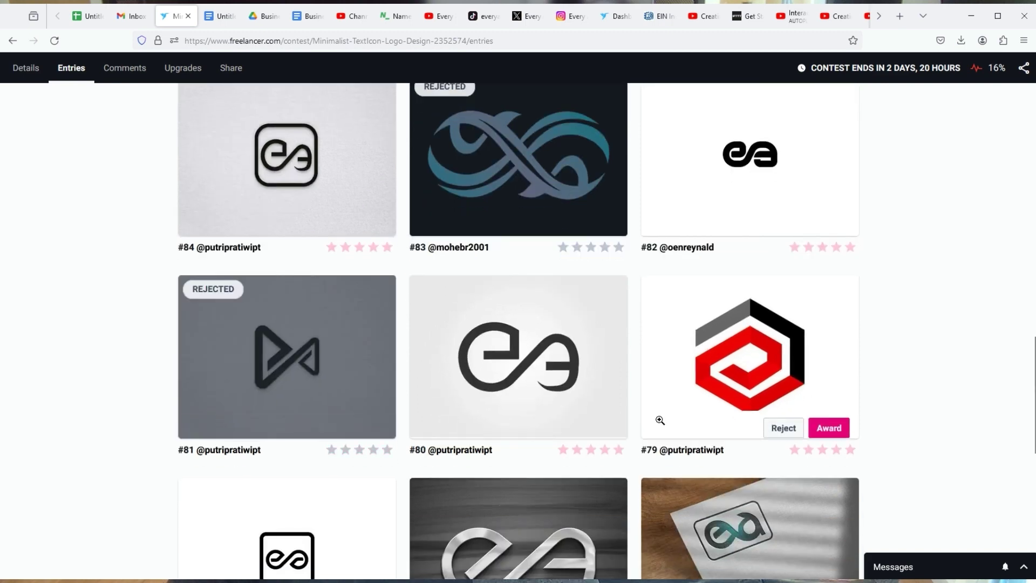
pyautogui.click(780, 424)
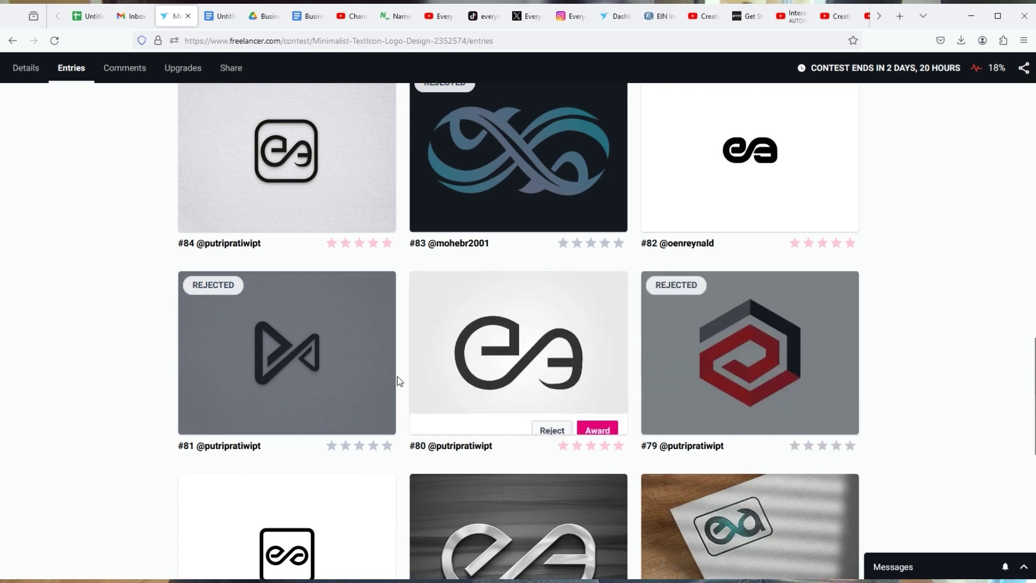
# Step: Reject logo entries #78 and #76 in the last row of the first page of entries
pyautogui.scroll(-1, 396, 377)
pyautogui.scroll(1, 393, 380)
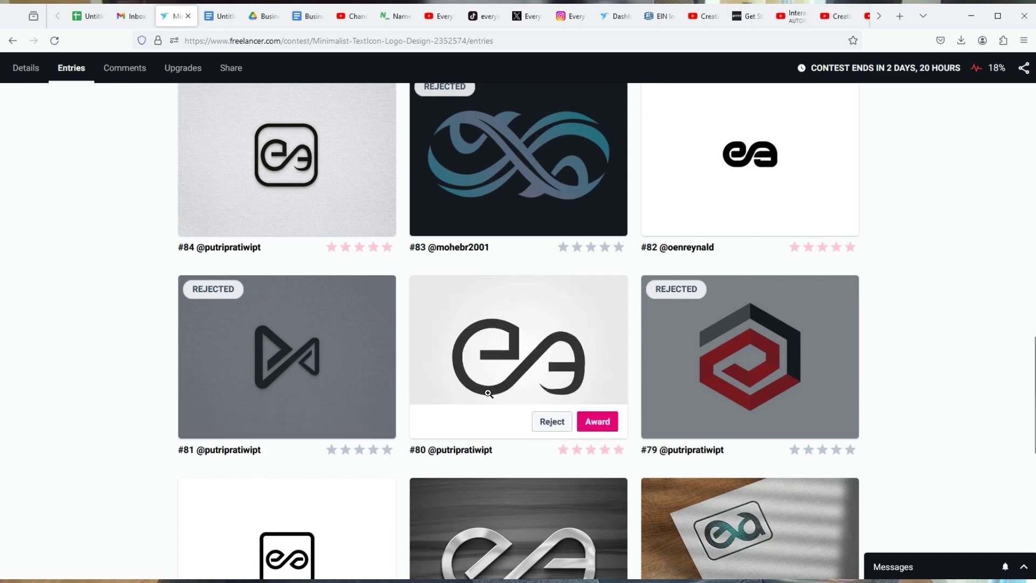
pyautogui.scroll(-3, 649, 380)
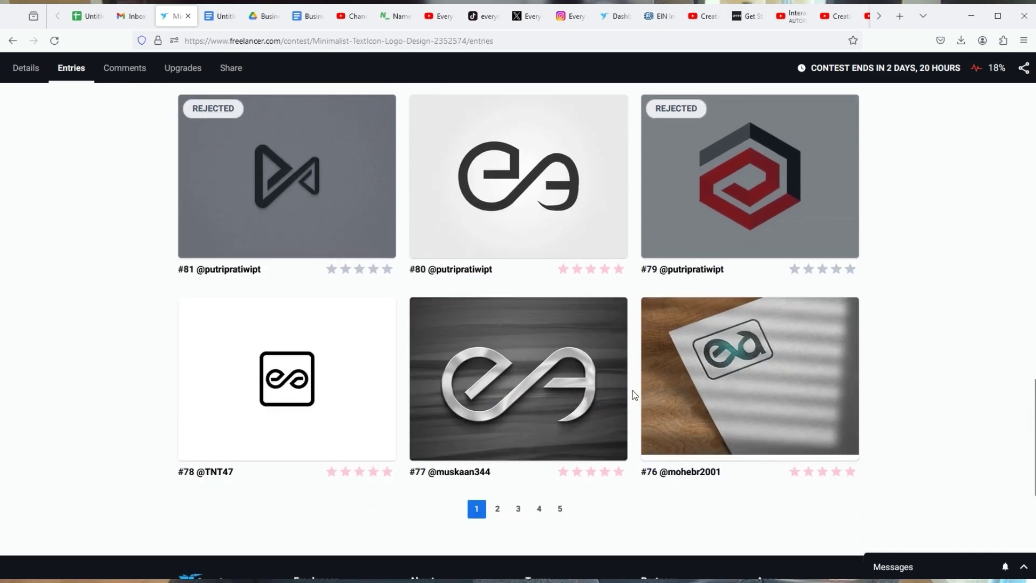
pyautogui.scroll(-1, 634, 395)
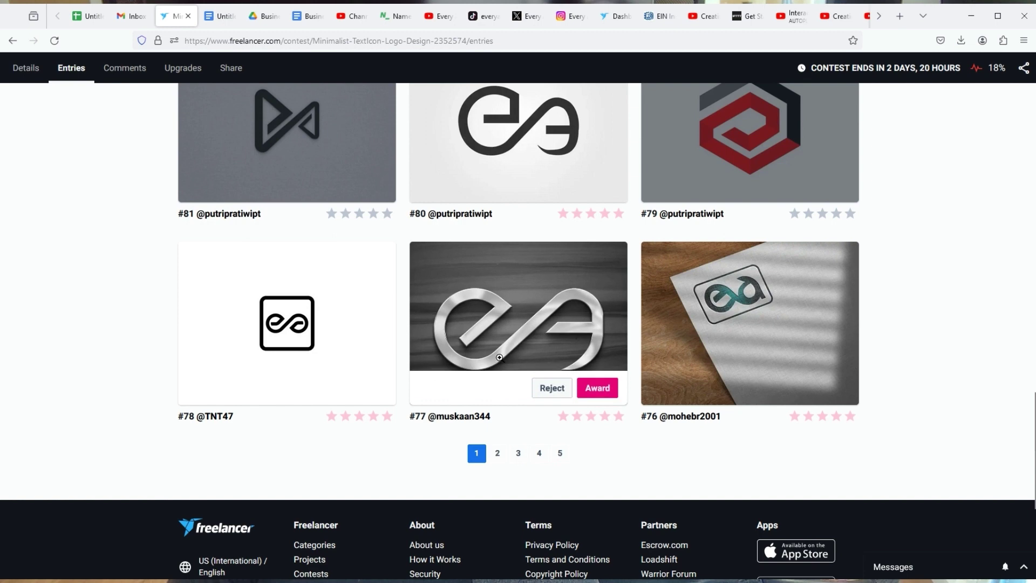
pyautogui.click(323, 390)
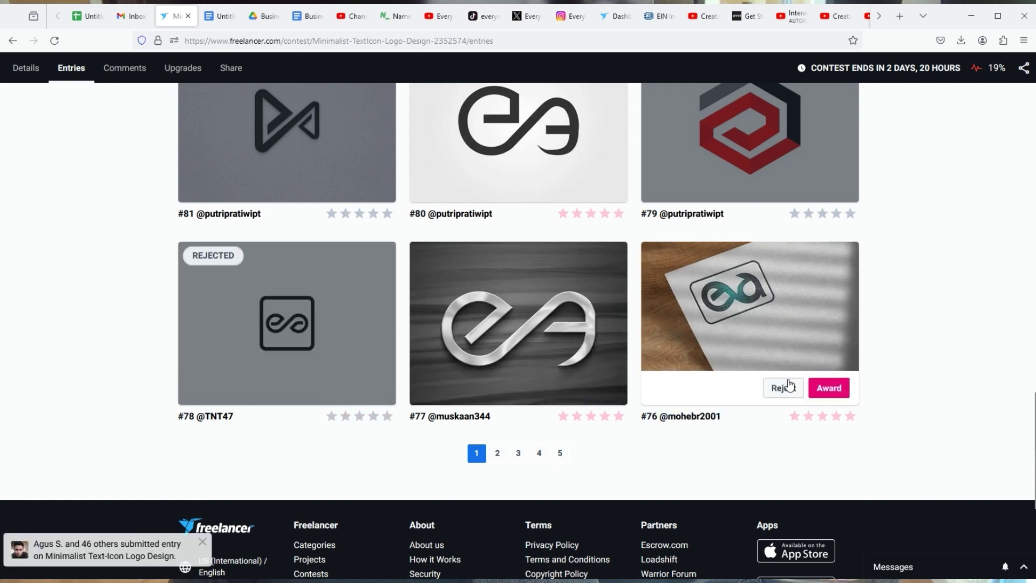
pyautogui.click(784, 388)
# Step: Compare the logo entries still in the running on the first page and reject entry #82
pyautogui.moveTo(469, 365)
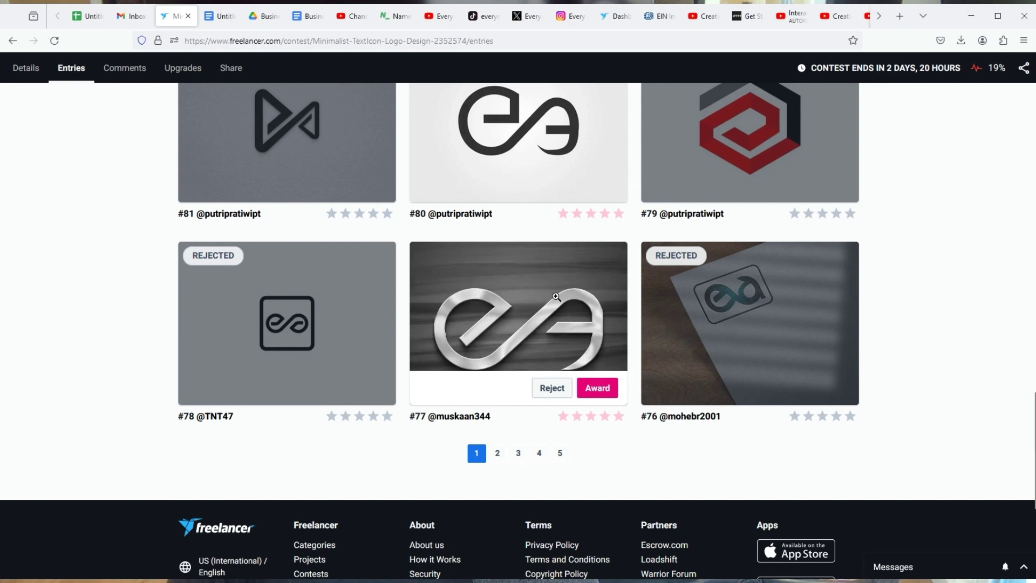
pyautogui.scroll(2, 550, 301)
pyautogui.scroll(1, 551, 301)
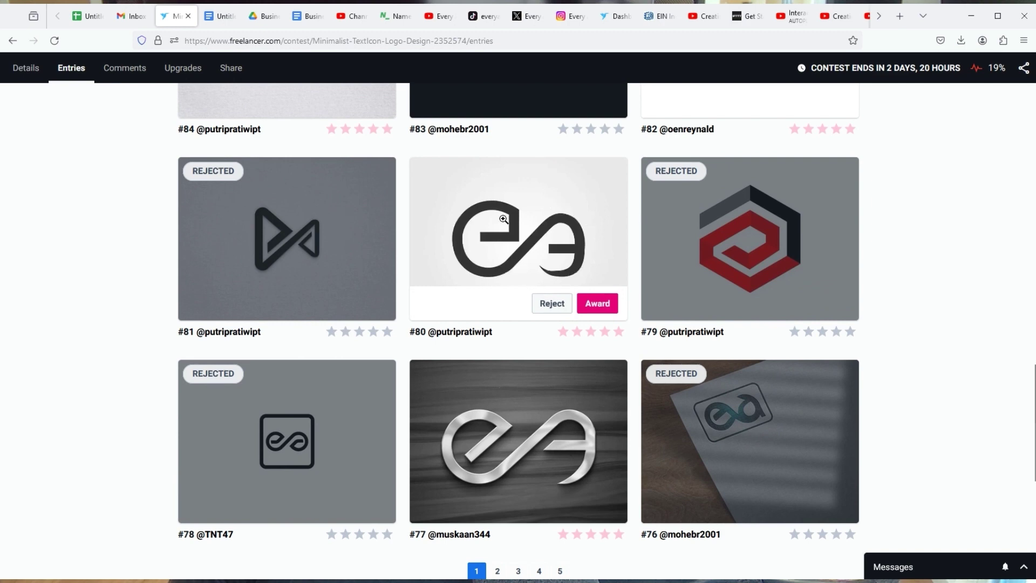
pyautogui.scroll(5, 594, 245)
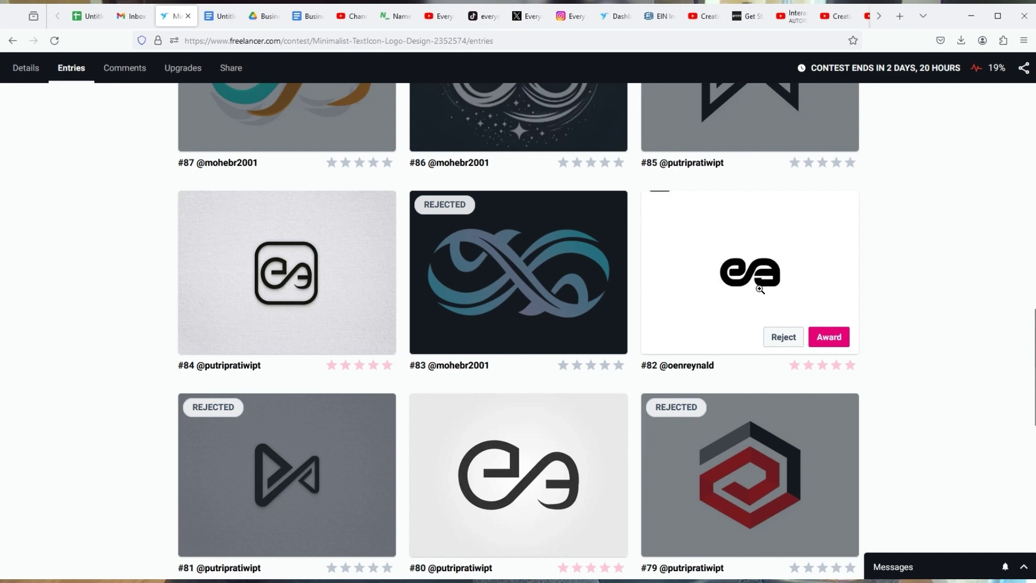
pyautogui.scroll(1, 759, 286)
pyautogui.moveTo(724, 170)
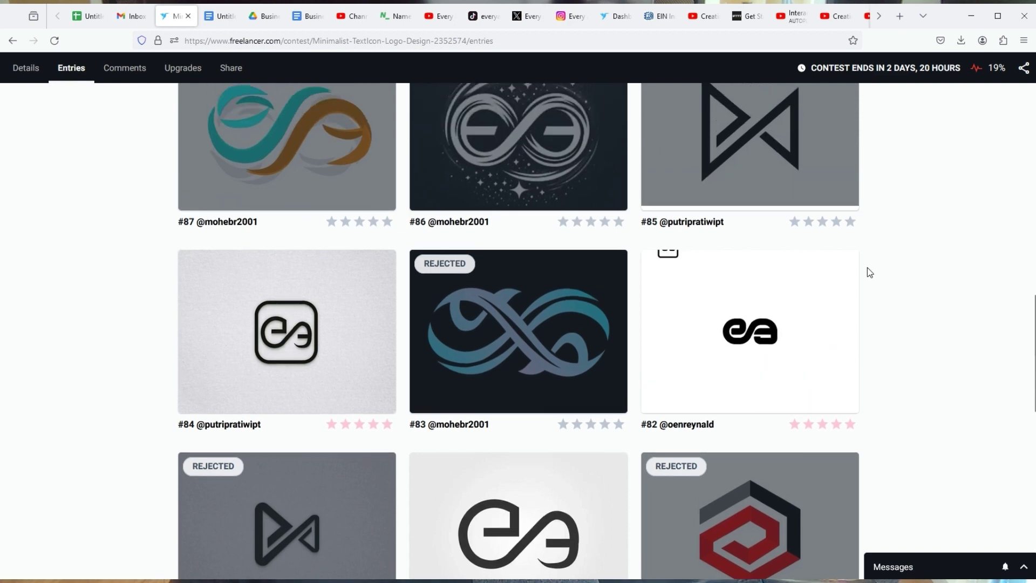
pyautogui.scroll(2, 863, 273)
pyautogui.scroll(-3, 836, 293)
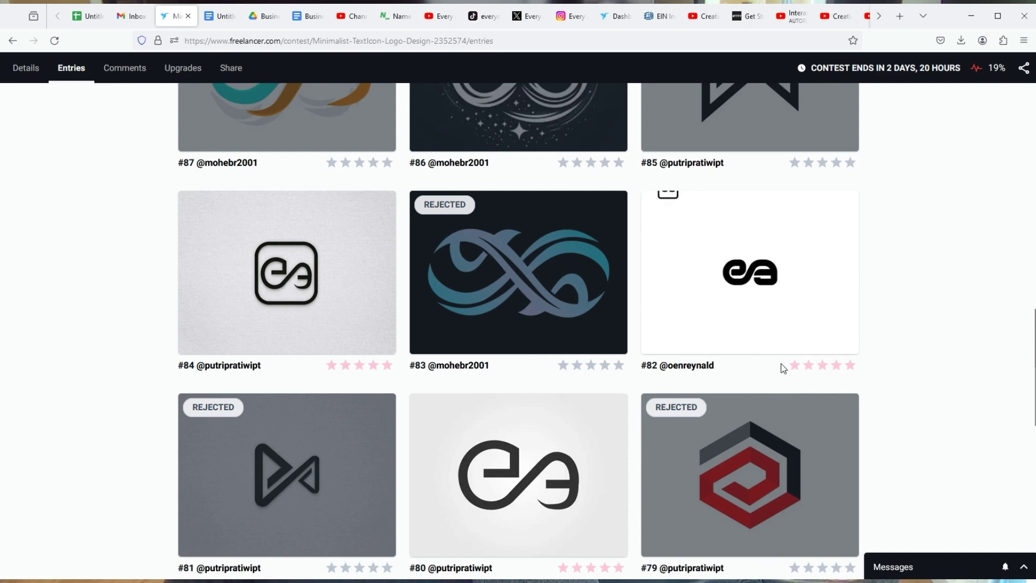
pyautogui.click(780, 342)
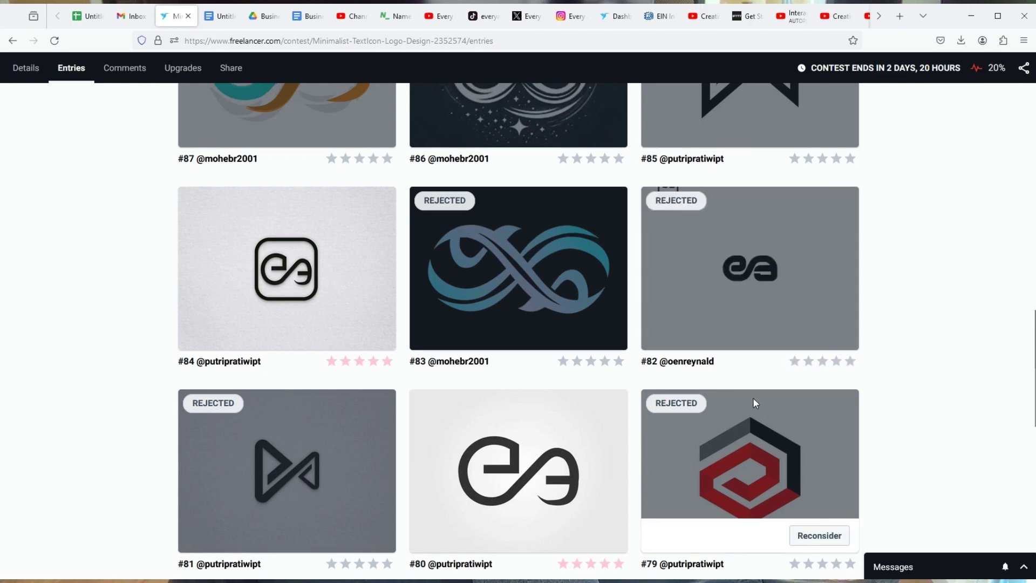
# Step: Reject logo entry #80 and give the metallic logo entry #77 a one-star rating
pyautogui.scroll(-3, 752, 397)
pyautogui.scroll(-1, 623, 320)
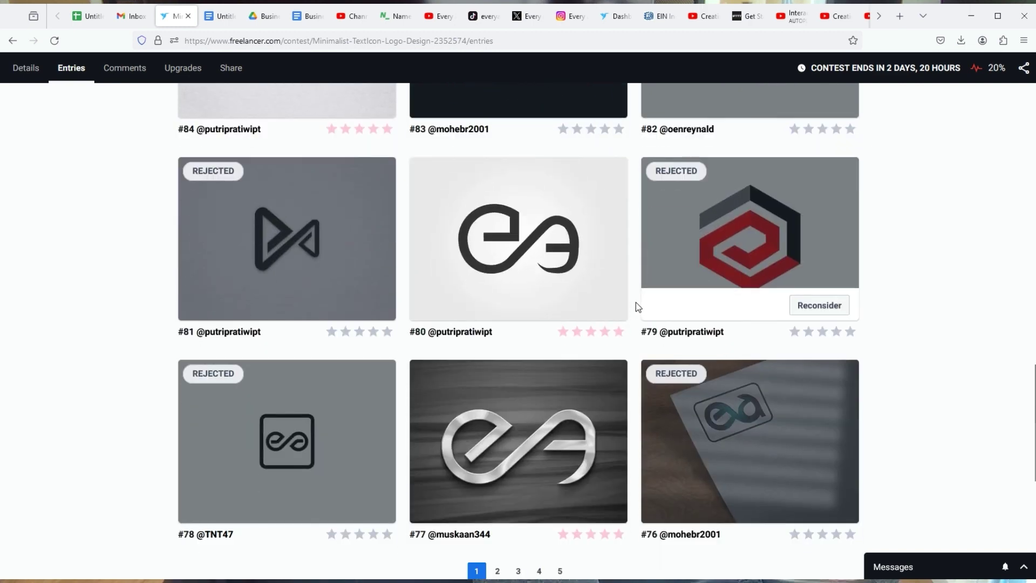
pyautogui.click(552, 304)
pyautogui.scroll(-3, 561, 377)
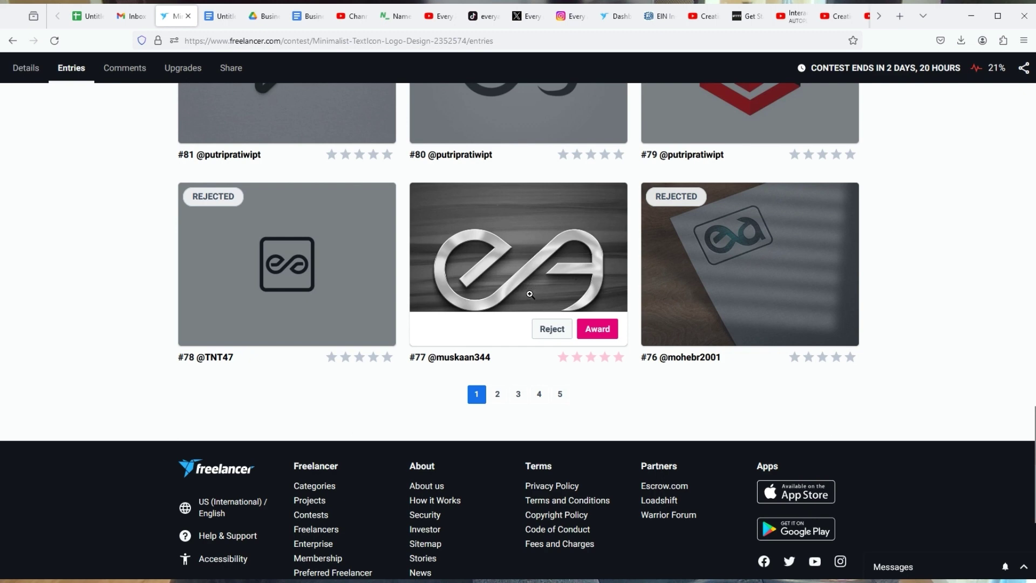
pyautogui.click(563, 359)
# Step: Filter the contest entries to show only those with no feedback
pyautogui.scroll(2, 553, 254)
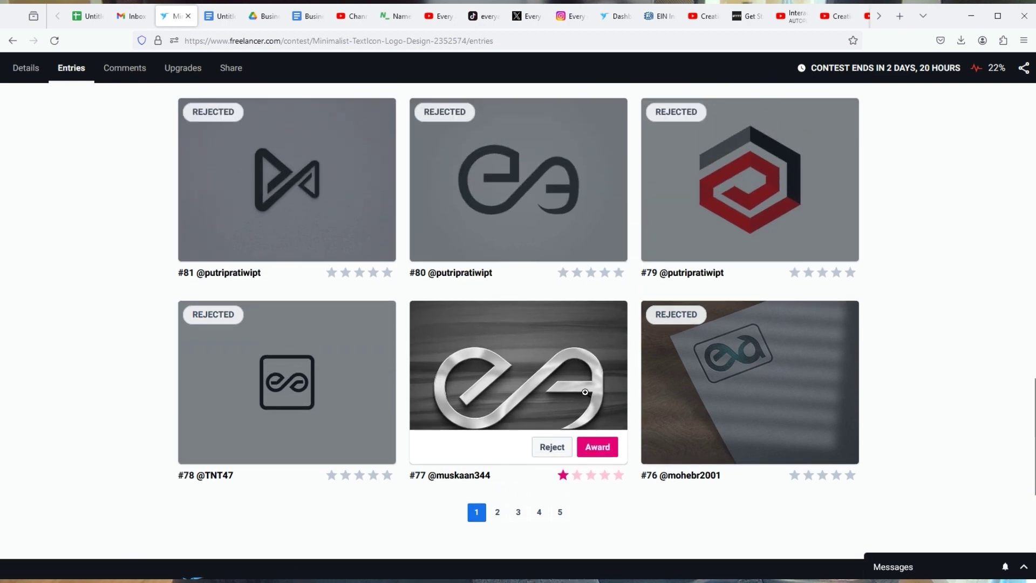
pyautogui.scroll(6, 577, 345)
pyautogui.scroll(15, 590, 327)
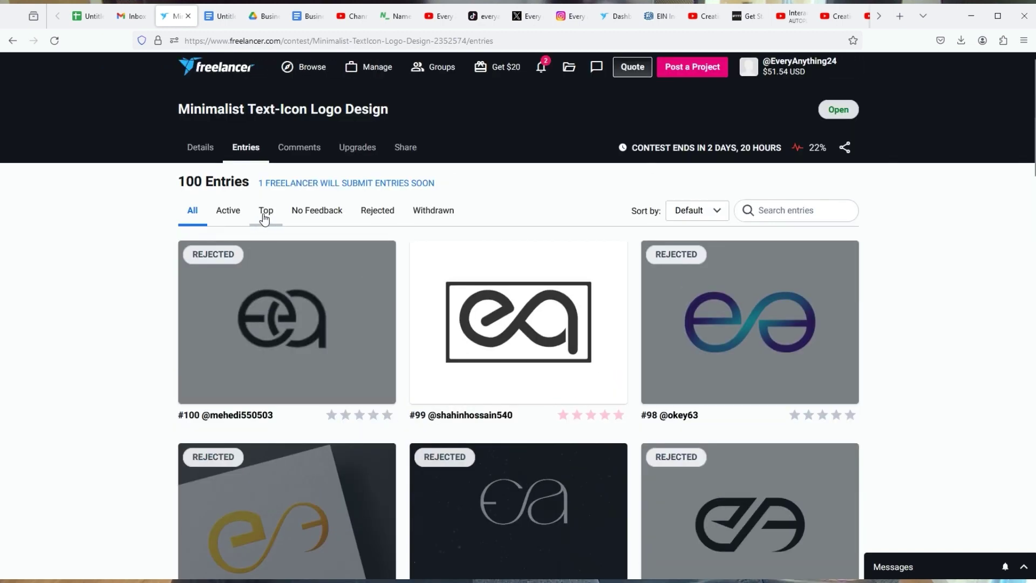
pyautogui.click(307, 216)
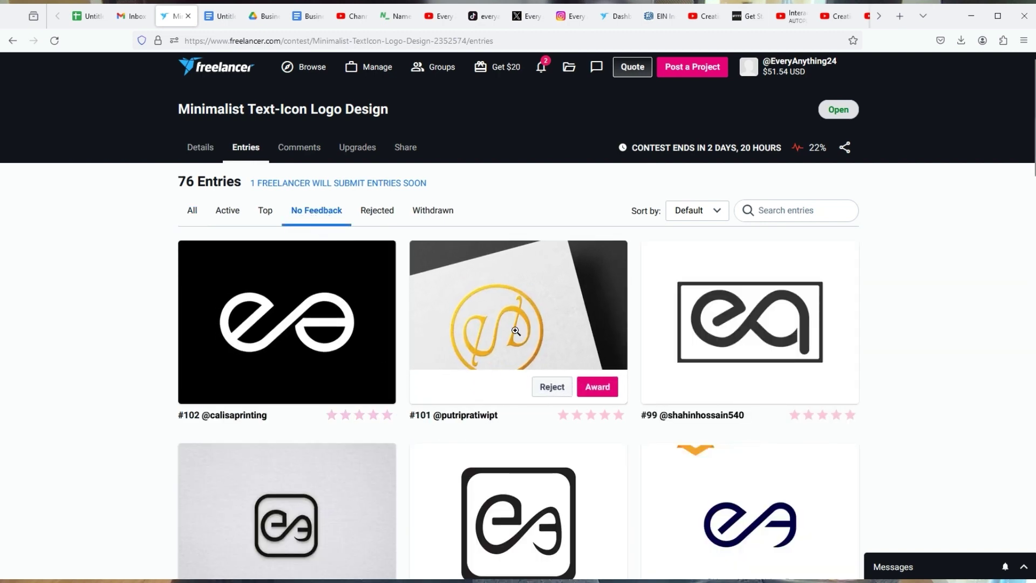
# Step: Reject the no-feedback logo entries #75, #72 and #70
pyautogui.scroll(-2, 589, 394)
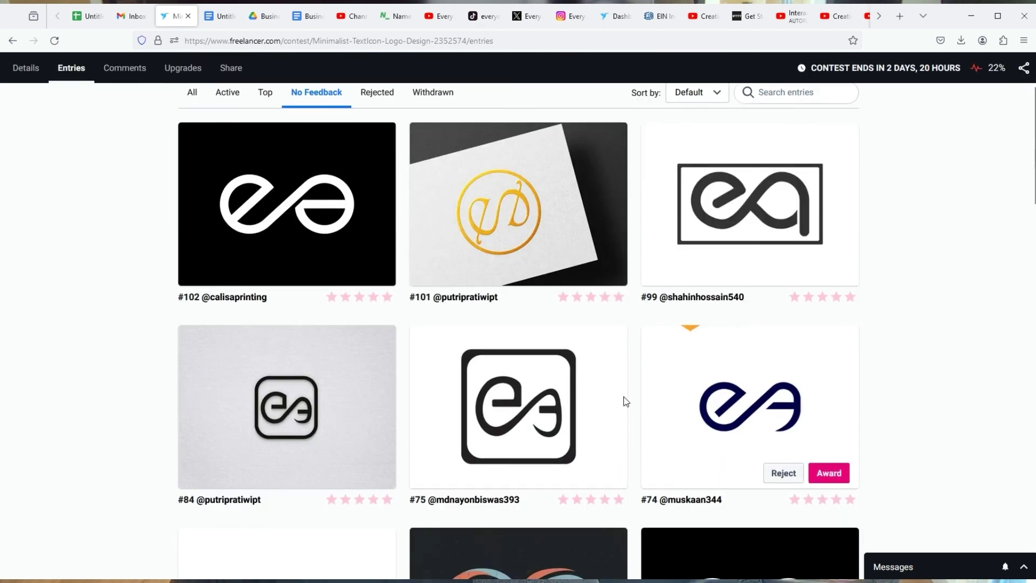
pyautogui.scroll(-1, 533, 397)
pyautogui.click(552, 413)
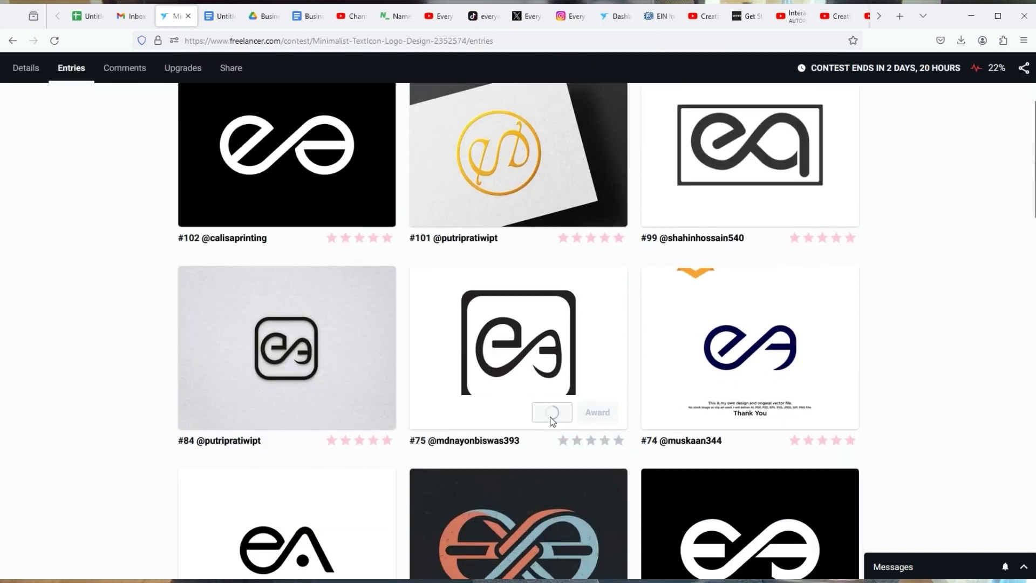
pyautogui.scroll(-3, 353, 364)
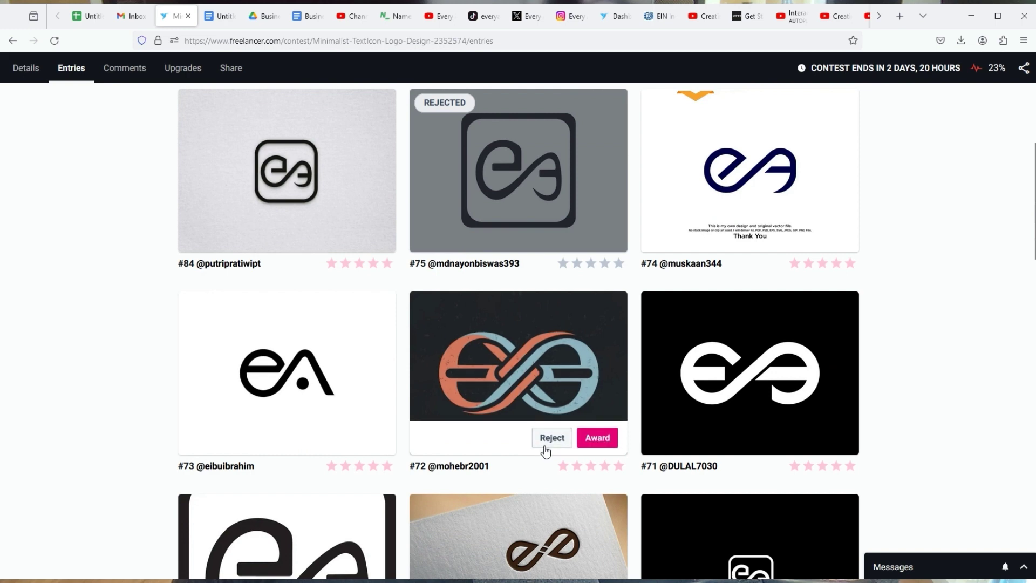
pyautogui.click(556, 438)
pyautogui.scroll(-1, 679, 407)
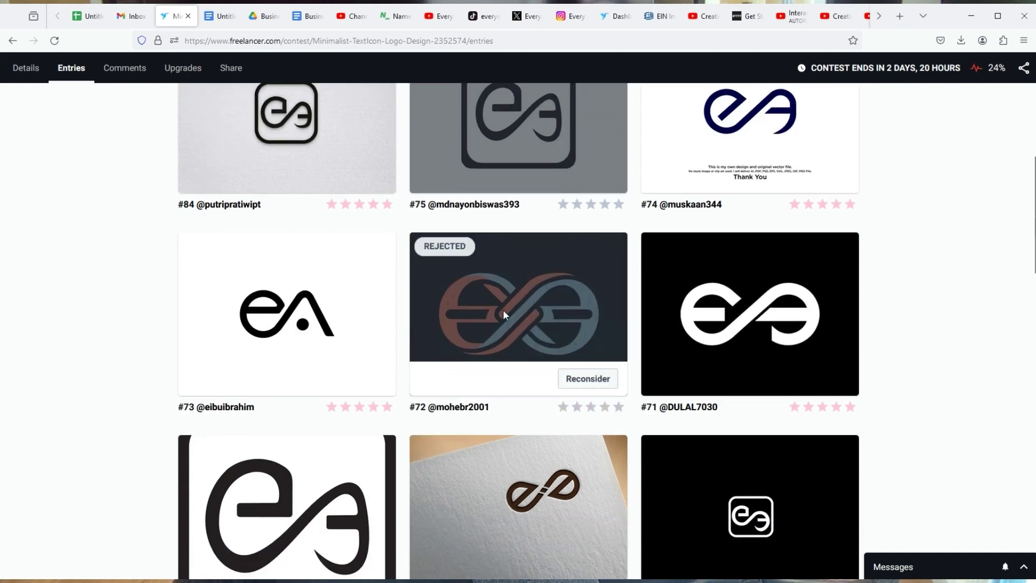
pyautogui.scroll(-3, 497, 324)
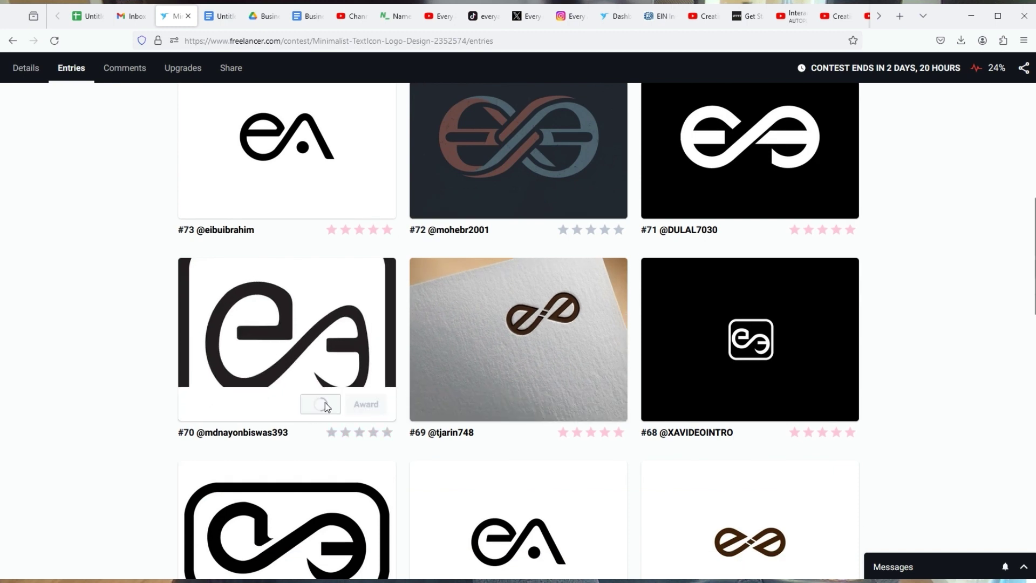
pyautogui.click(324, 404)
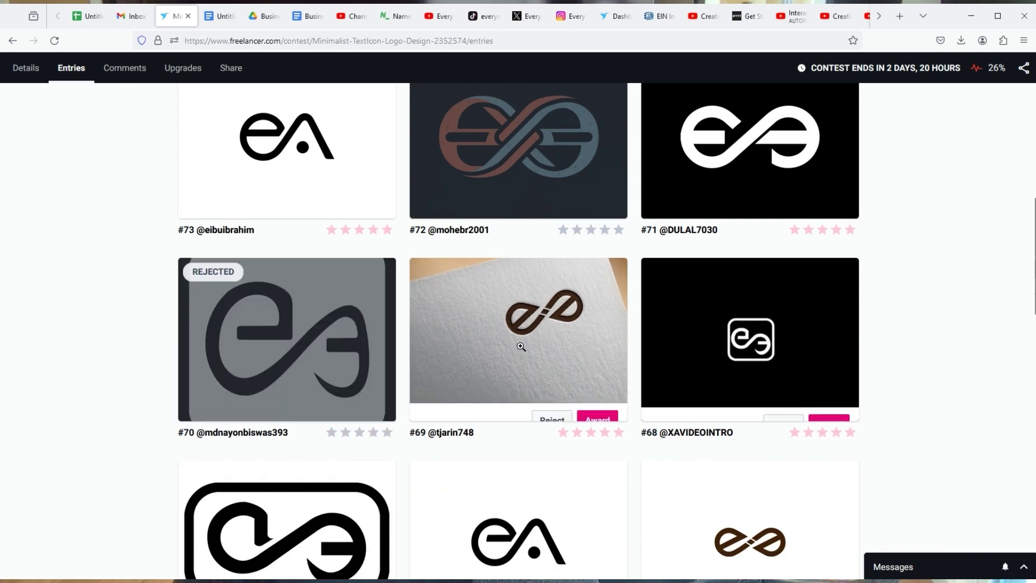
# Step: Reject the brown infinity logo entry #64 and the black EA entry #66
pyautogui.scroll(-2, 522, 349)
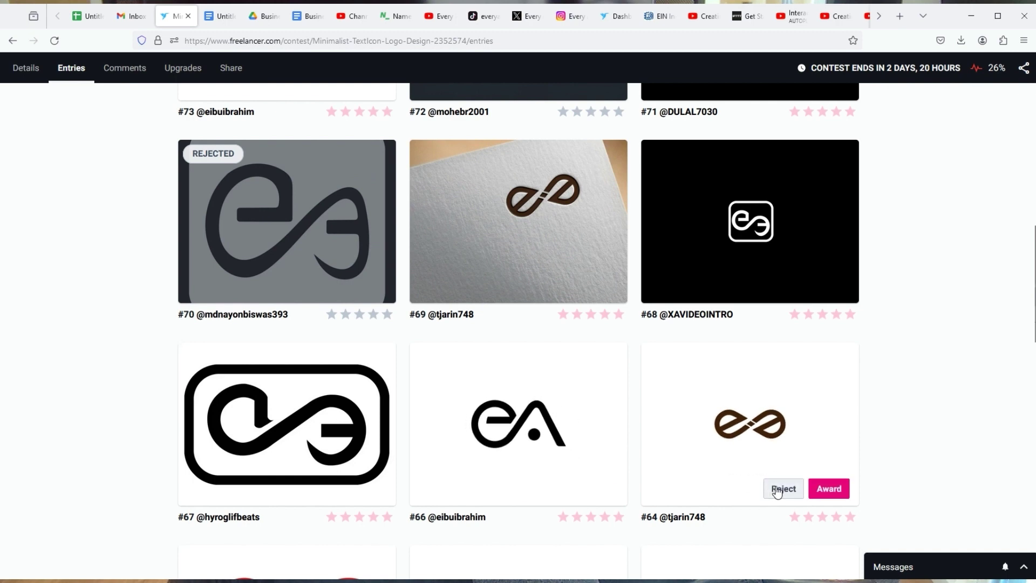
pyautogui.click(782, 488)
pyautogui.scroll(-2, 572, 416)
pyautogui.click(546, 373)
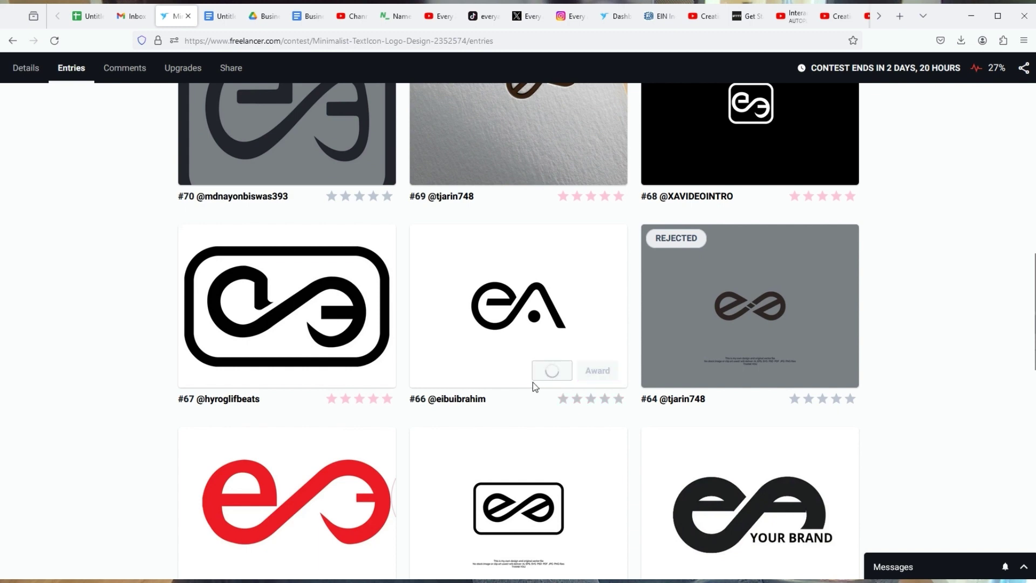
# Step: Reject the framed infinity logo entry #62 and the red logo entry #63
pyautogui.scroll(-3, 532, 382)
pyautogui.click(551, 398)
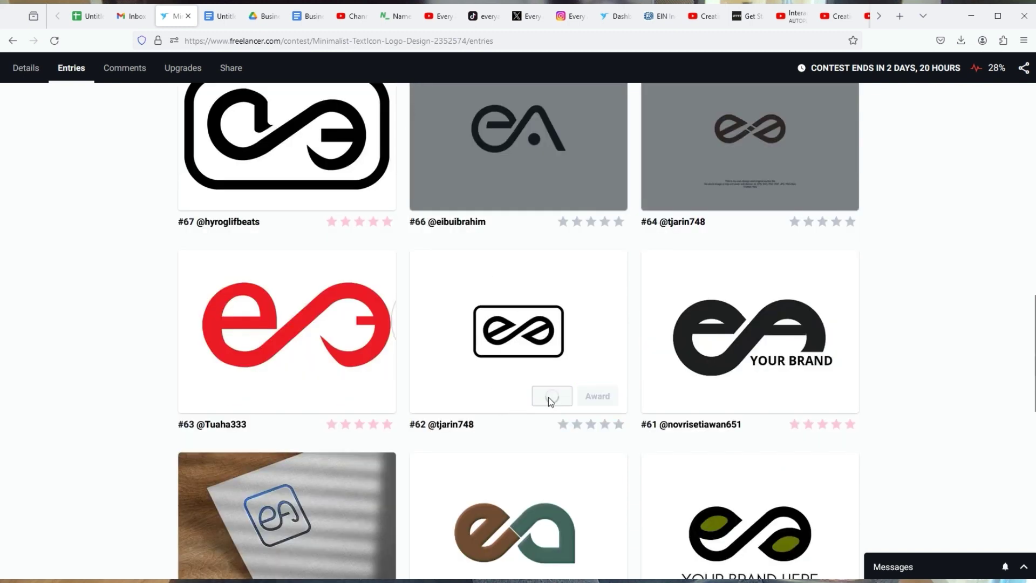
pyautogui.moveTo(358, 340)
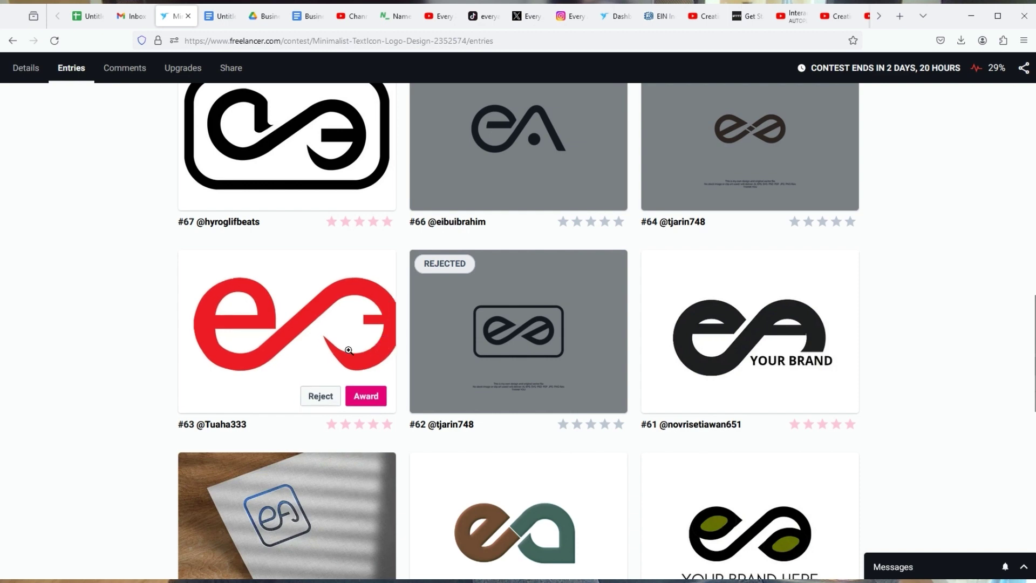
pyautogui.click(321, 396)
# Step: Reject the paper mockup entry #60 and the white infinity logo entry #57
pyautogui.moveTo(814, 405)
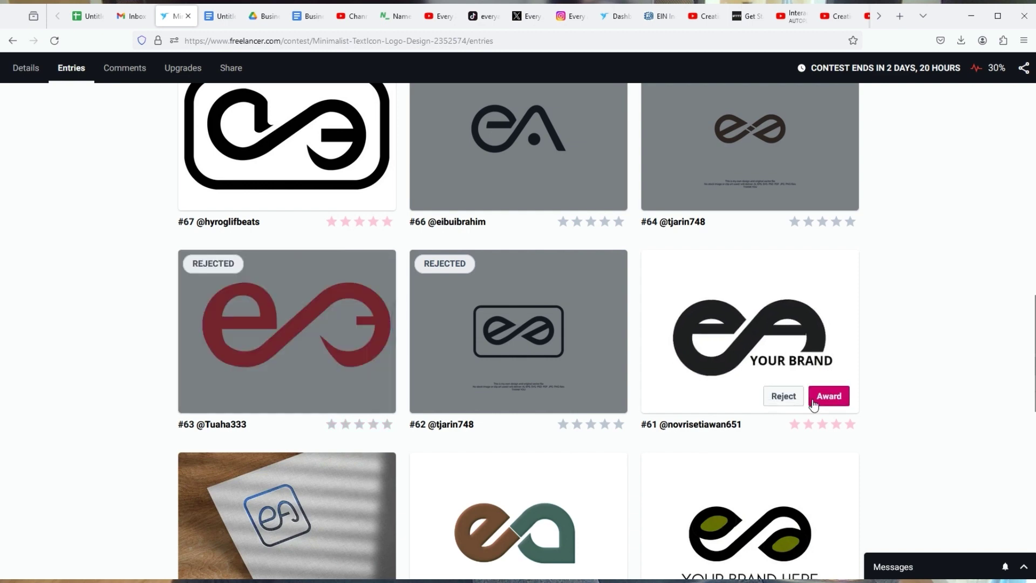
pyautogui.scroll(-3, 779, 407)
pyautogui.moveTo(671, 419)
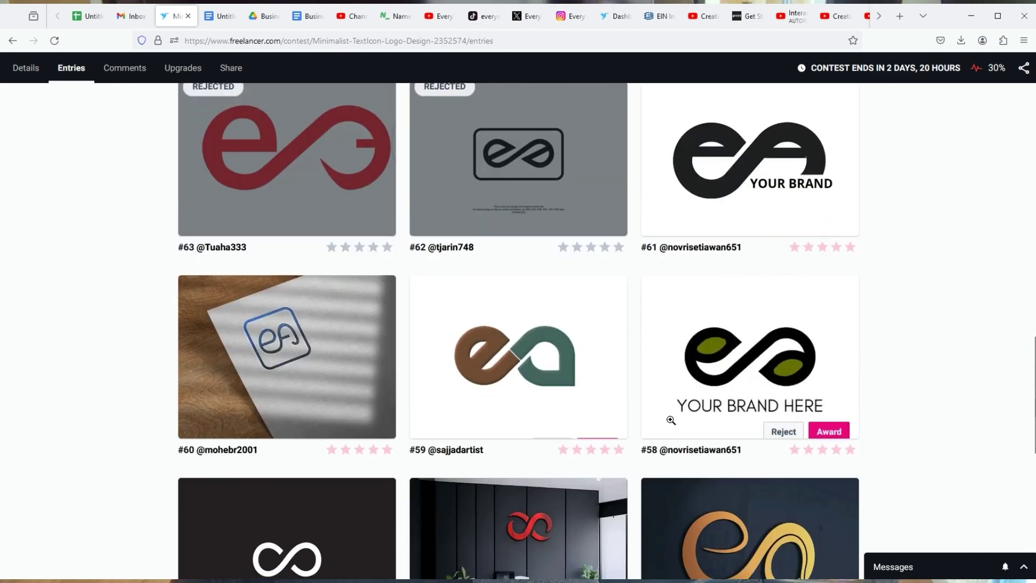
pyautogui.click(320, 431)
pyautogui.scroll(-2, 463, 465)
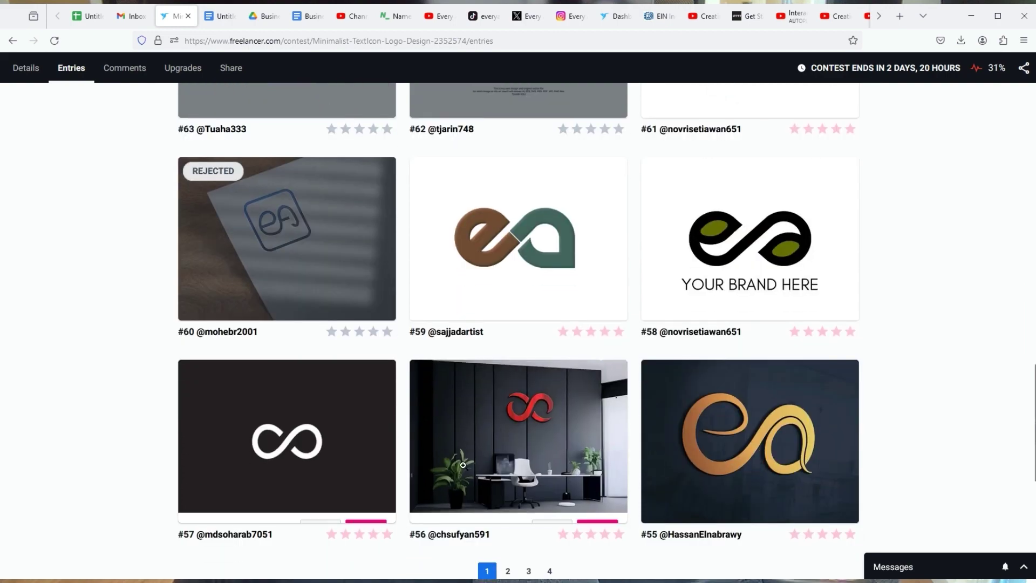
pyautogui.click(318, 504)
# Step: Reject the office wall mockup entry #56 and the gold logo entry #55 at the end of the page
pyautogui.scroll(-2, 586, 466)
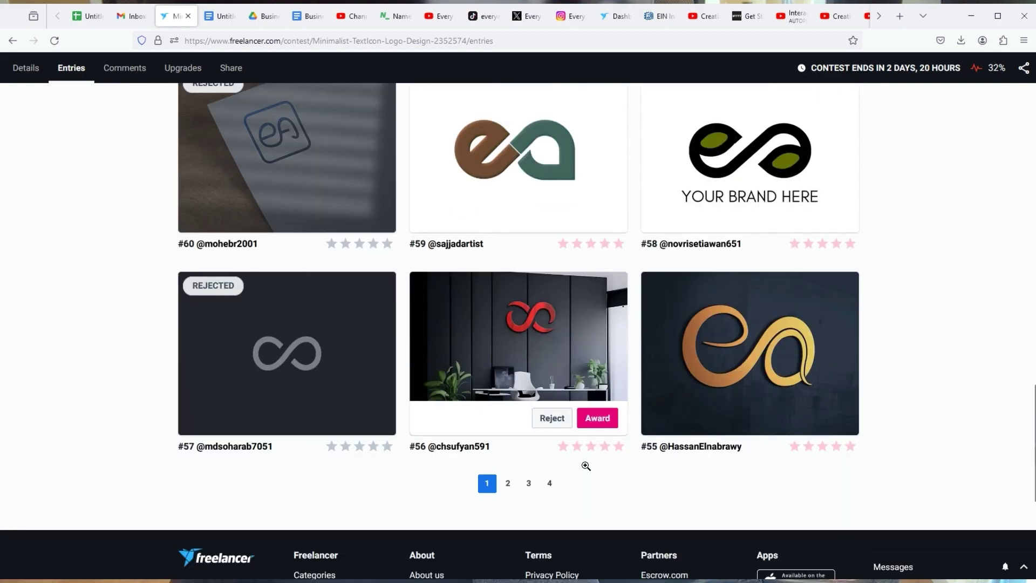
pyautogui.scroll(-2, 586, 466)
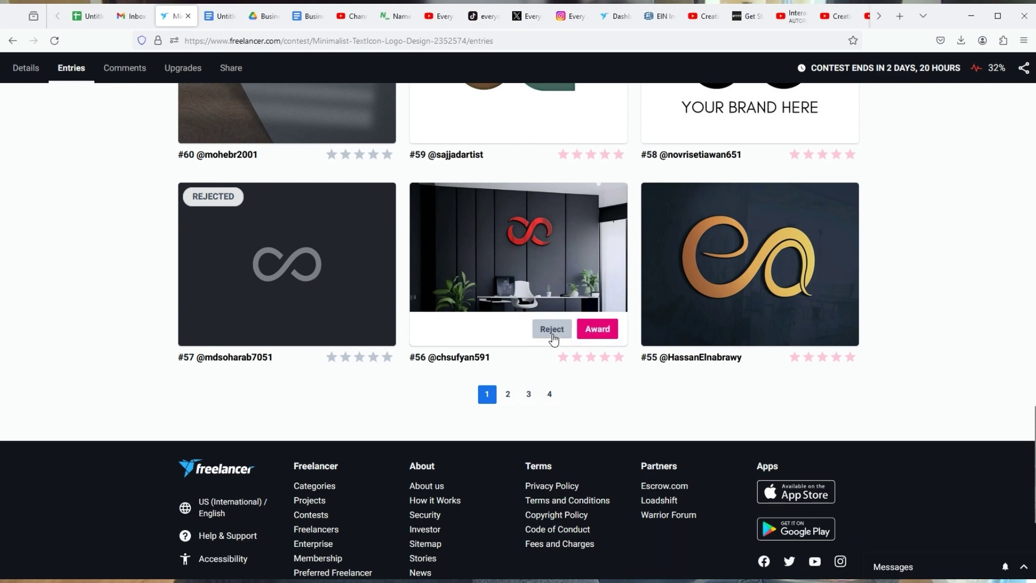
pyautogui.click(552, 330)
pyautogui.click(783, 330)
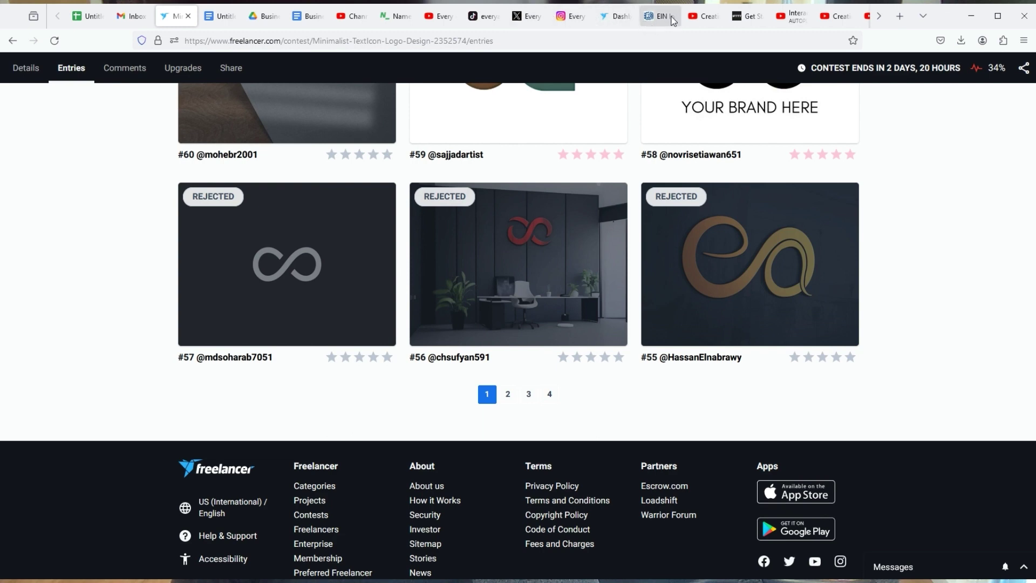
# Step: Review the remaining no-feedback entries from the end of the page back to entry #102
pyautogui.moveTo(485, 96)
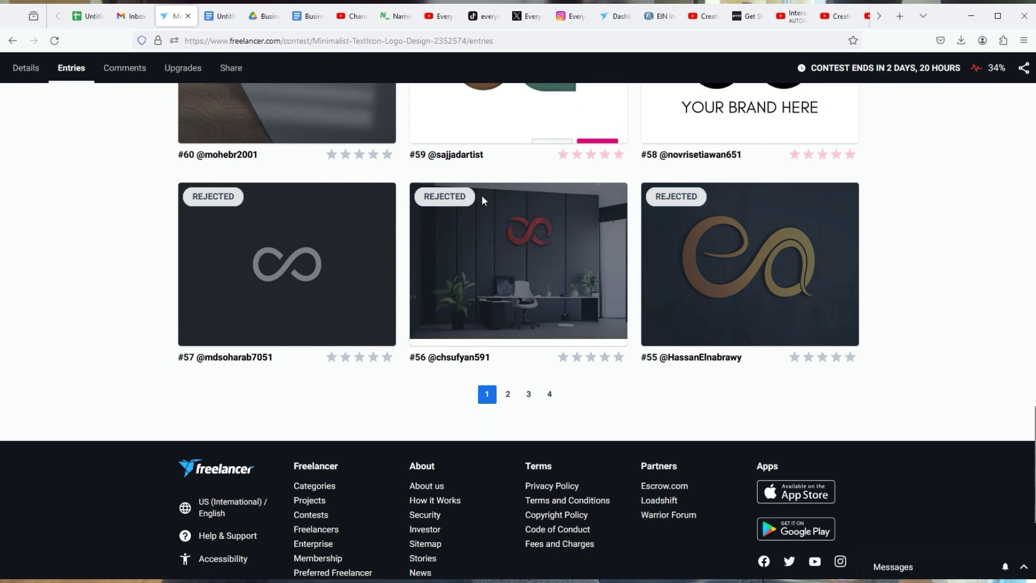
pyautogui.scroll(8, 587, 173)
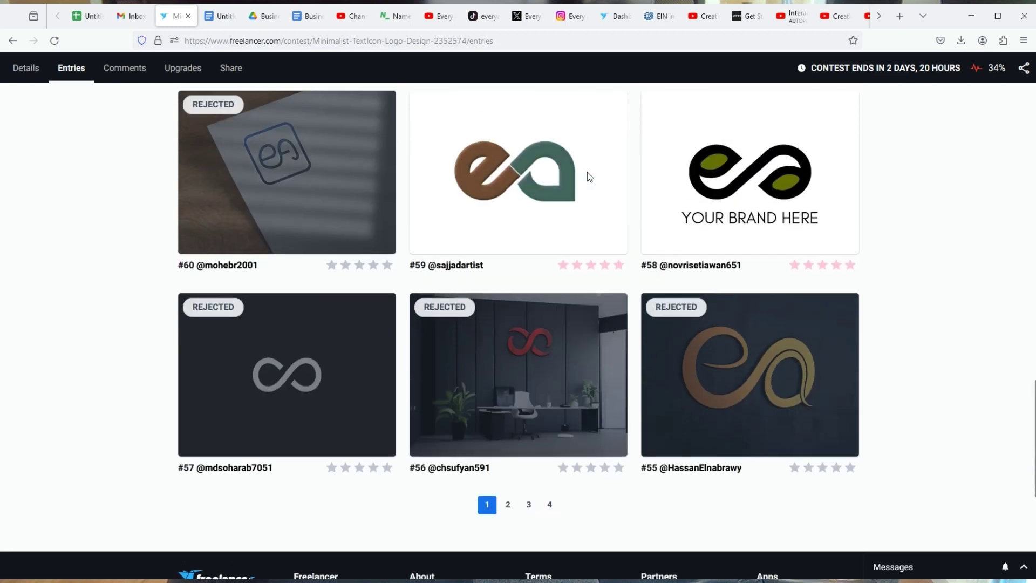
pyautogui.scroll(9, 594, 194)
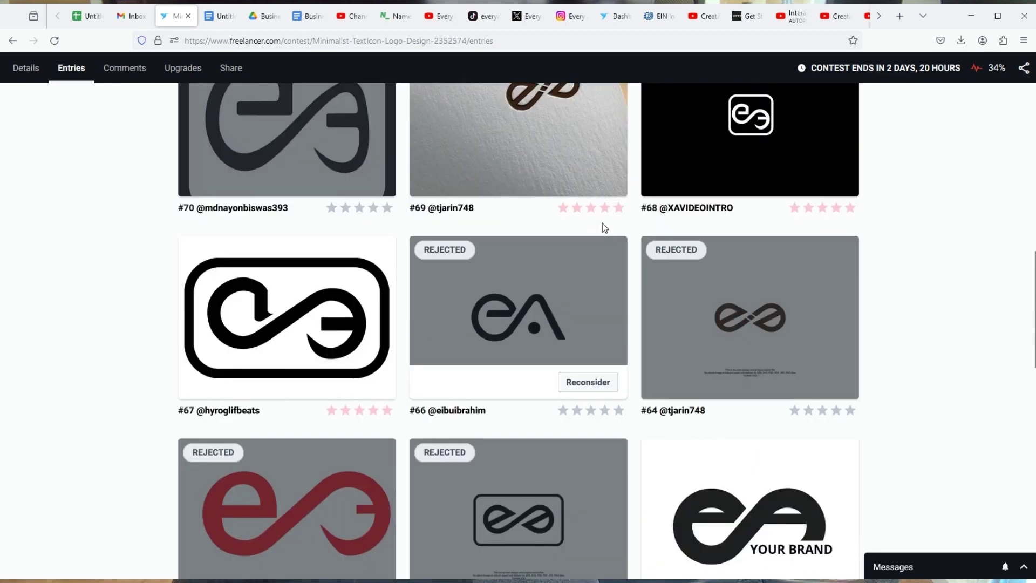
pyautogui.scroll(8, 605, 241)
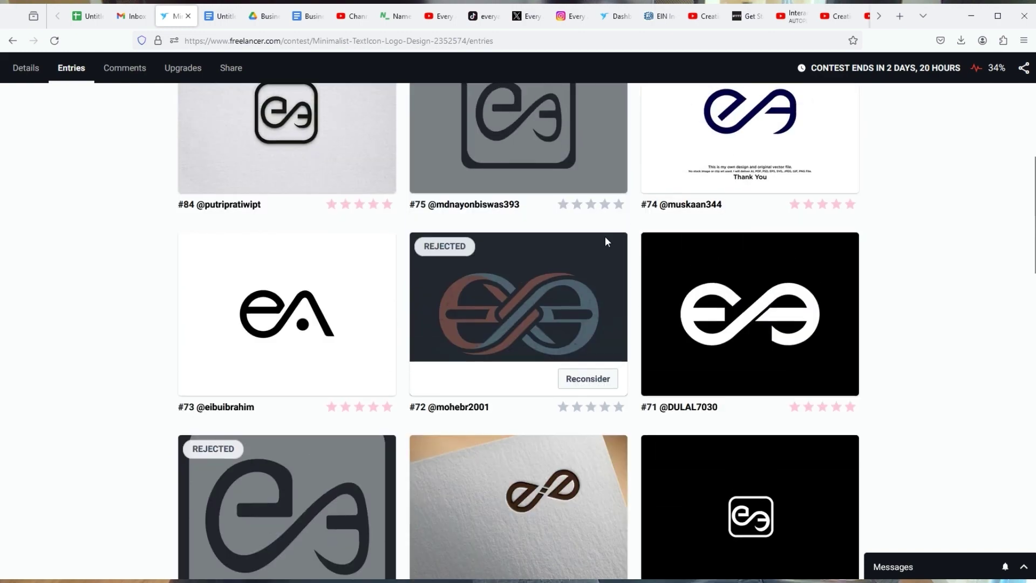
pyautogui.scroll(4, 604, 248)
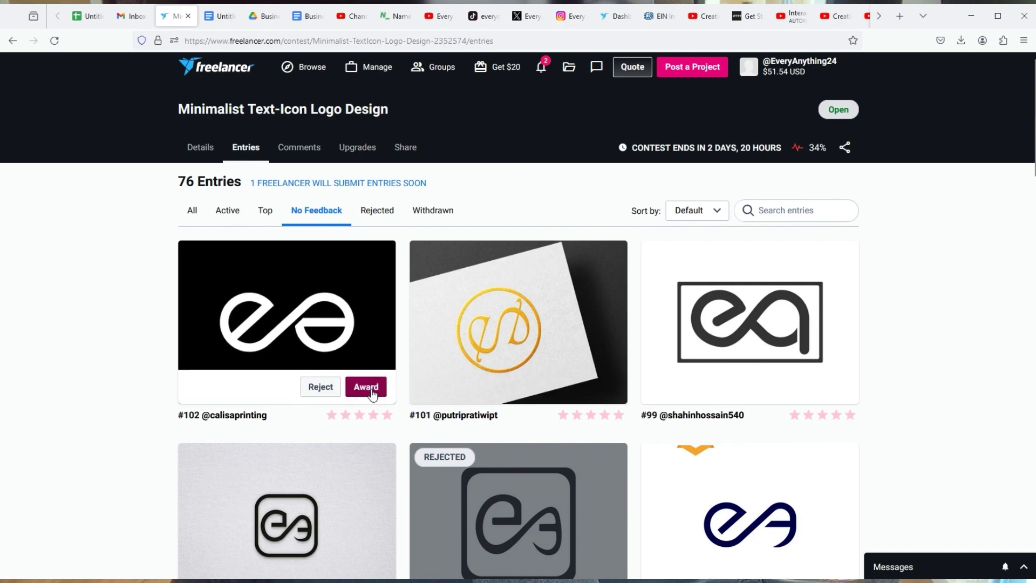
pyautogui.moveTo(305, 307)
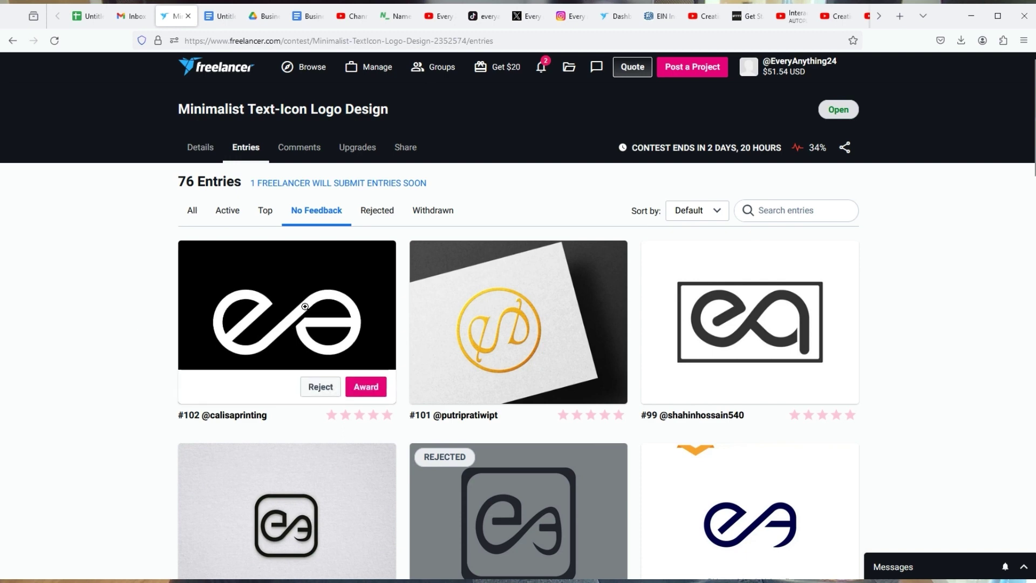